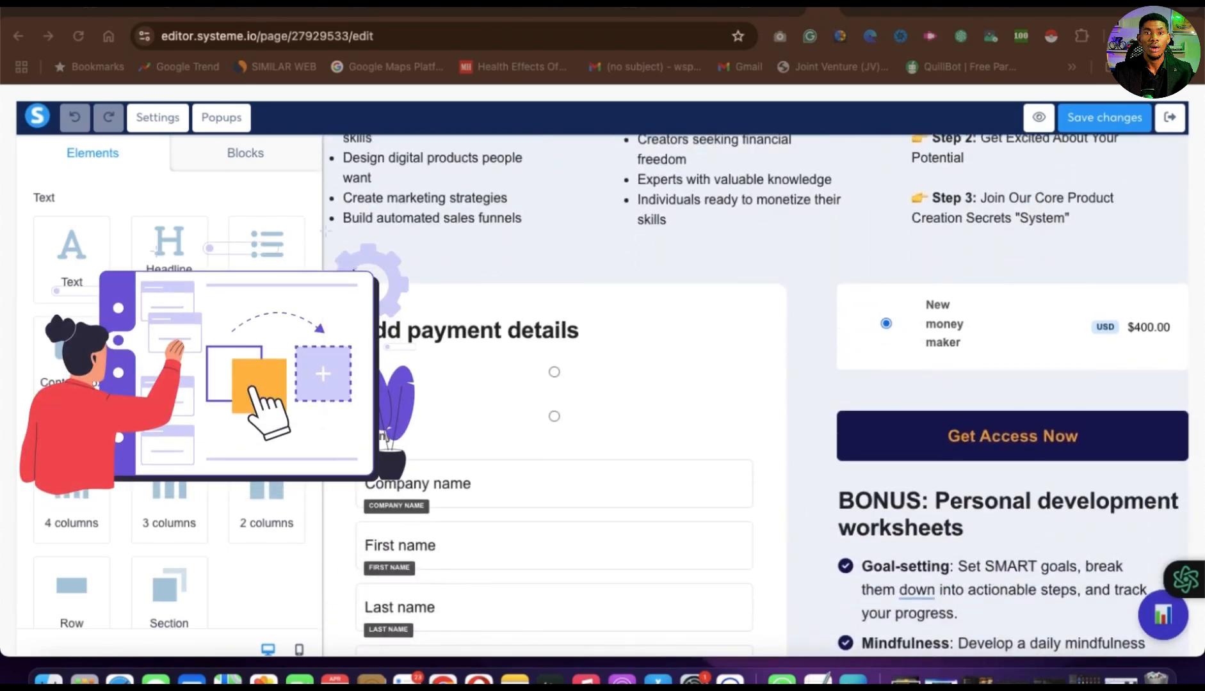
Examine the available page elements and the sales page's sections, from the payment form and header to the title generator
scroll(207, 388, "down", 8)
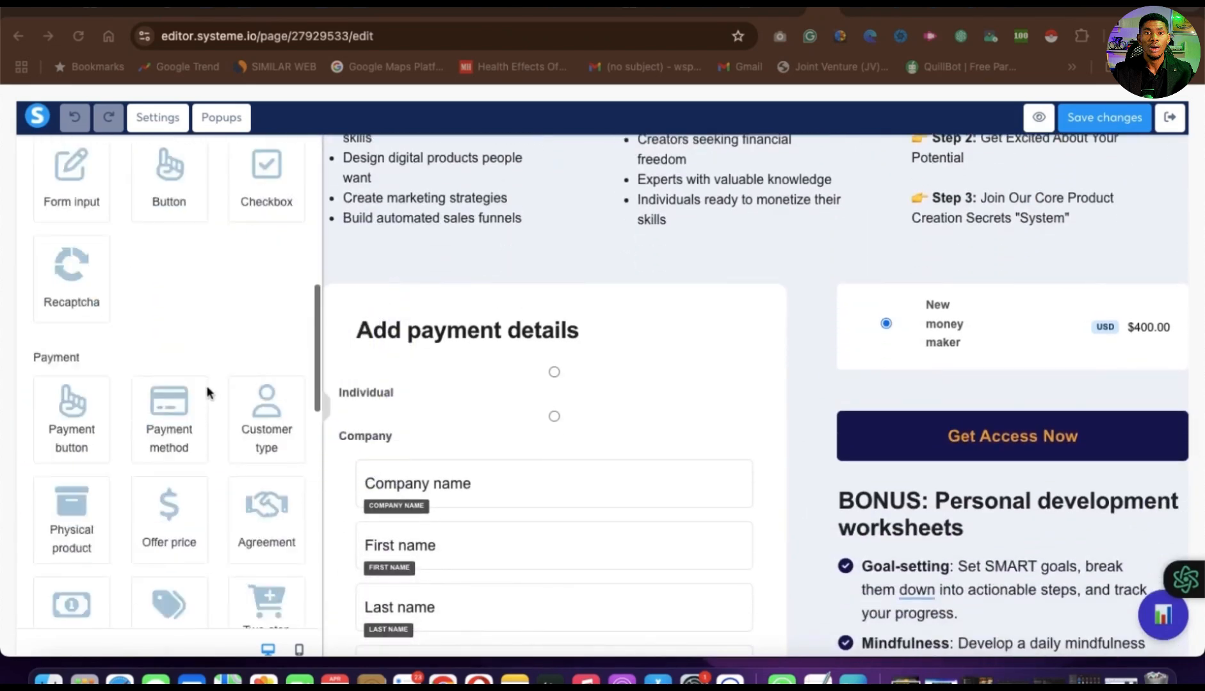
scroll(206, 384, "down", 4)
scroll(234, 344, "up", 15)
scroll(752, 376, "down", 8)
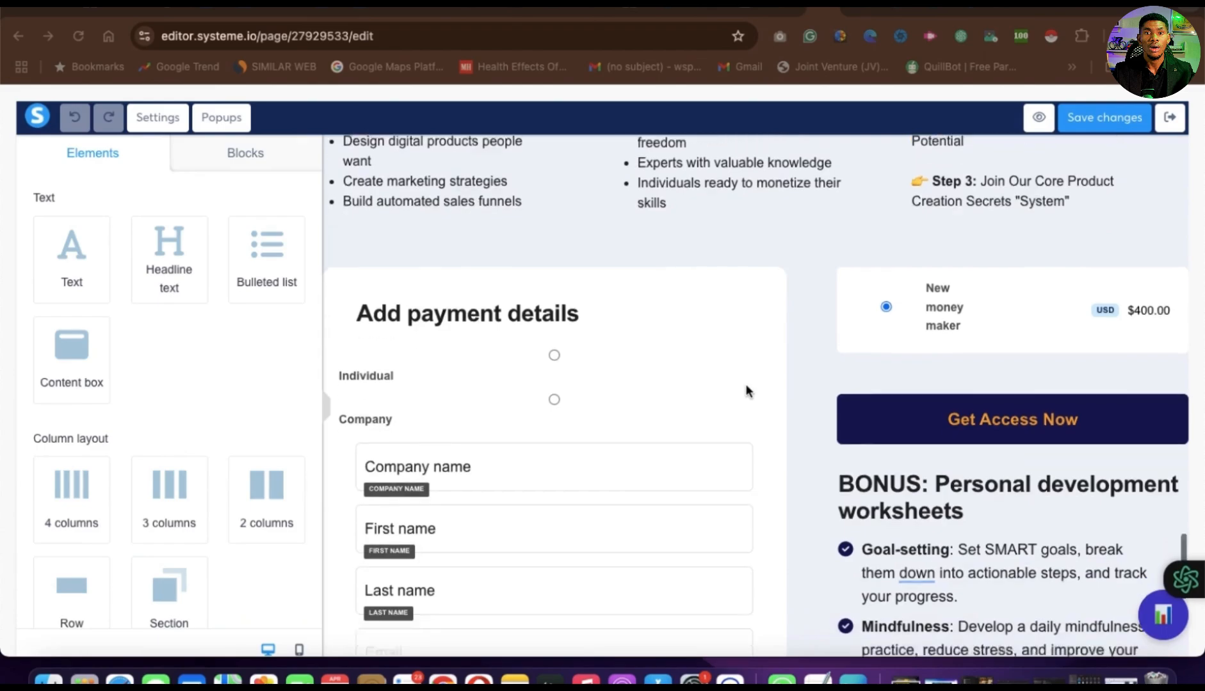
scroll(746, 390, "up", 20)
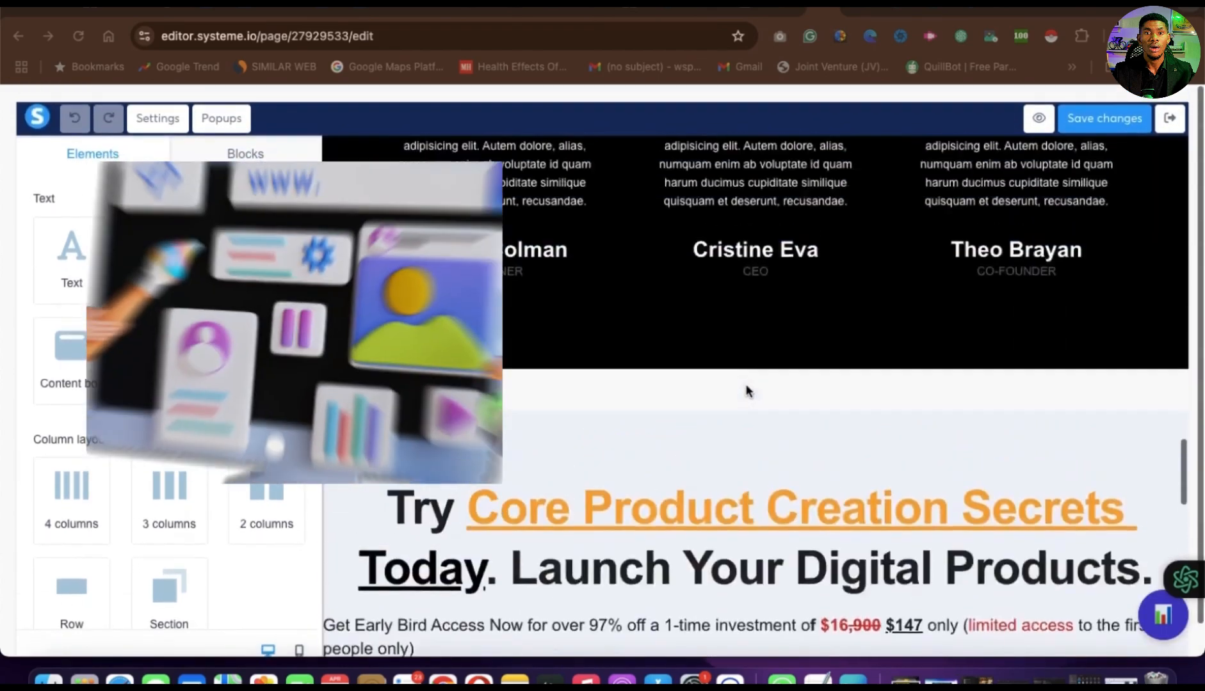
scroll(746, 389, "up", 10)
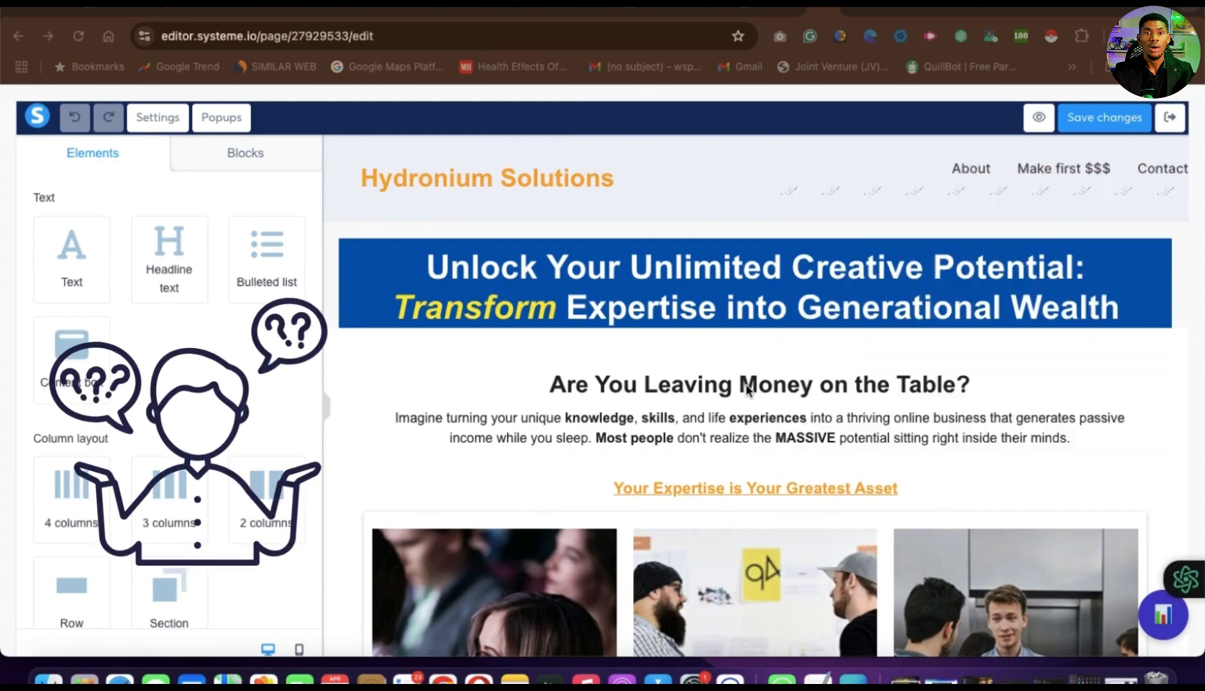
scroll(747, 389, "down", 3)
scroll(747, 389, "down", 3)
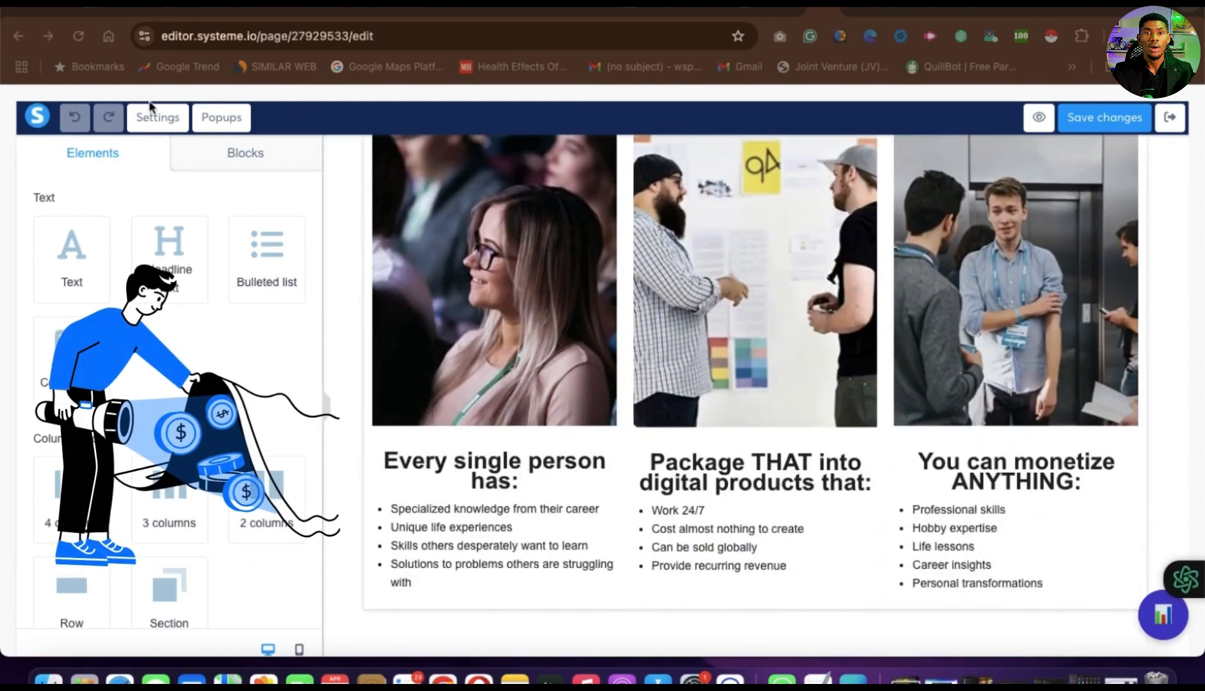
scroll(679, 480, "down", 2)
scroll(679, 481, "down", 6)
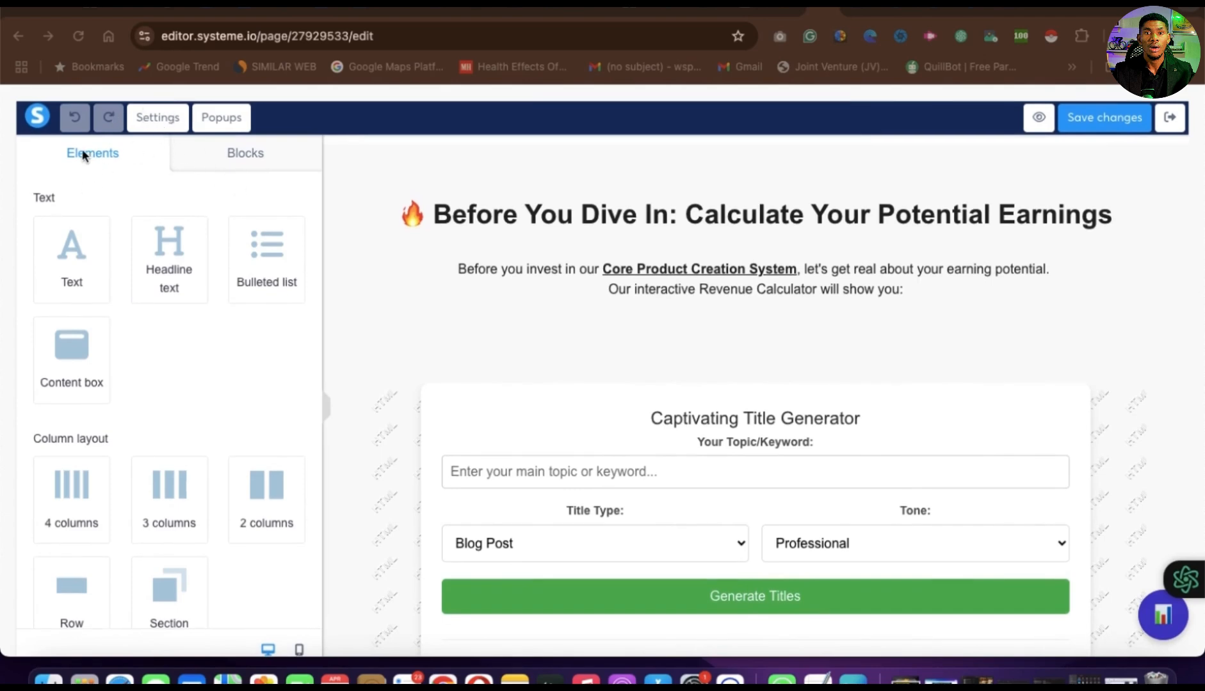
Show the ready-made block categories and look over the title generator and headline sections of the page
left_click(241, 153)
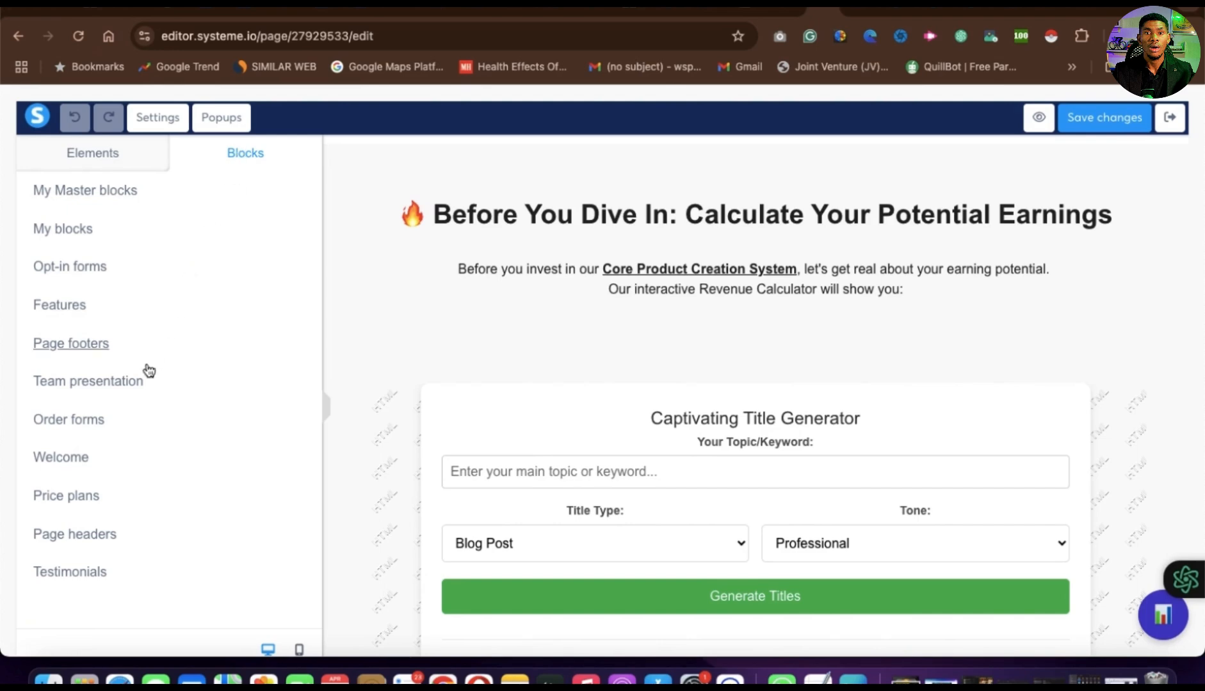
scroll(148, 371, "down", 2)
scroll(148, 372, "up", 2)
scroll(90, 359, "down", 2)
scroll(771, 424, "down", 10)
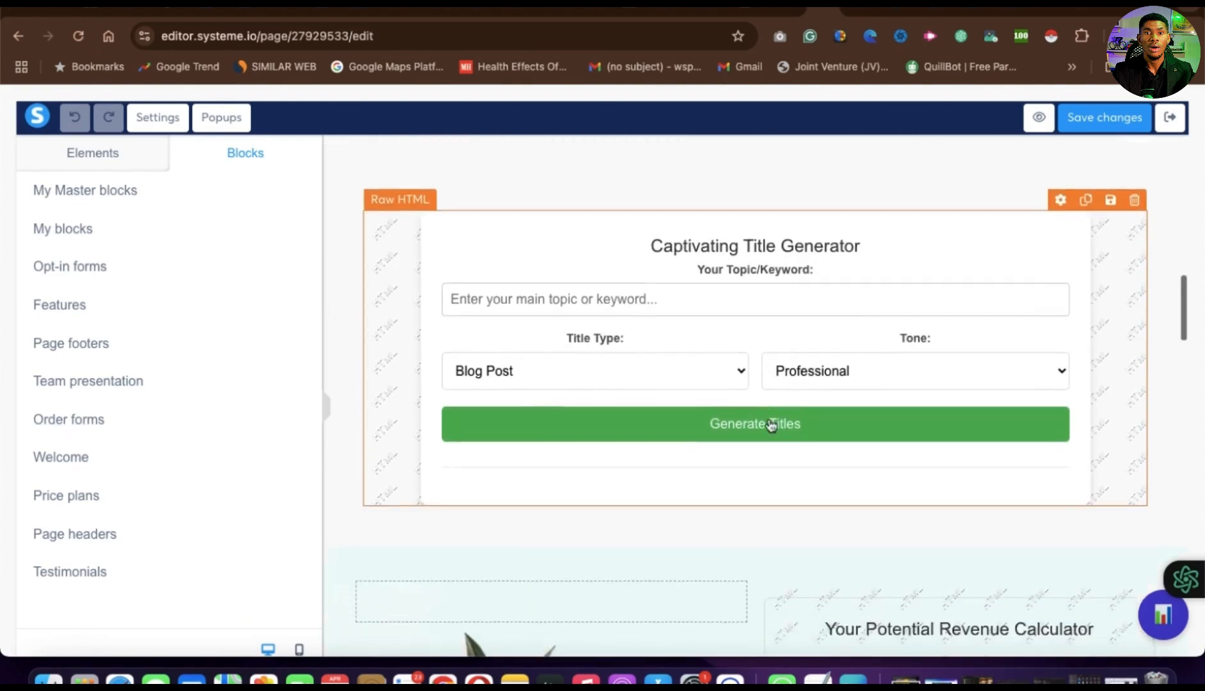
scroll(771, 426, "up", 5)
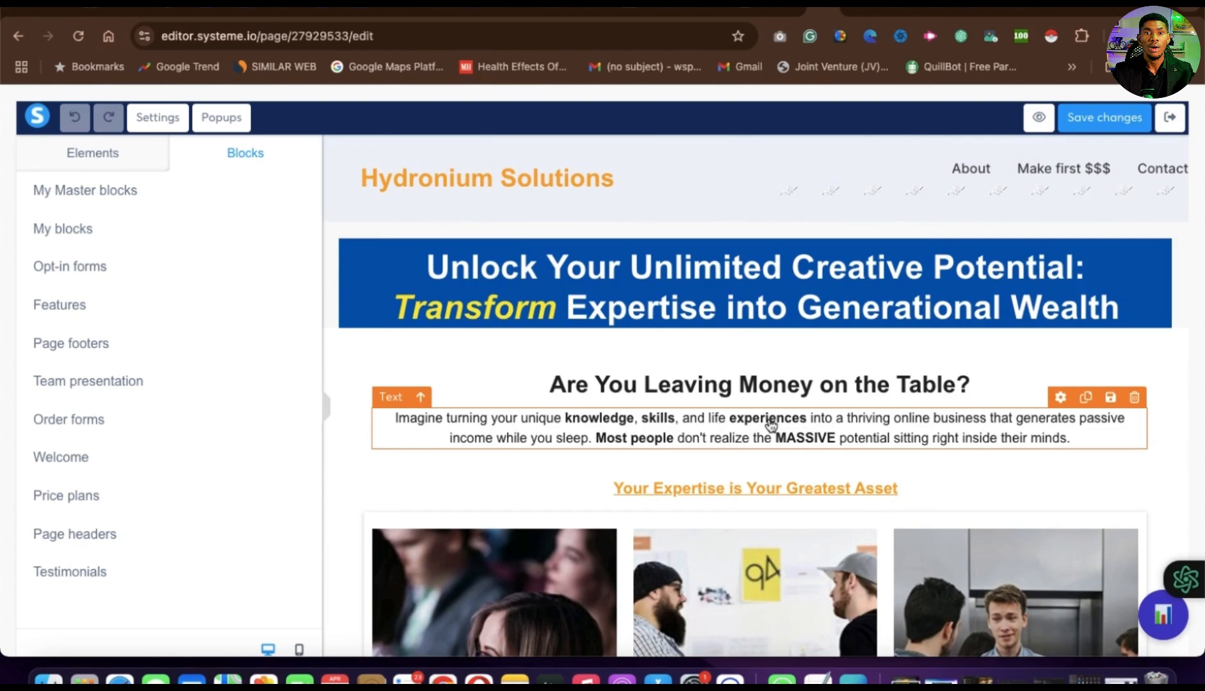
Insert the opt-in form block "Headline, text and simple form on the right (on background image)" directly below the page header
left_click(69, 268)
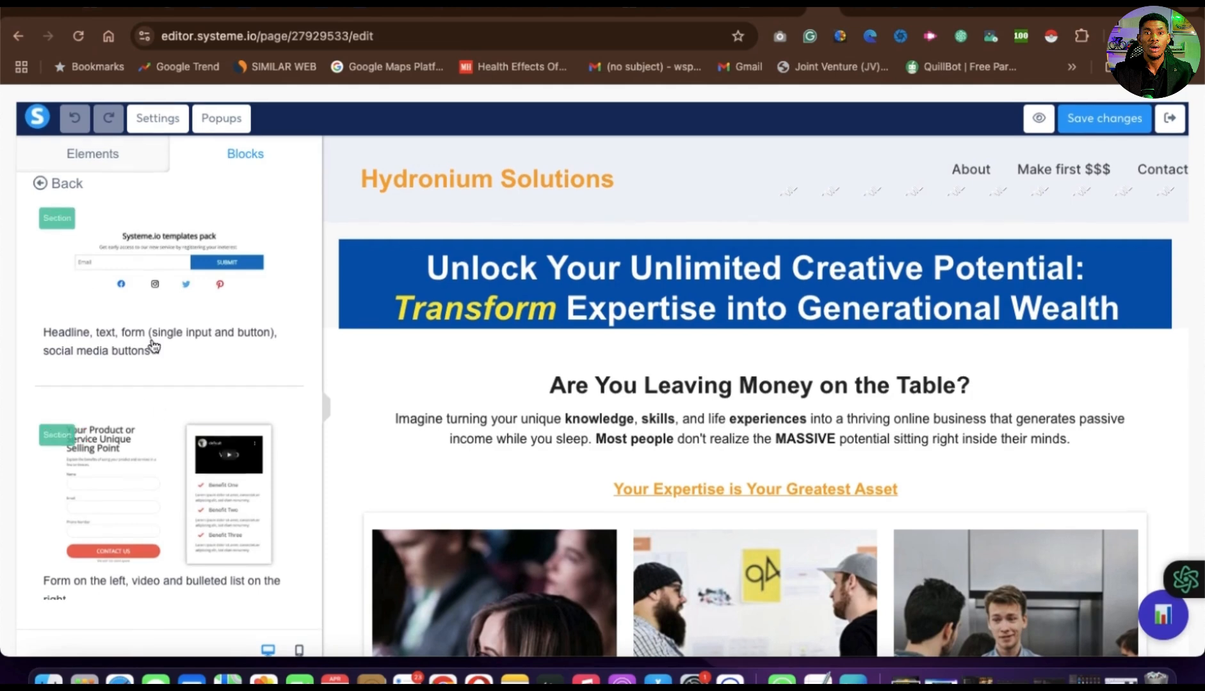
scroll(107, 501, "down", 5)
scroll(107, 506, "down", 4)
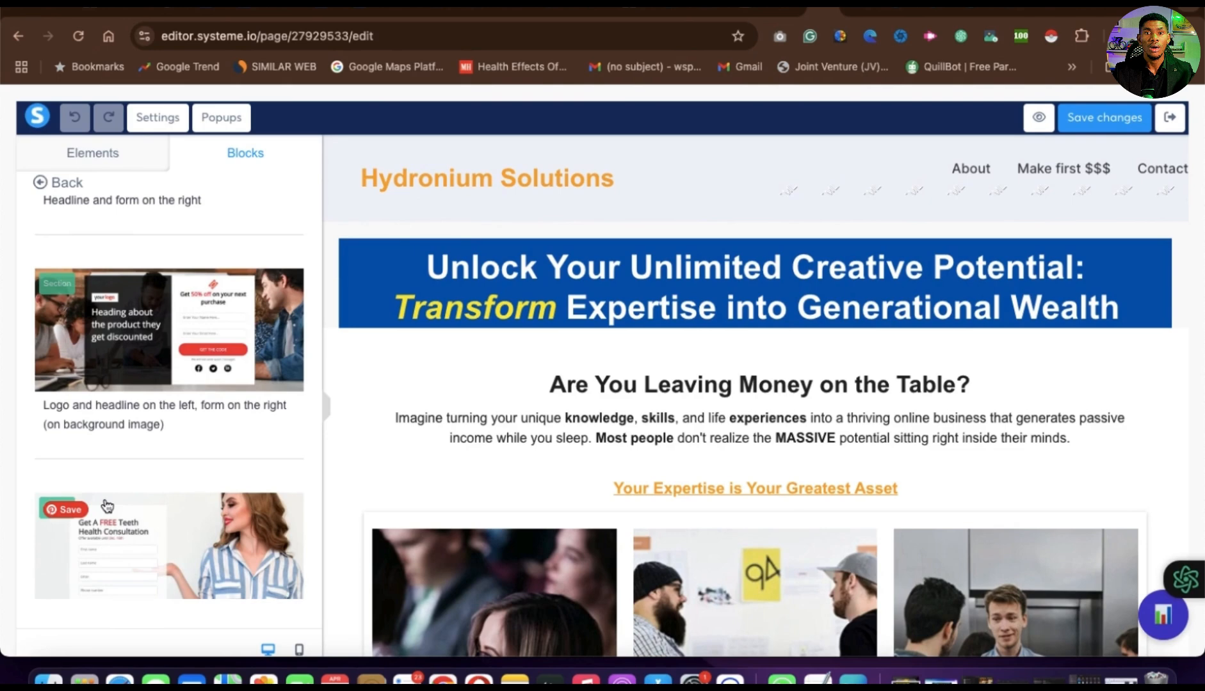
scroll(108, 506, "down", 6)
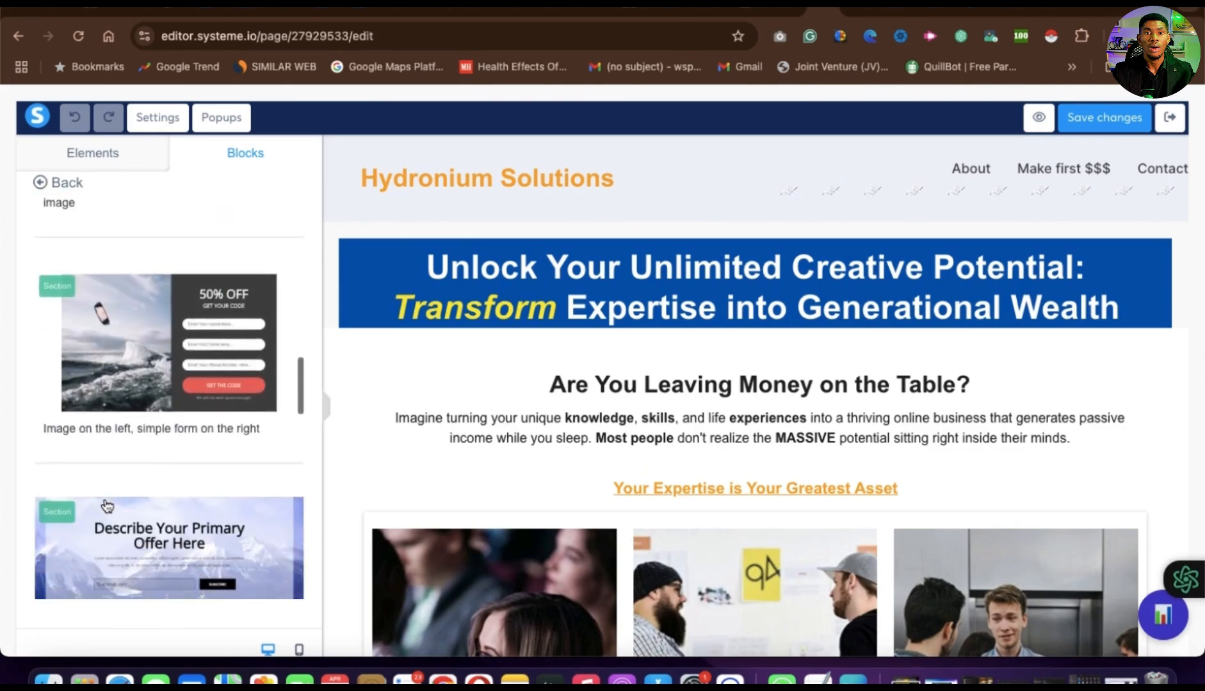
scroll(107, 505, "down", 1)
scroll(107, 506, "down", 5)
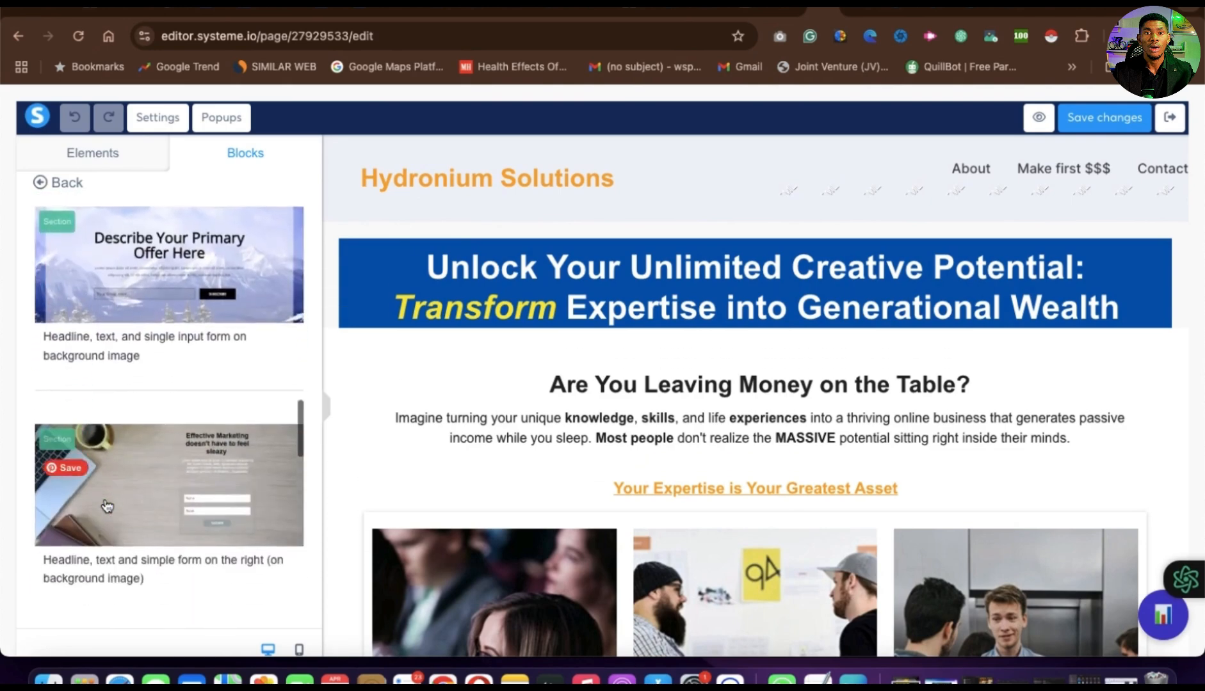
scroll(107, 506, "down", 5)
scroll(173, 299, "up", 2)
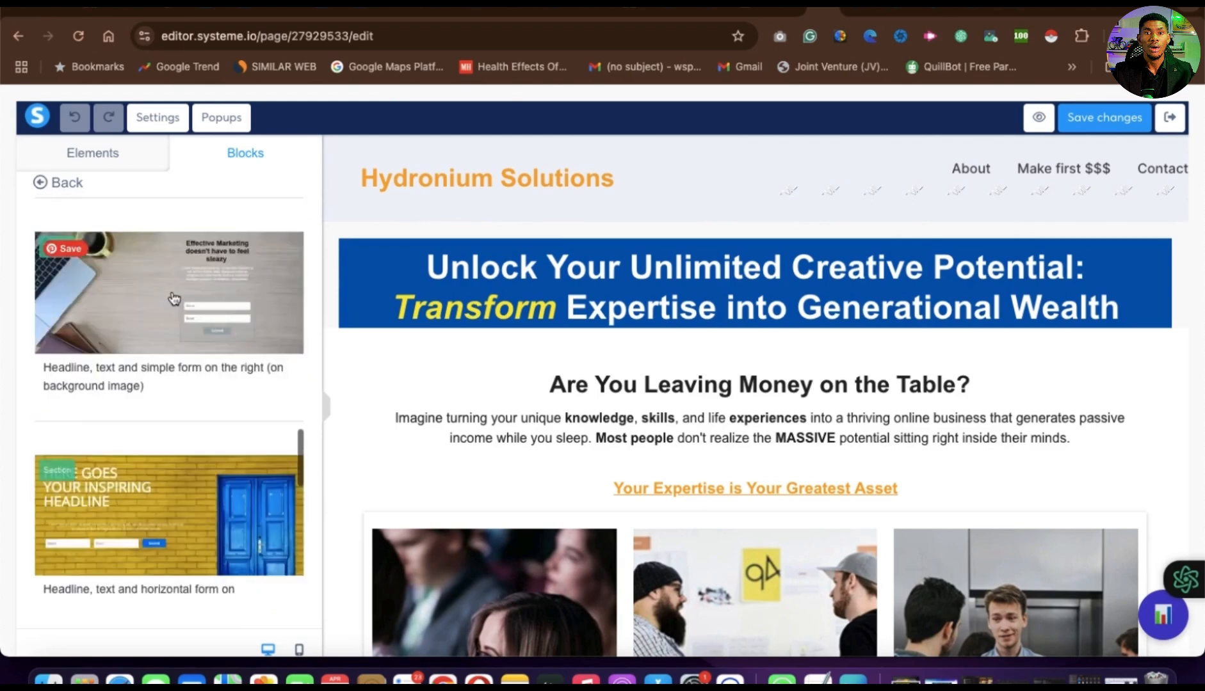
scroll(173, 298, "up", 3)
left_click_drag(140, 422, 728, 233)
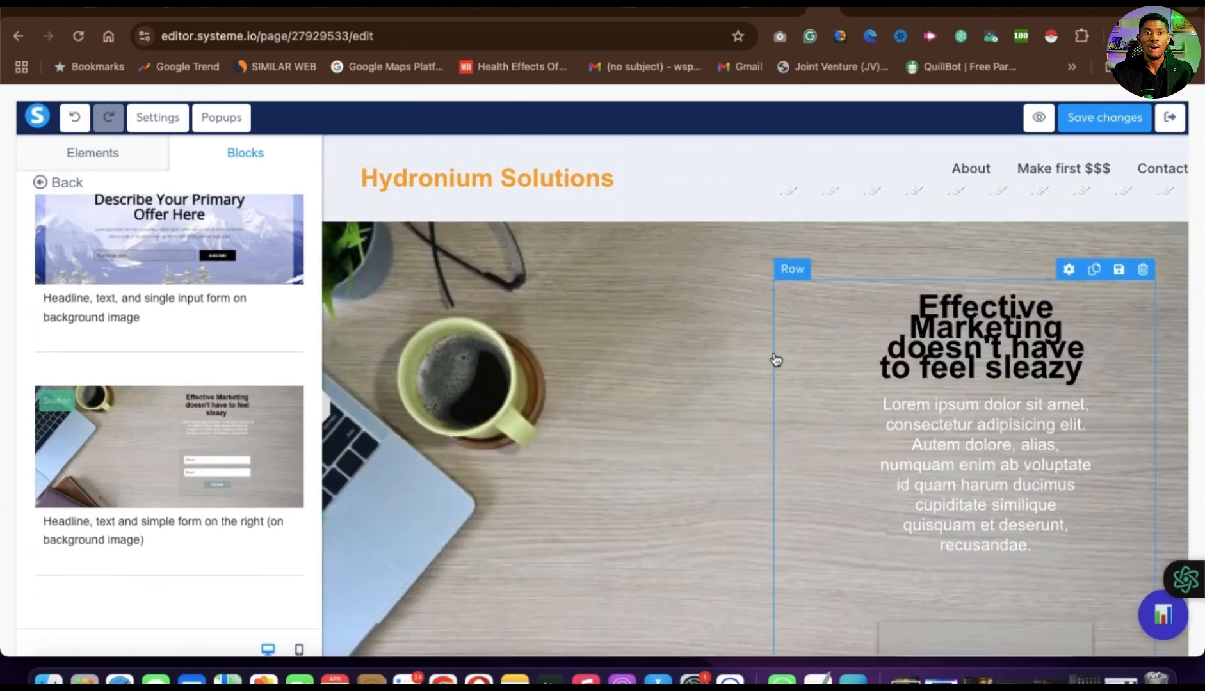
Insert the opt-in form block "Form on the left, video and bulleted list on the right" below the coffee-cup background section
scroll(788, 459, "down", 6)
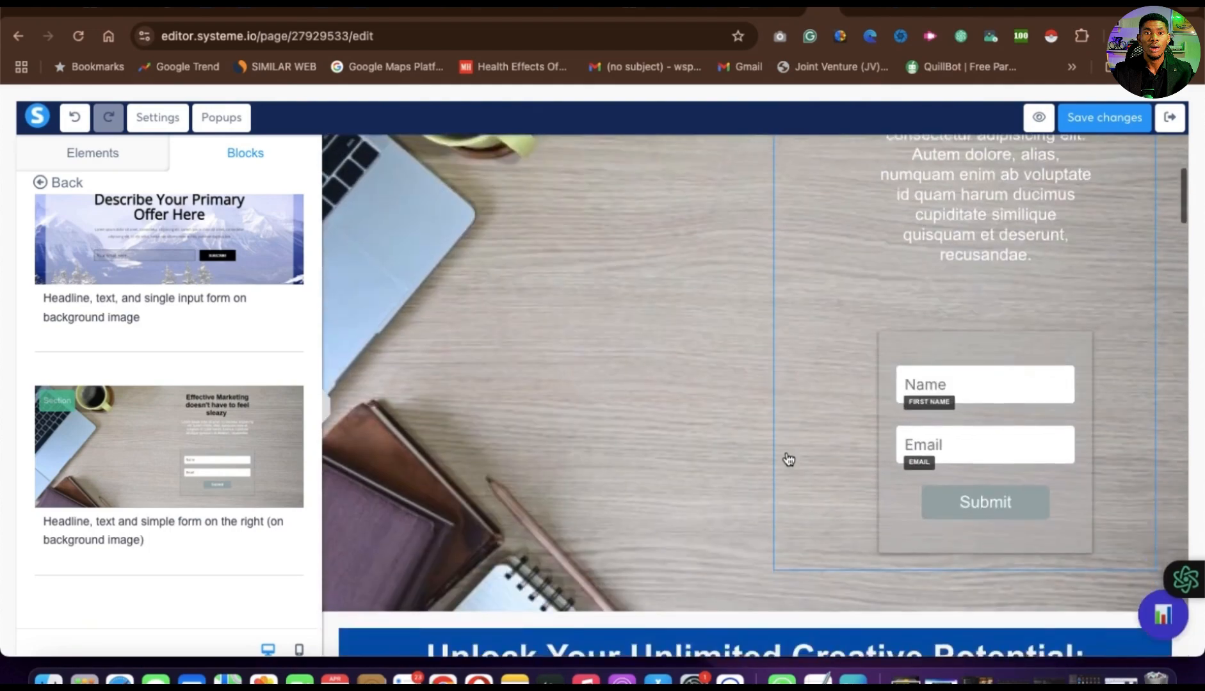
scroll(789, 460, "up", 5)
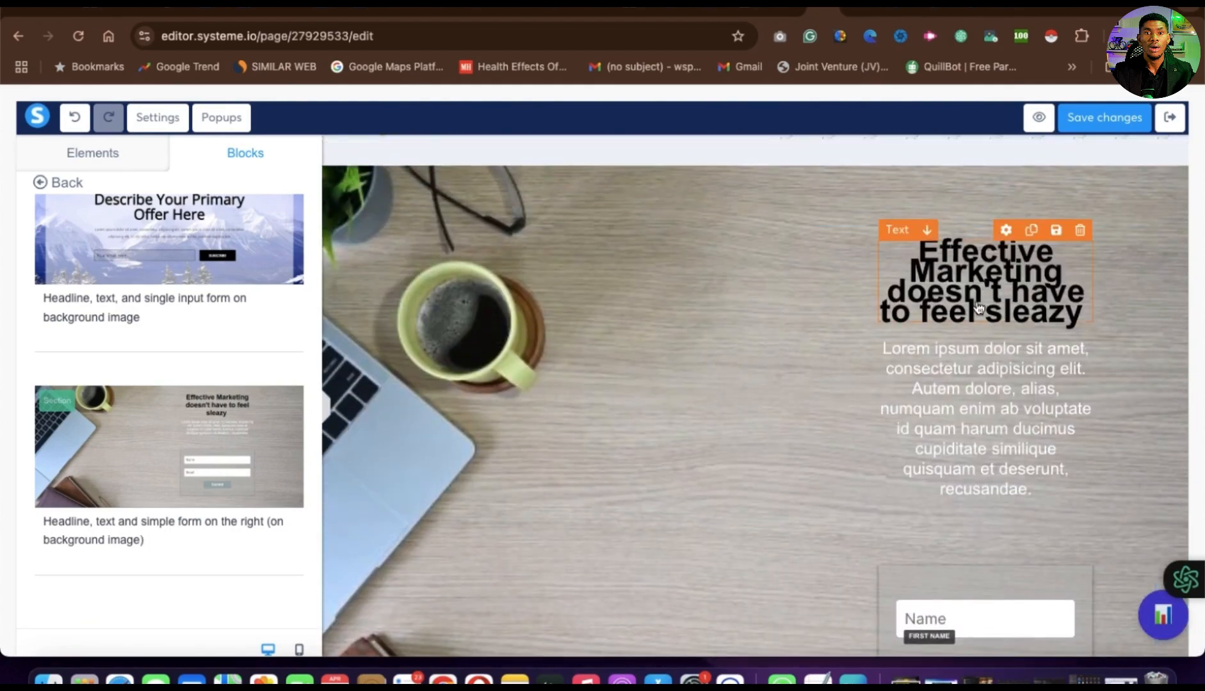
scroll(990, 425, "down", 2)
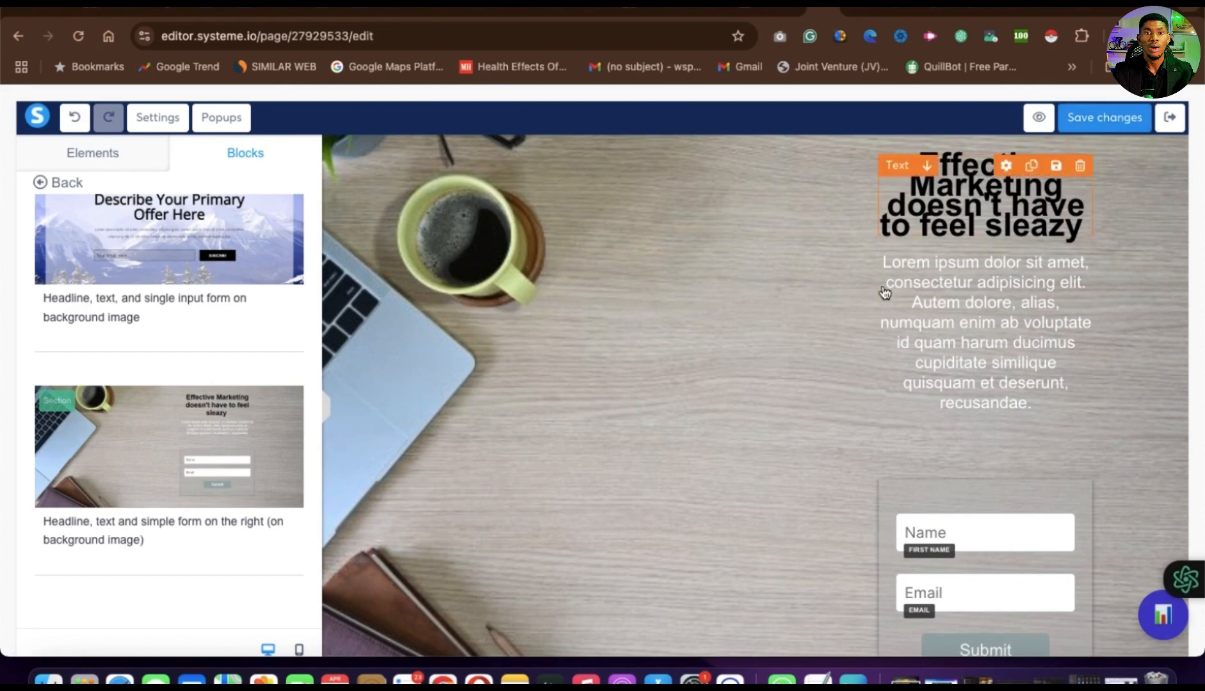
scroll(884, 293, "down", 2)
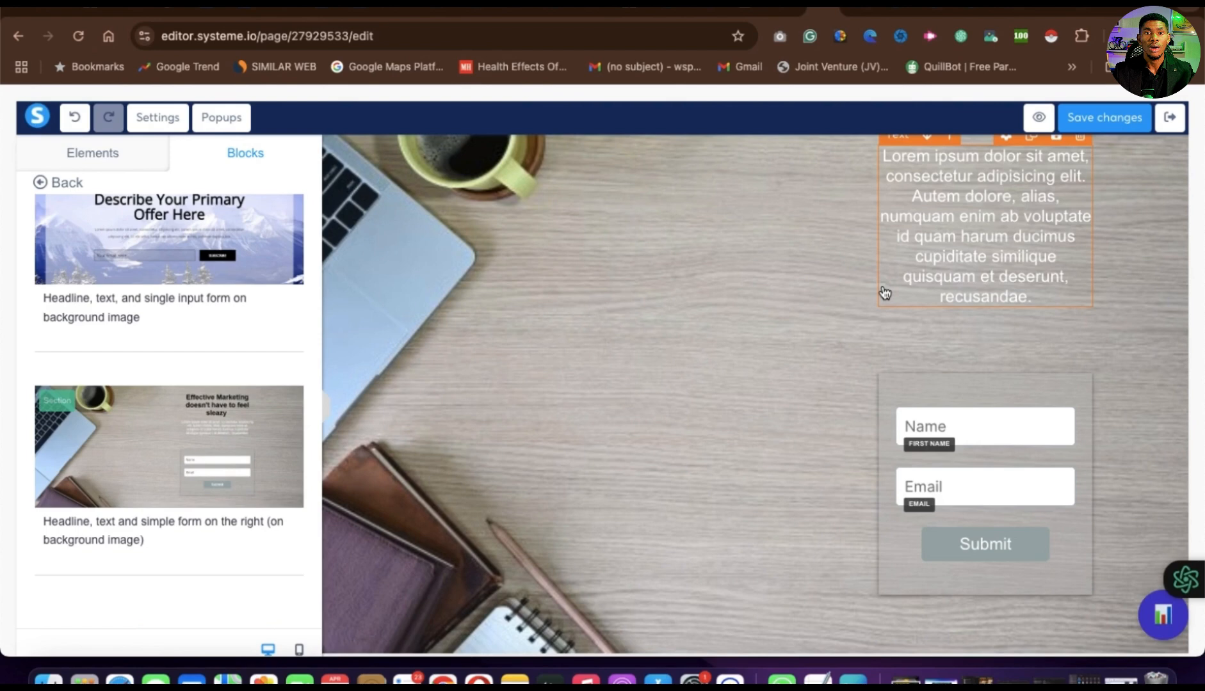
scroll(142, 496, "down", 10)
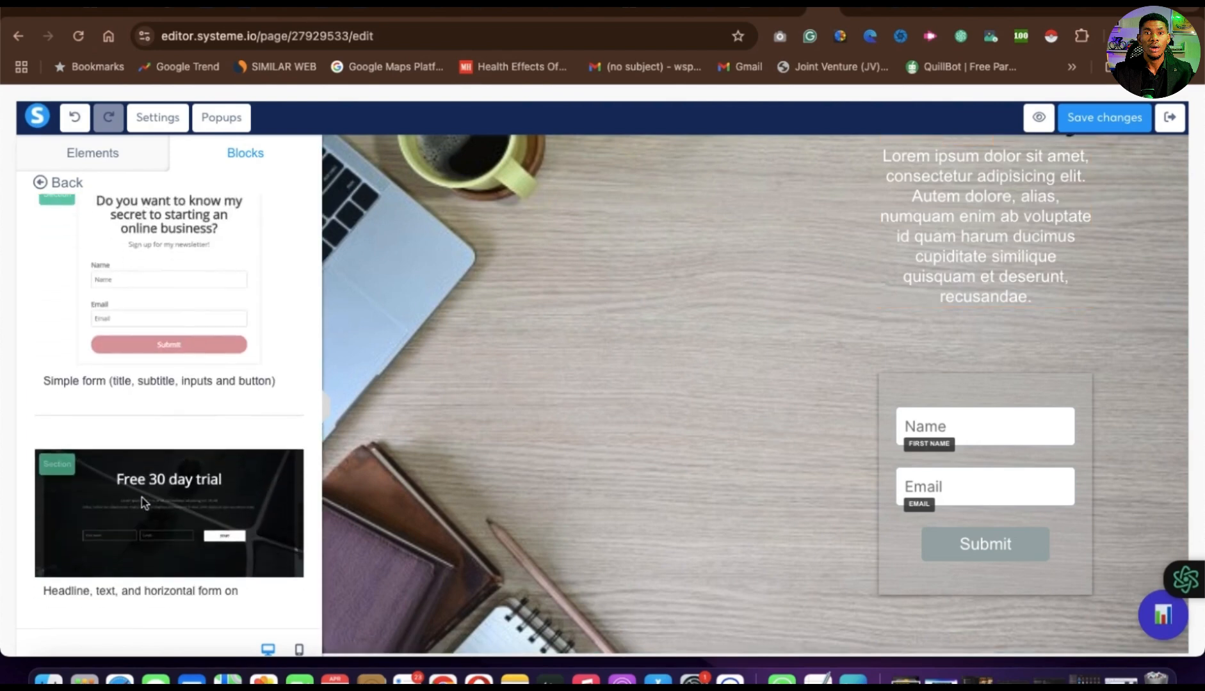
scroll(142, 497, "down", 5)
scroll(142, 497, "up", 20)
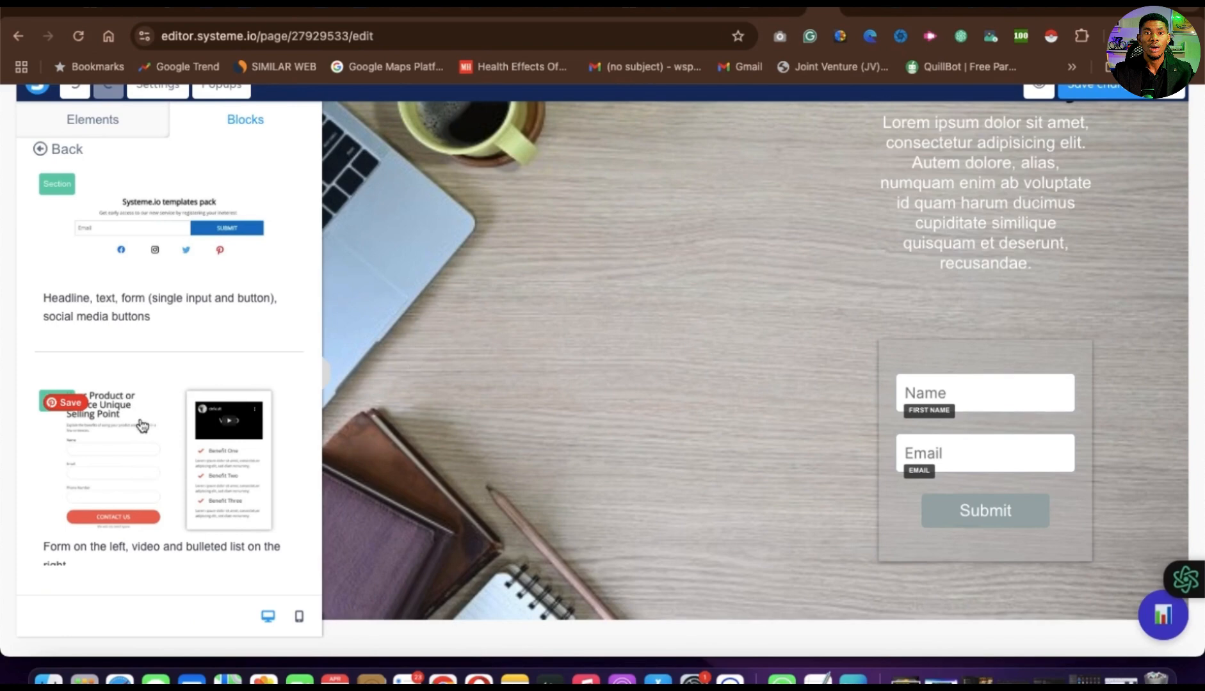
left_click_drag(142, 426, 724, 602)
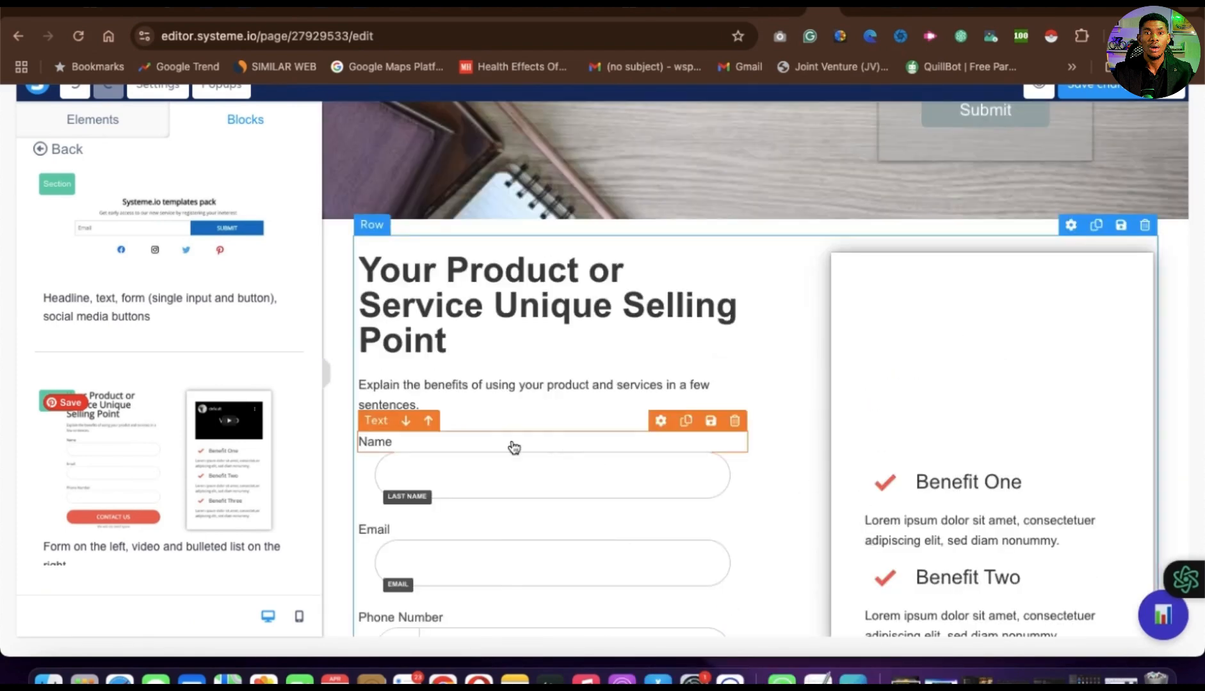
Examine the inserted contact section's form fields, contact button, video and benefits list
scroll(514, 554, "down", 5)
scroll(514, 554, "up", 4)
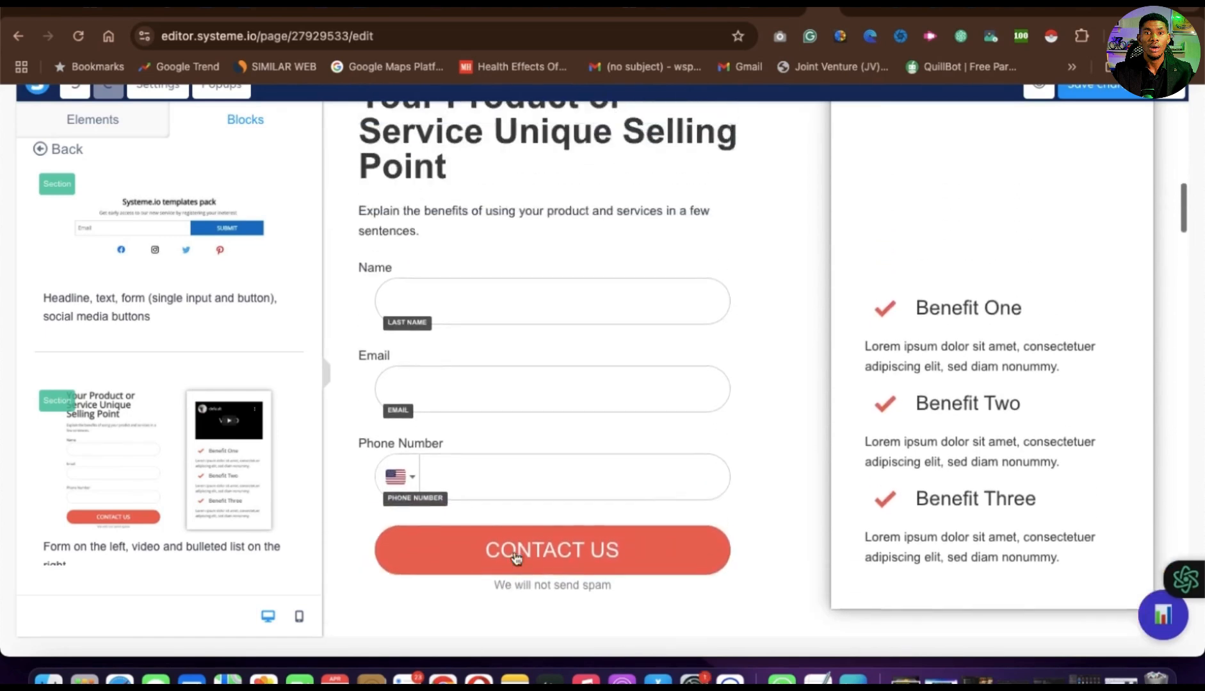
scroll(515, 553, "up", 1)
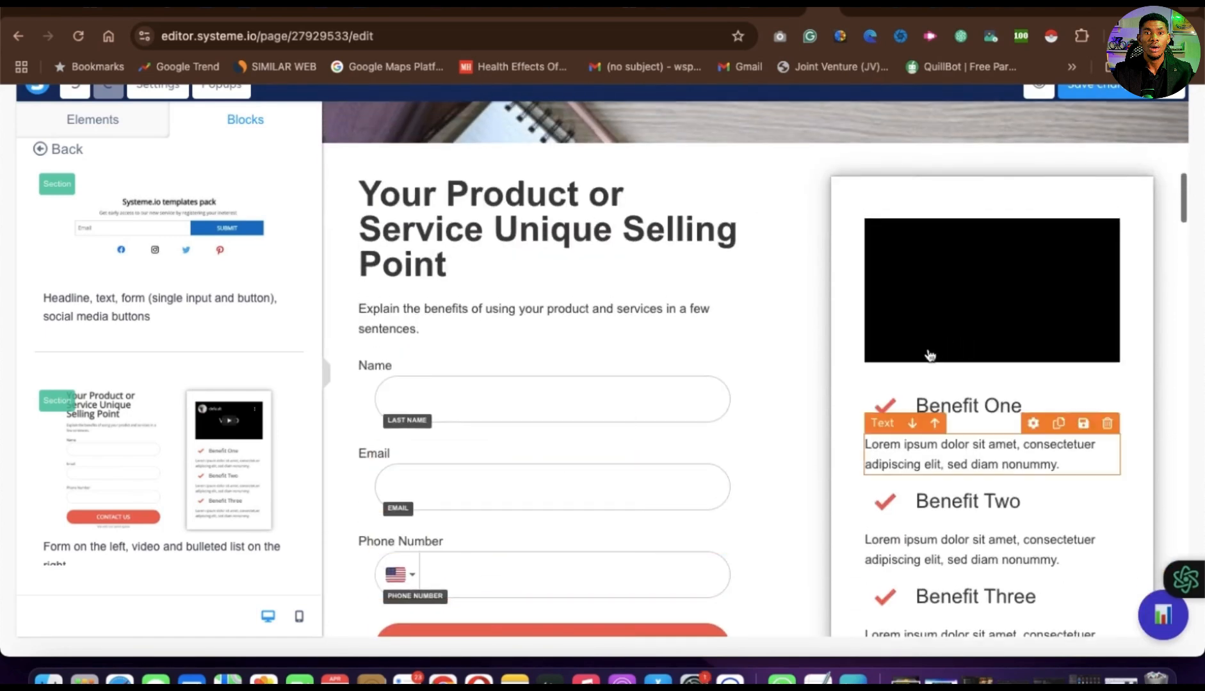
scroll(793, 390, "down", 1)
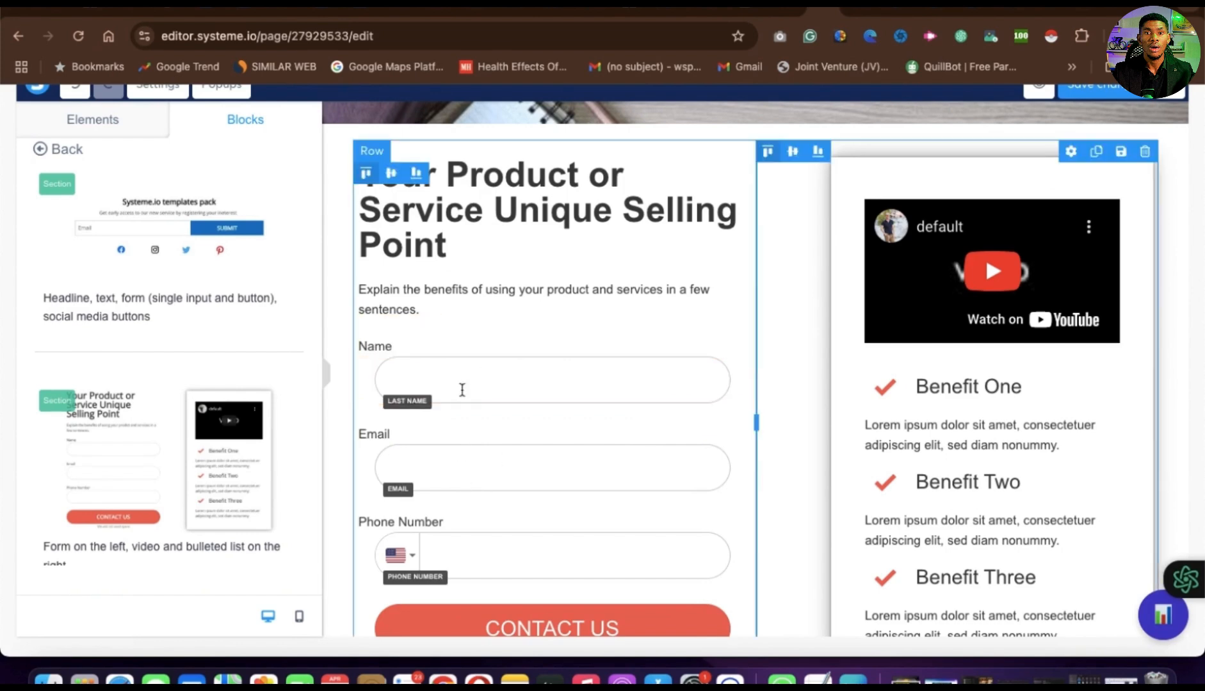
scroll(455, 567, "down", 3)
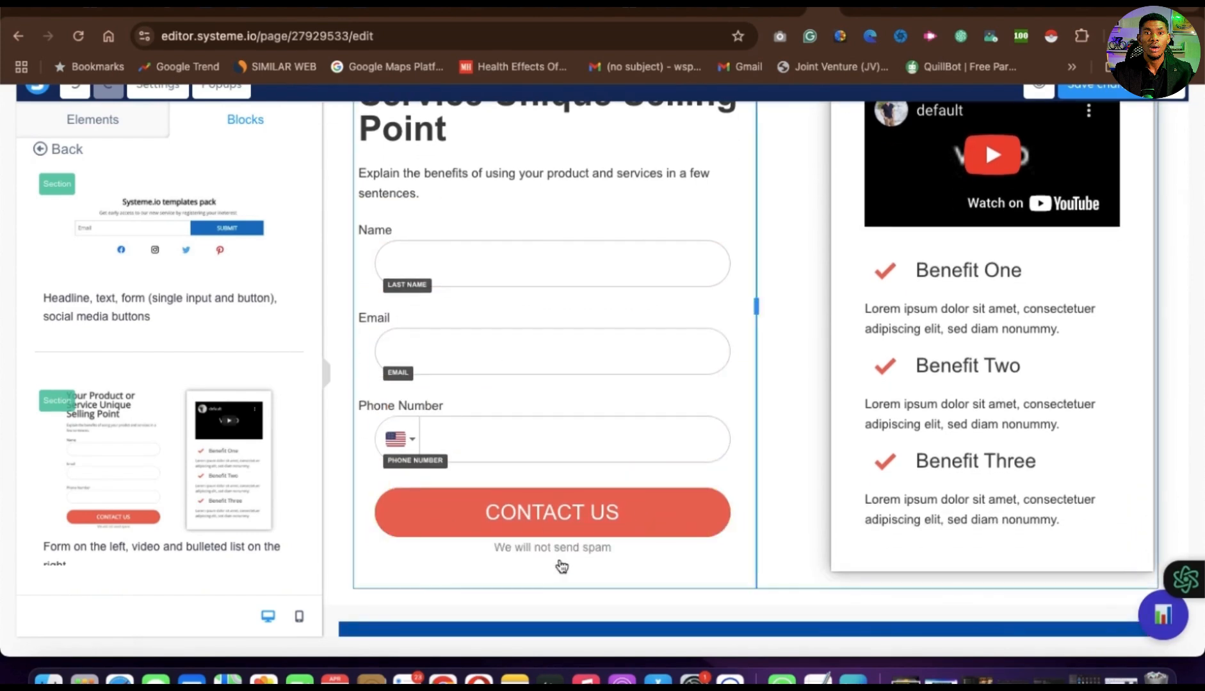
scroll(560, 521, "up", 6)
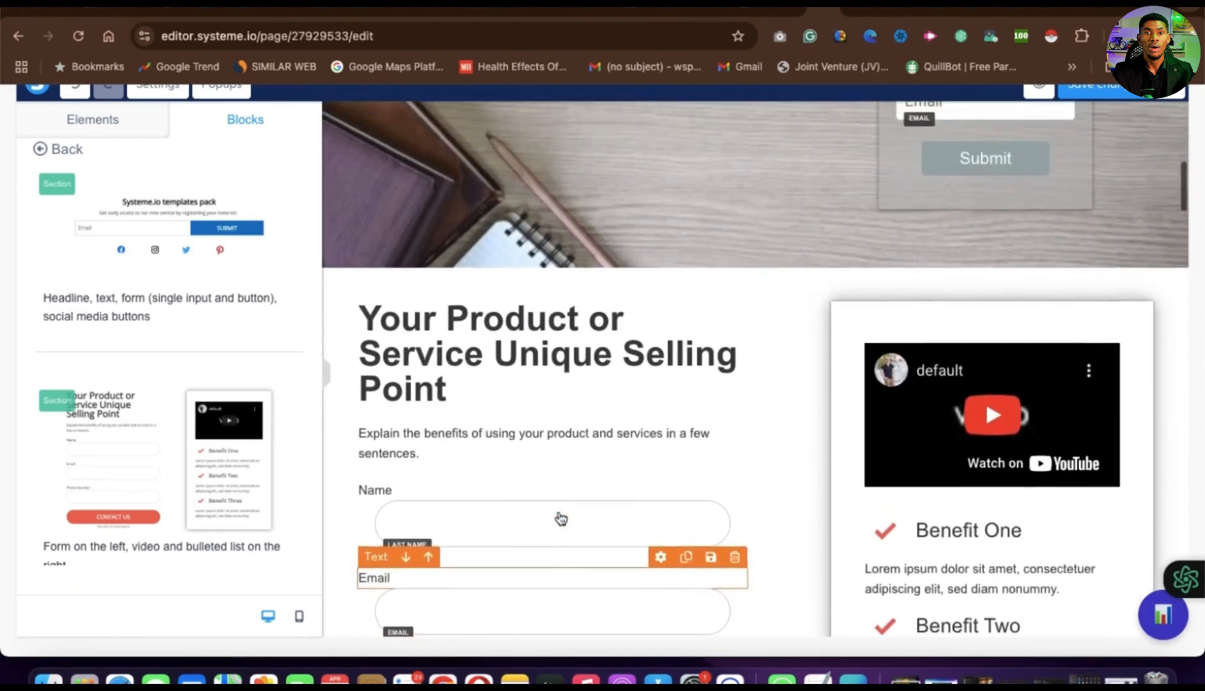
scroll(562, 517, "up", 2)
scroll(594, 538, "down", 5)
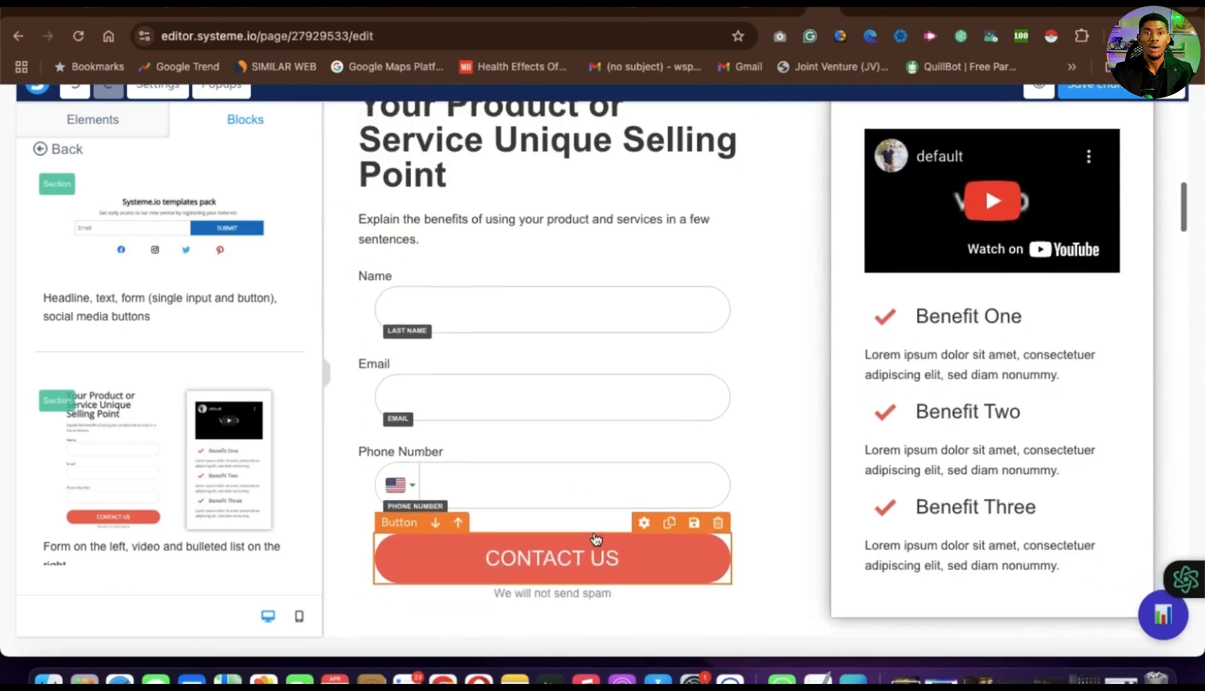
scroll(595, 540, "up", 1)
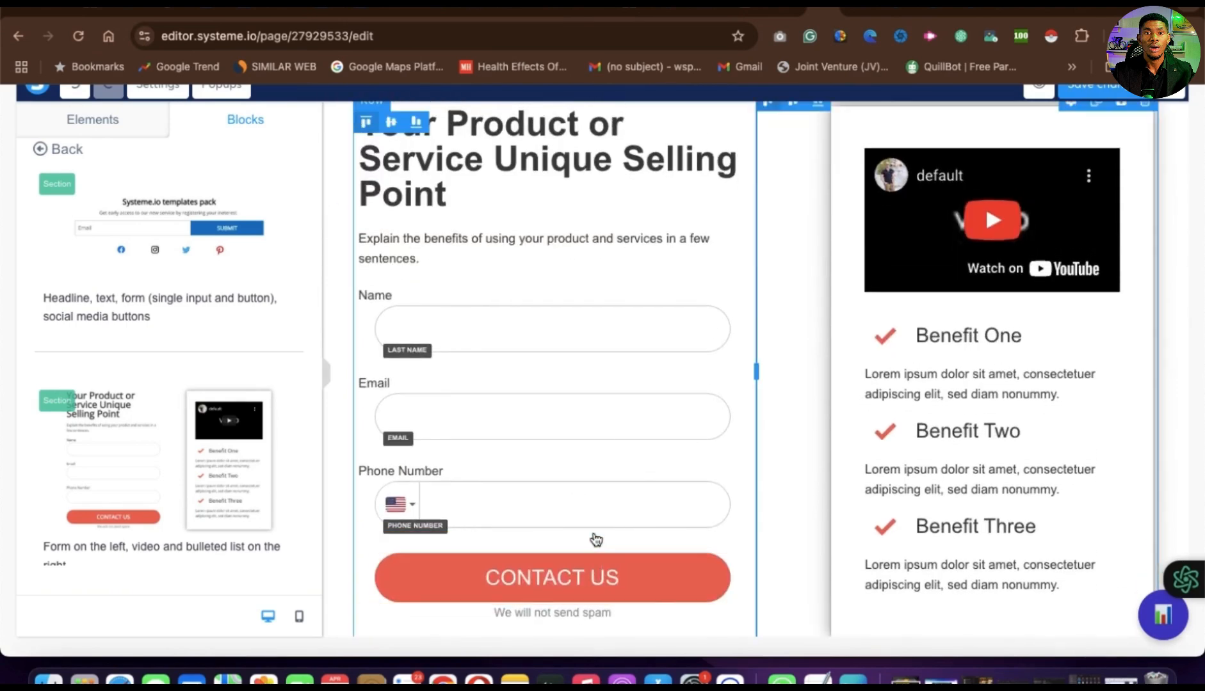
scroll(595, 540, "up", 2)
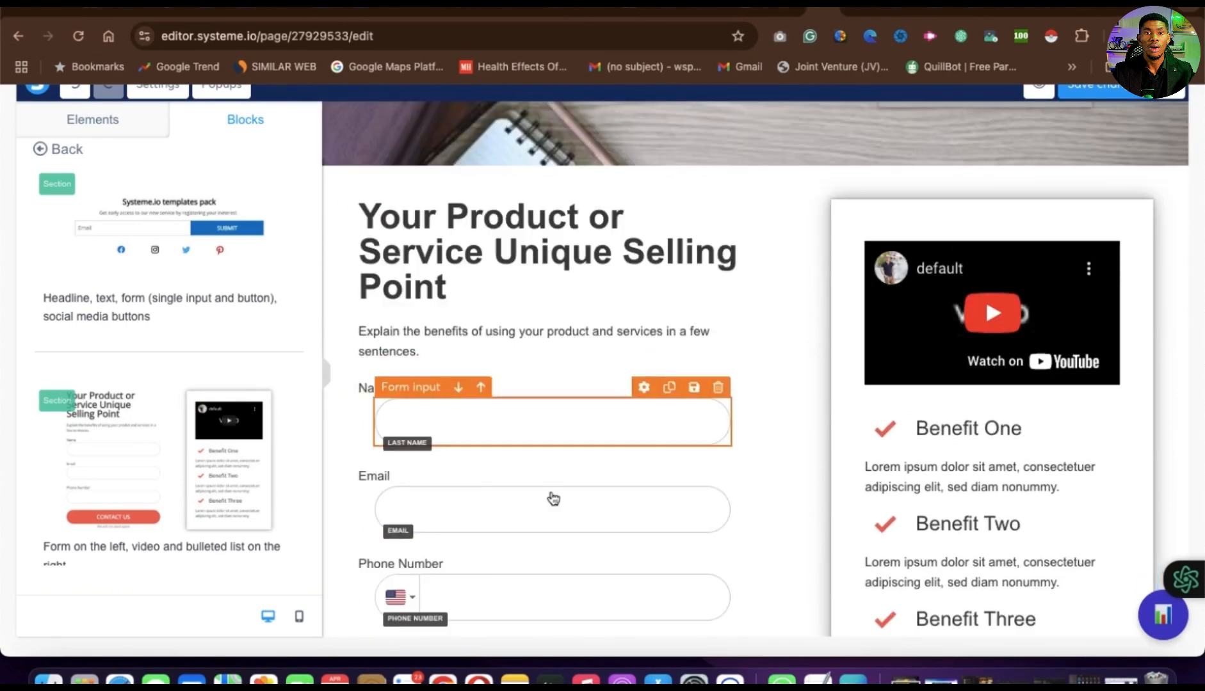
scroll(520, 580, "down", 1)
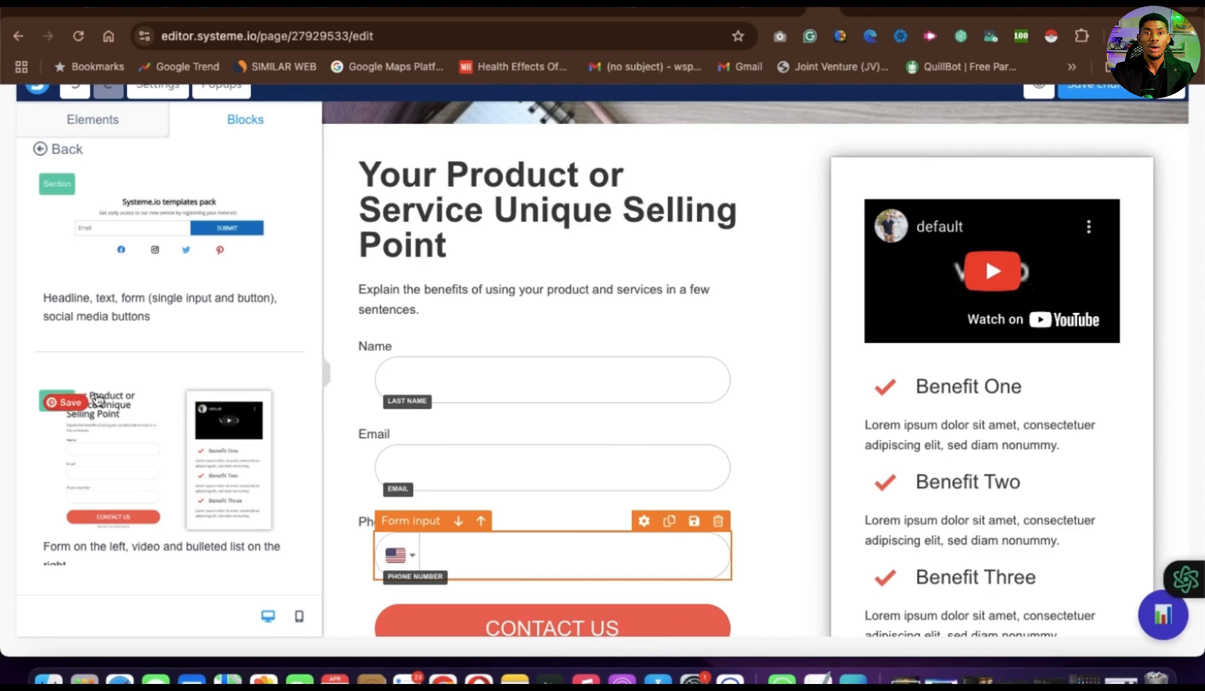
scroll(115, 400, "down", 2)
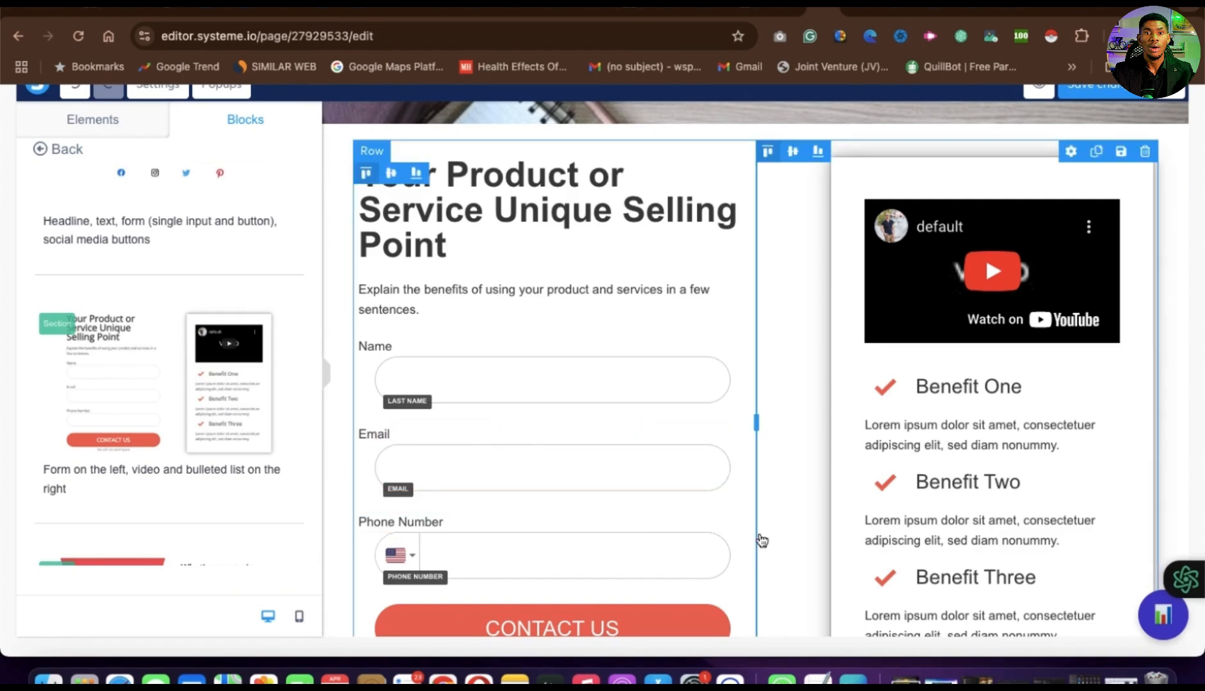
scroll(762, 541, "down", 3)
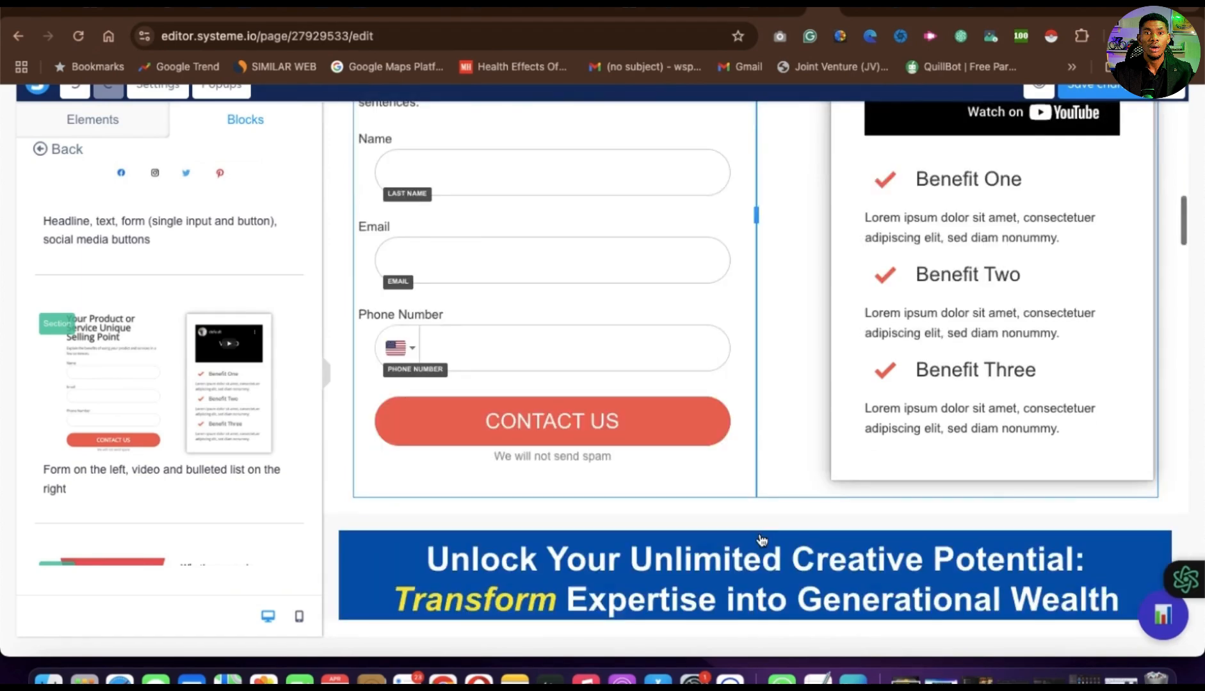
Open the Features block category and compare its three-column block with the page's own three-column image section
scroll(761, 542, "up", 2)
left_click(38, 151)
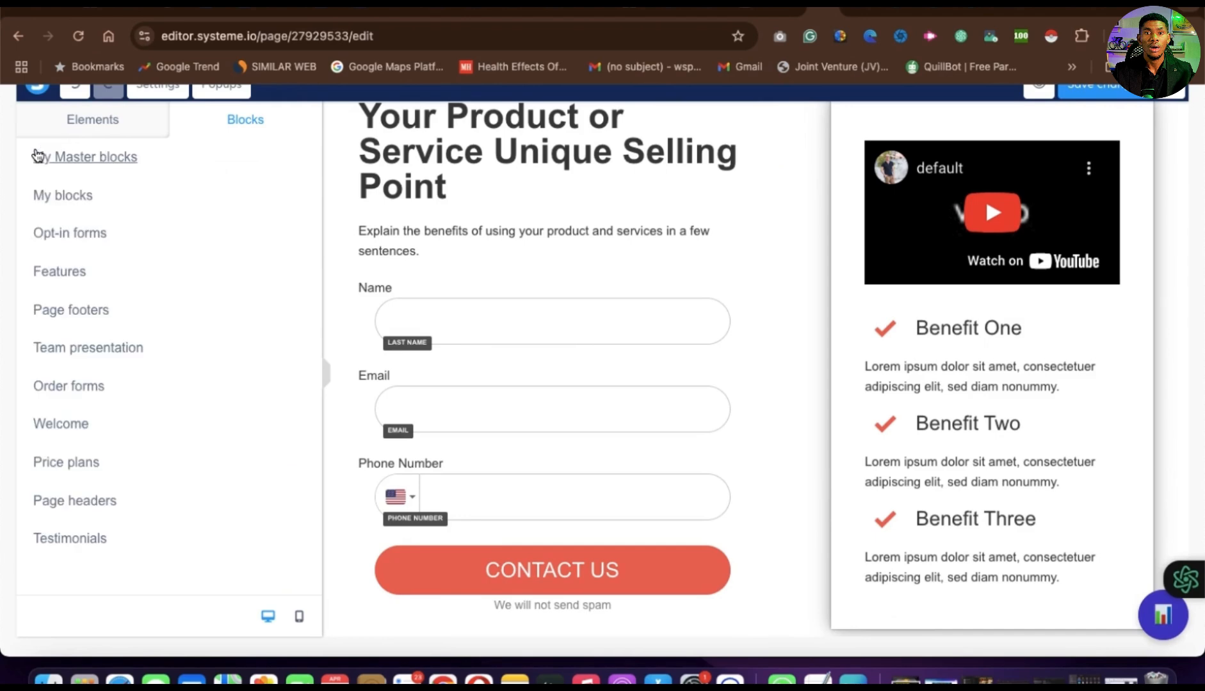
left_click(59, 274)
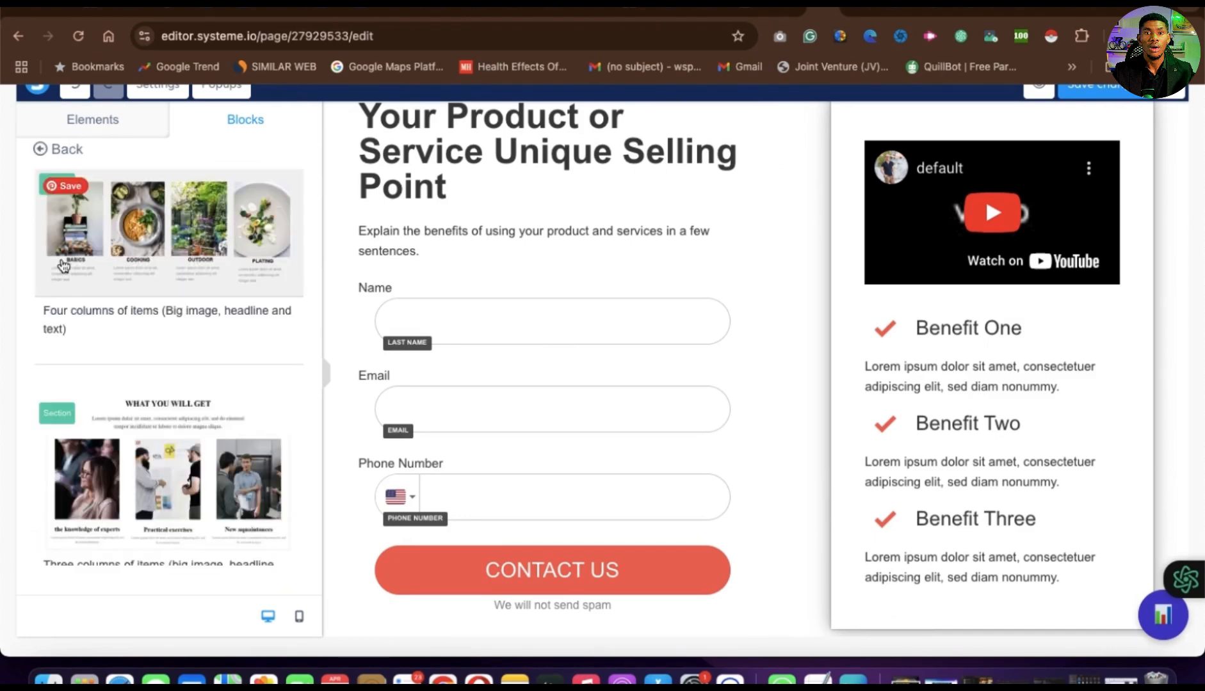
scroll(538, 410, "down", 1)
scroll(540, 416, "up", 3)
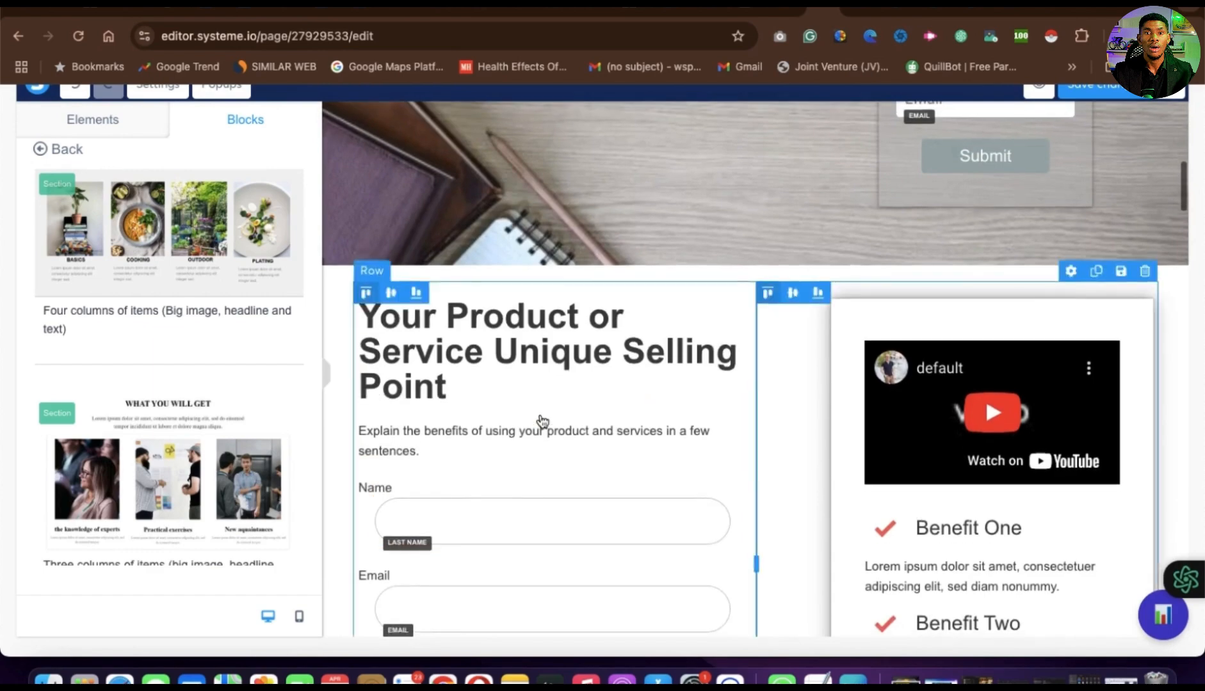
scroll(541, 416, "down", 3)
scroll(123, 561, "down", 3)
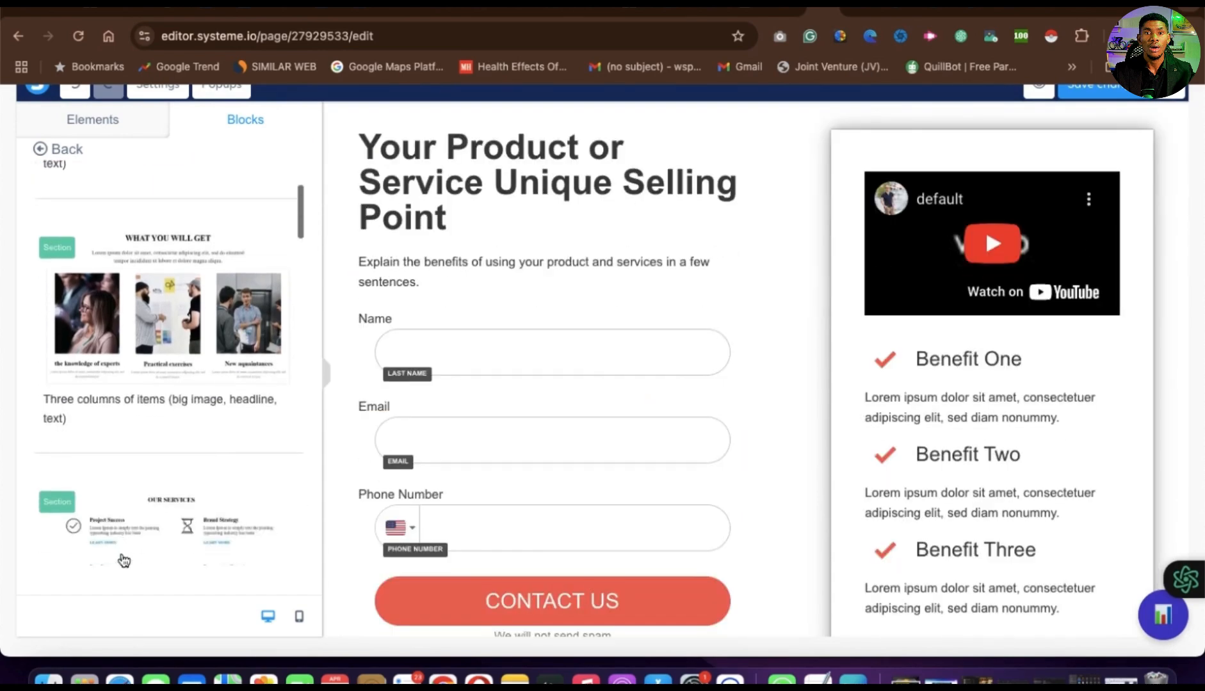
scroll(124, 560, "up", 3)
scroll(178, 436, "down", 1)
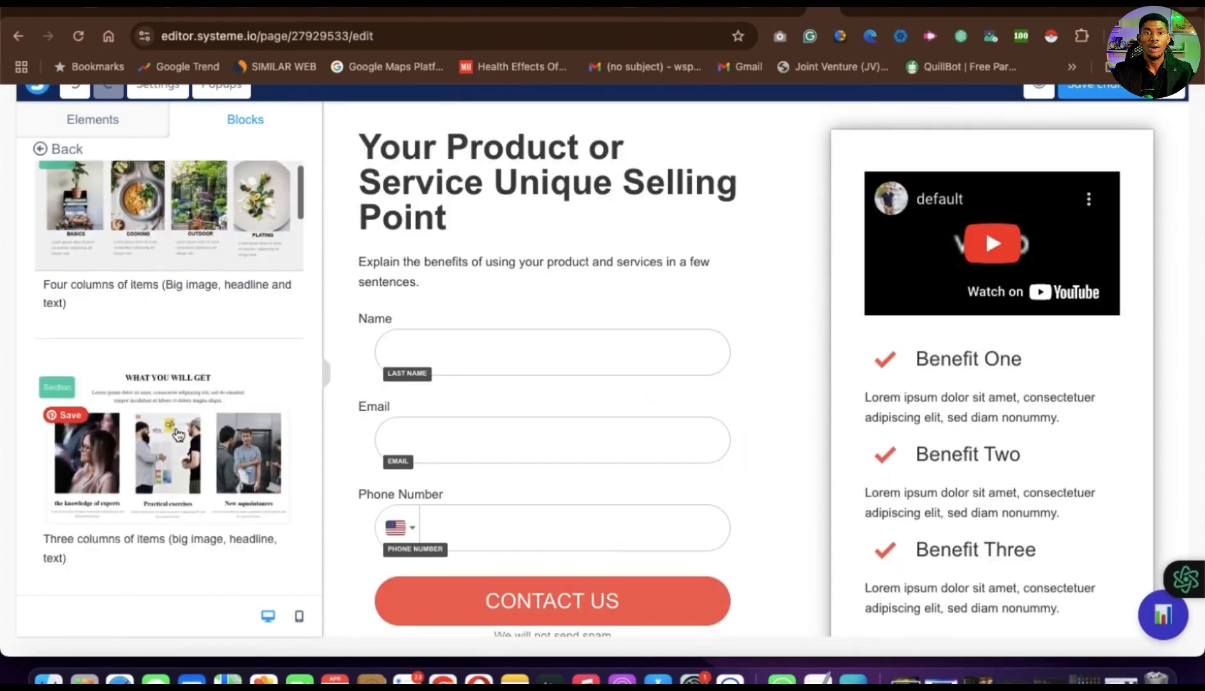
scroll(705, 479, "down", 12)
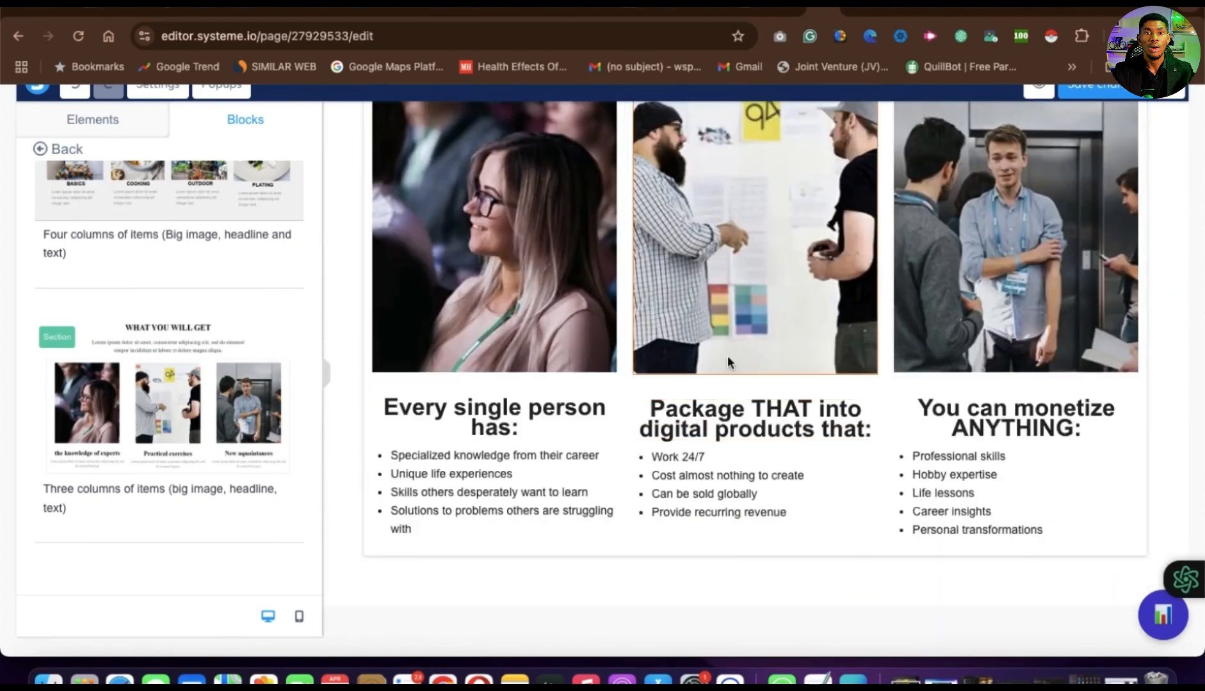
scroll(728, 362, "up", 15)
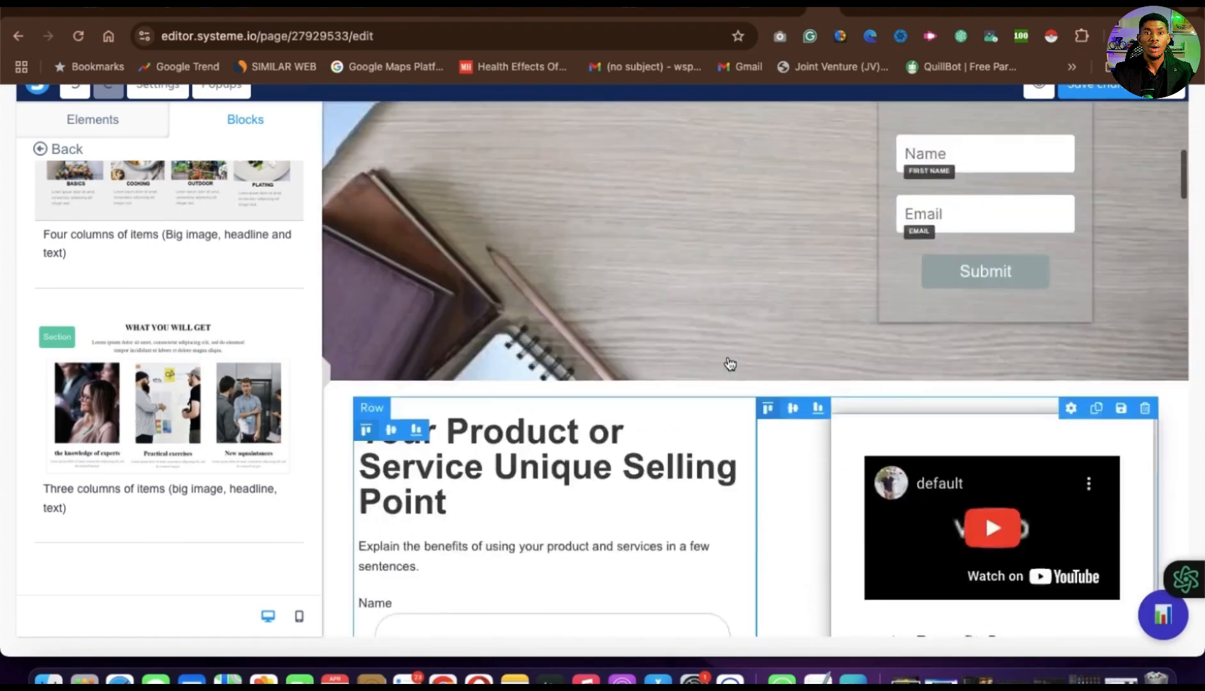
Insert the features block "Four columns of items (Big image, headline and text)" between the coffee-cup background section and the contact form section
scroll(730, 365, "down", 1)
scroll(168, 358, "up", 2)
scroll(425, 470, "down", 2)
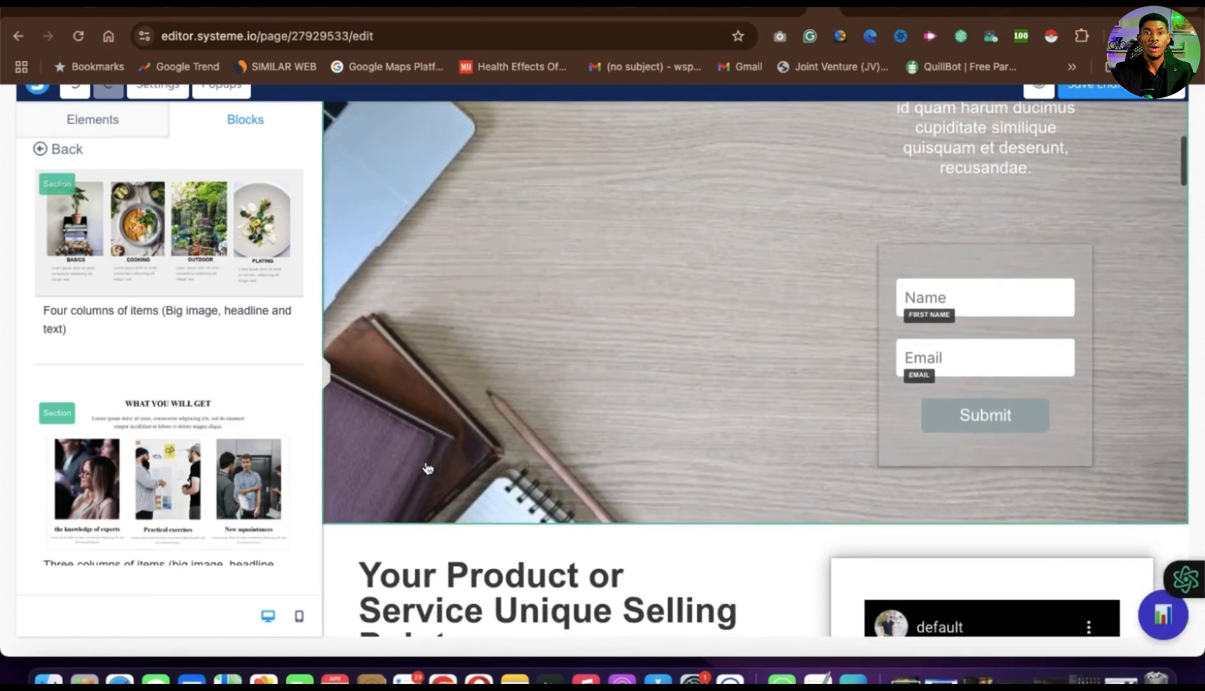
left_click_drag(146, 234, 782, 512)
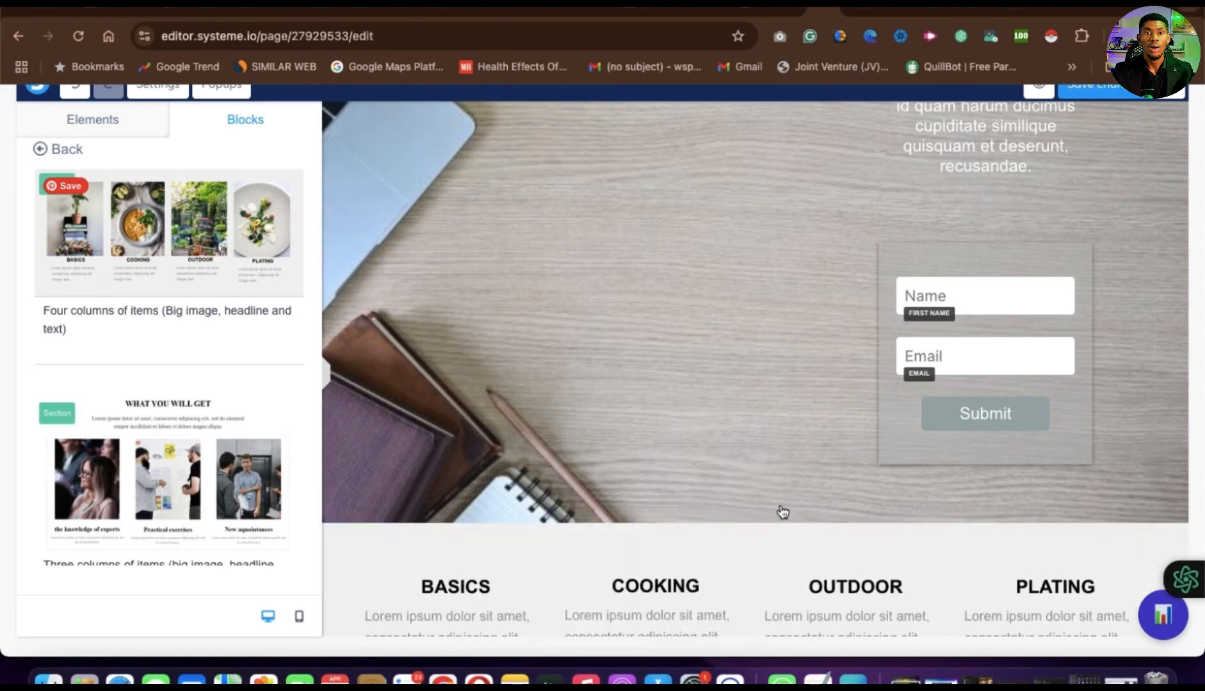
Examine the inserted four-column section and how it fits between the coffee-cup opt-in section and the contact form section
scroll(841, 563, "down", 6)
scroll(841, 562, "up", 3)
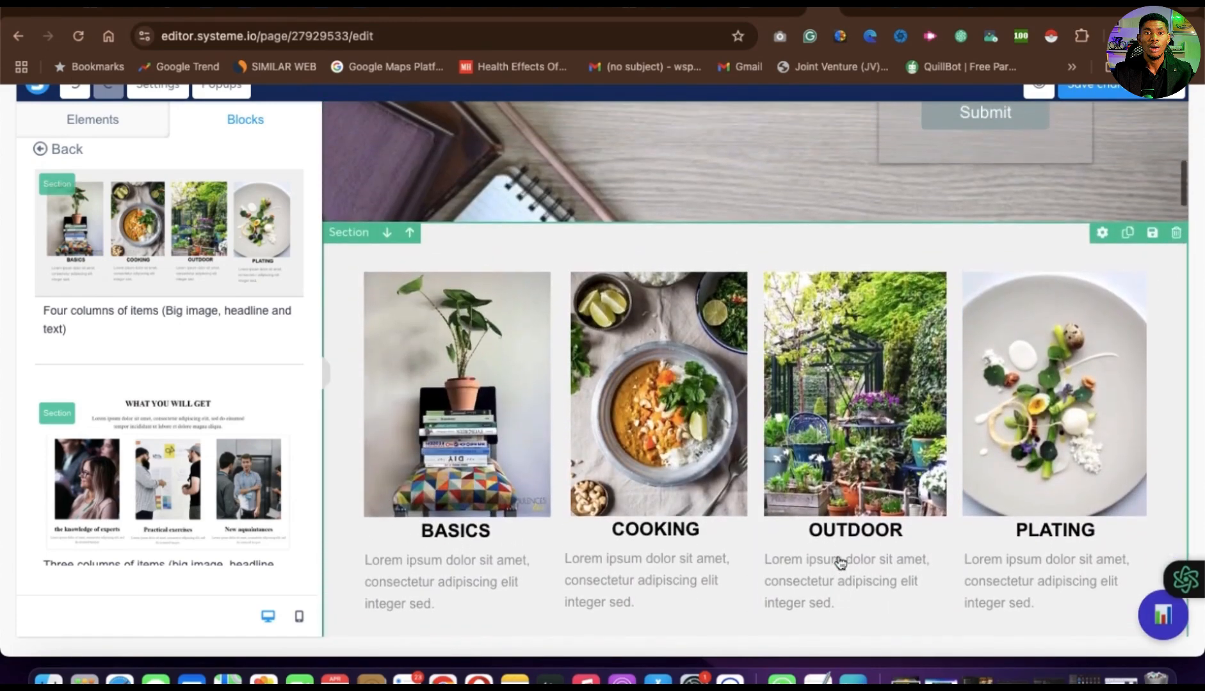
scroll(393, 546, "down", 2)
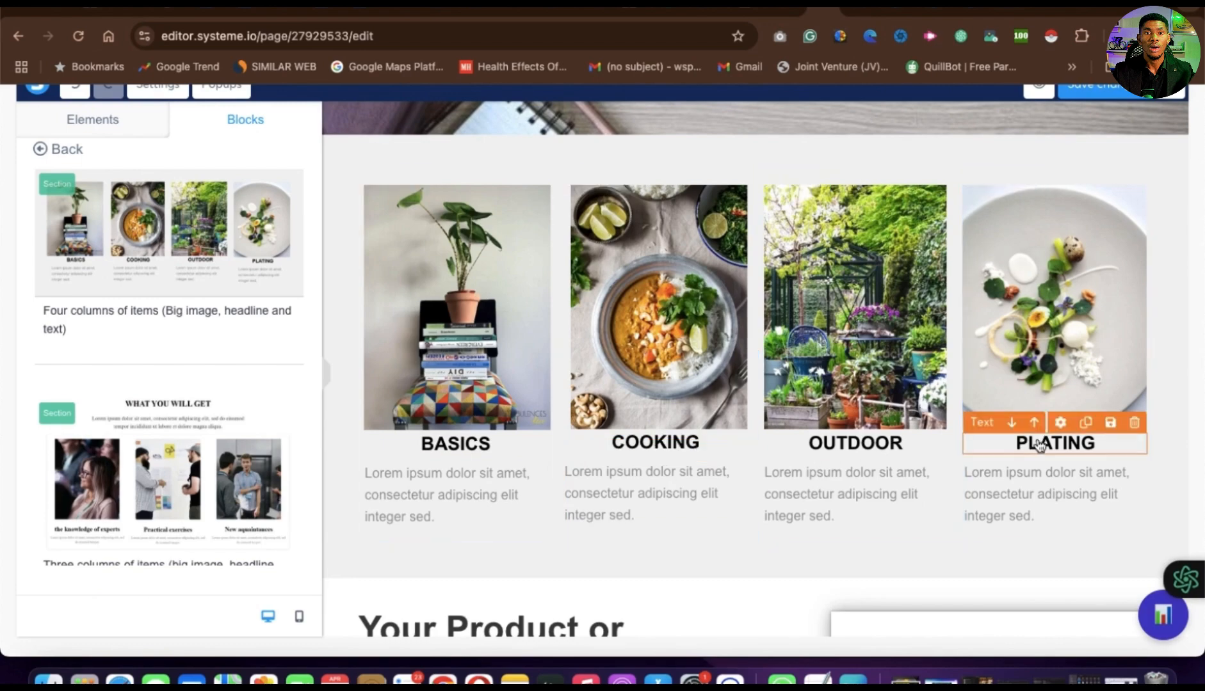
scroll(929, 472, "up", 3)
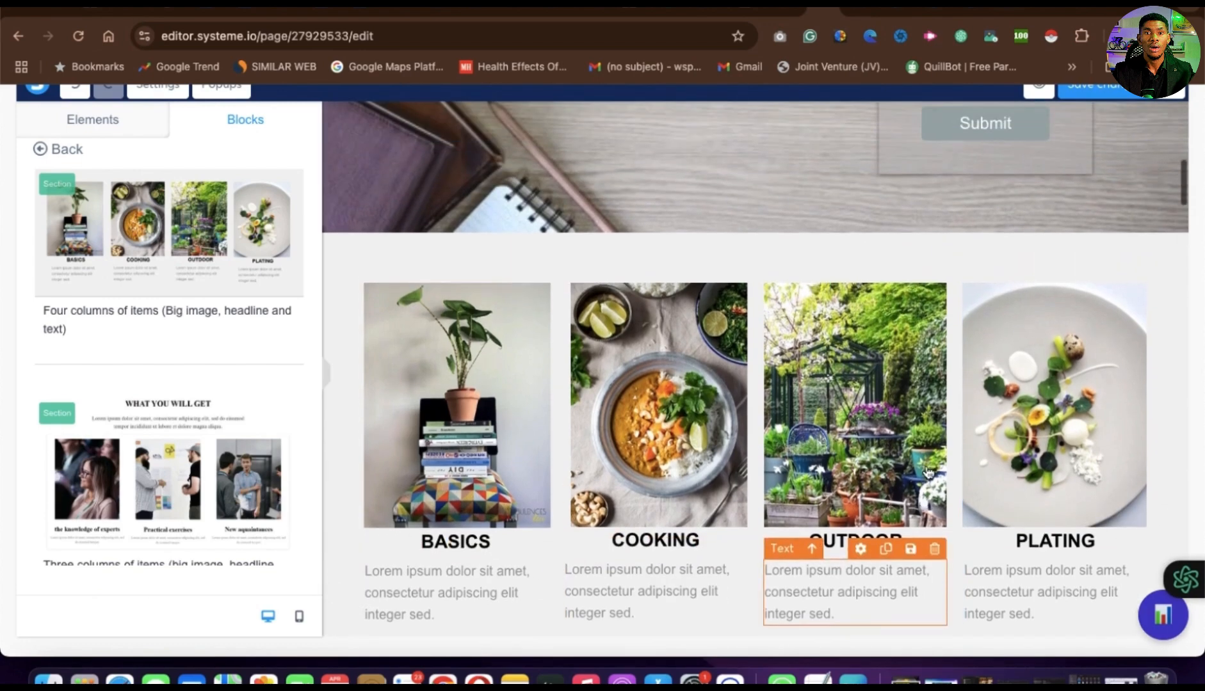
scroll(928, 472, "up", 10)
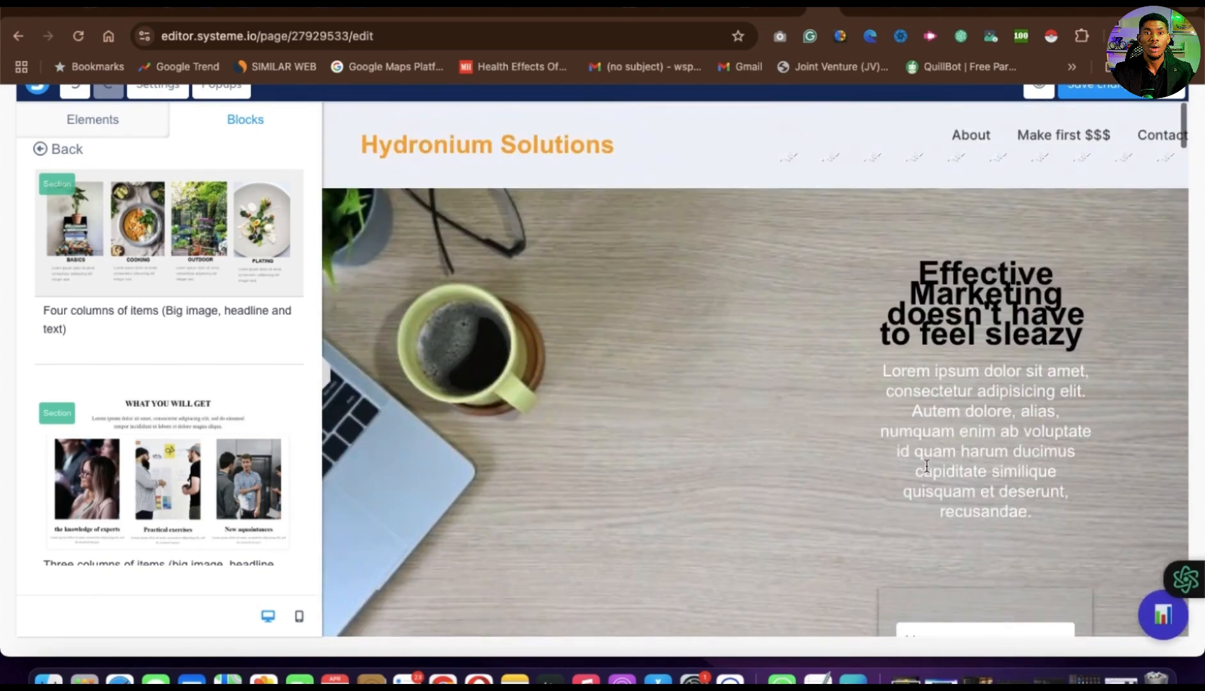
scroll(928, 473, "down", 12)
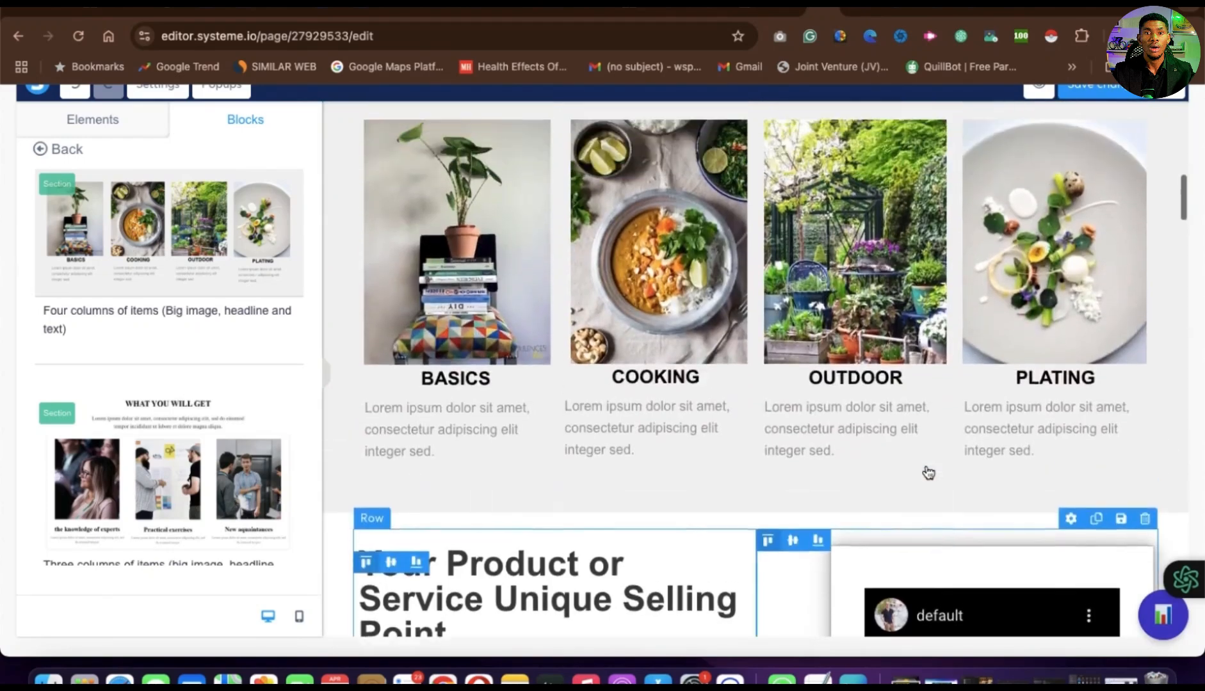
scroll(929, 473, "down", 6)
scroll(928, 471, "up", 15)
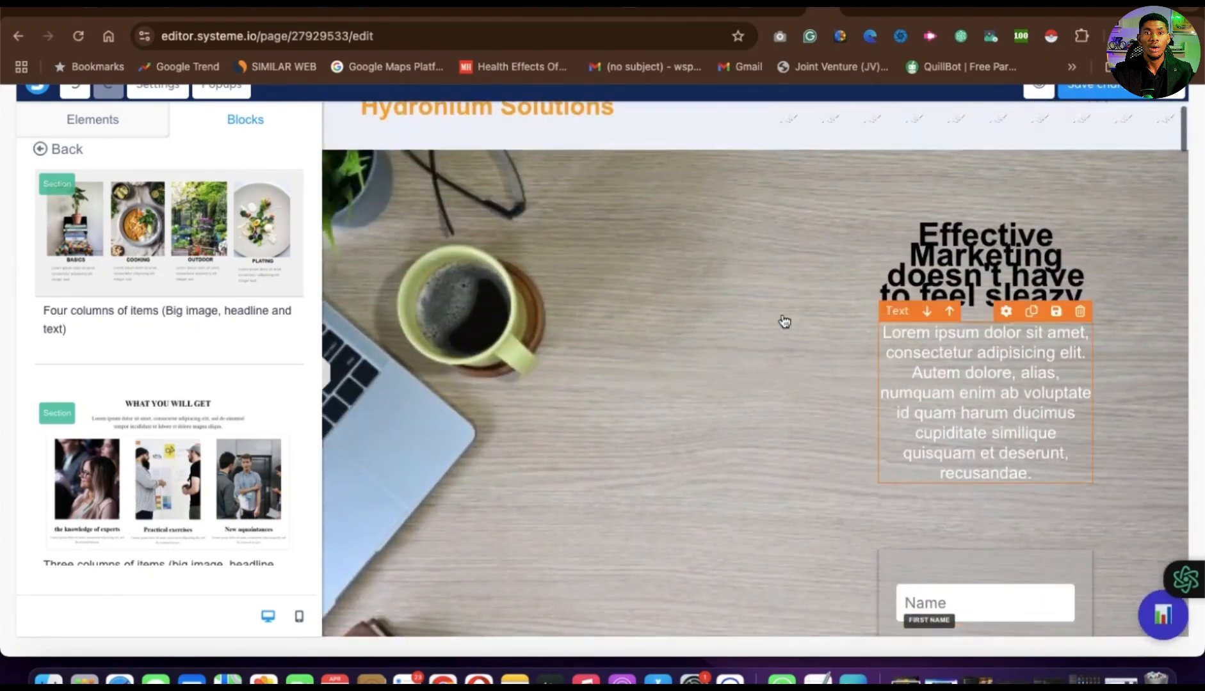
scroll(791, 405, "down", 15)
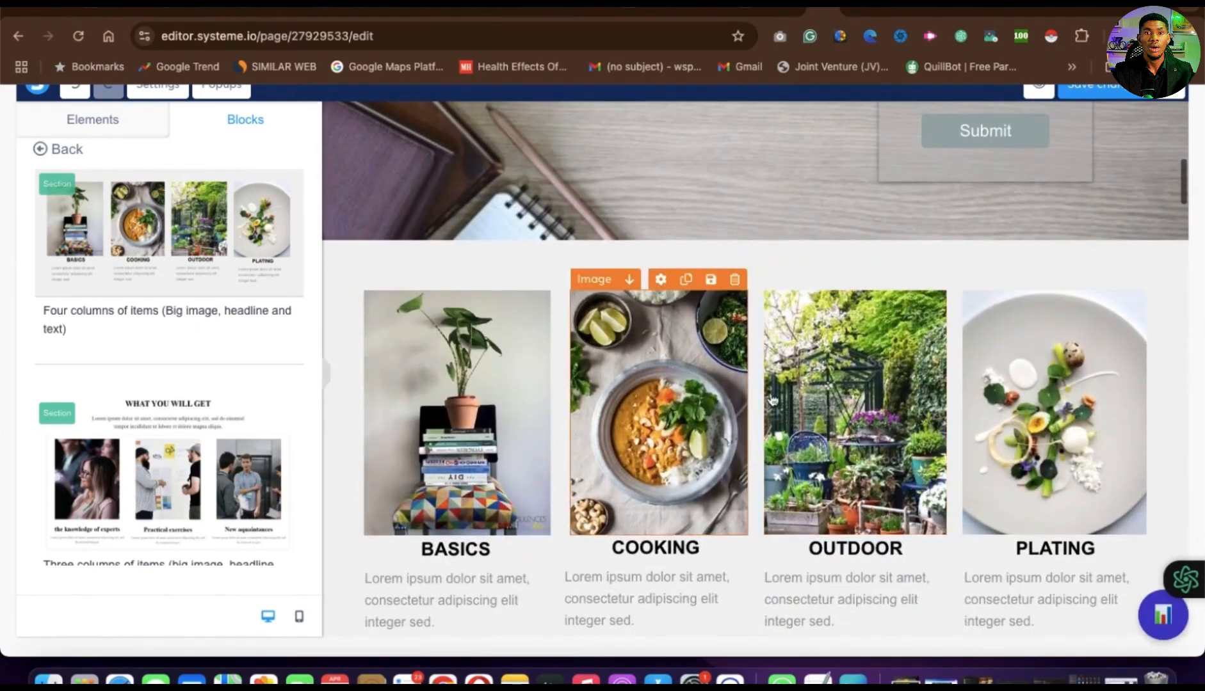
scroll(660, 263, "up", 3)
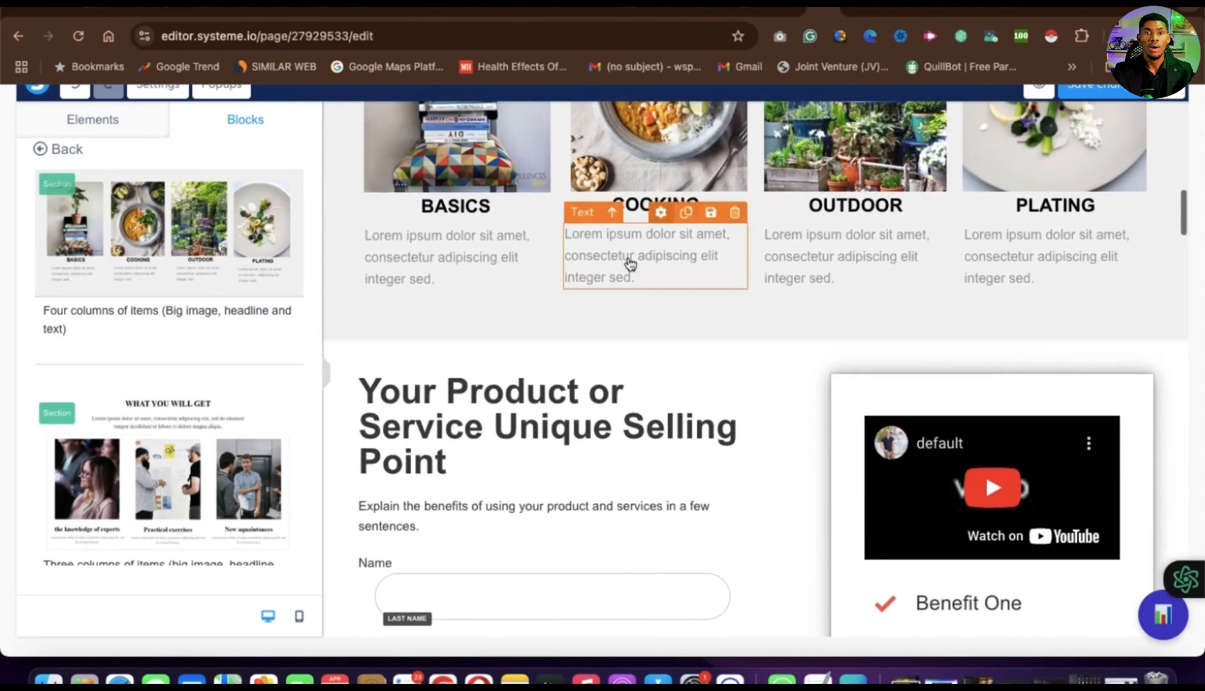
scroll(596, 397, "down", 1)
scroll(568, 539, "down", 5)
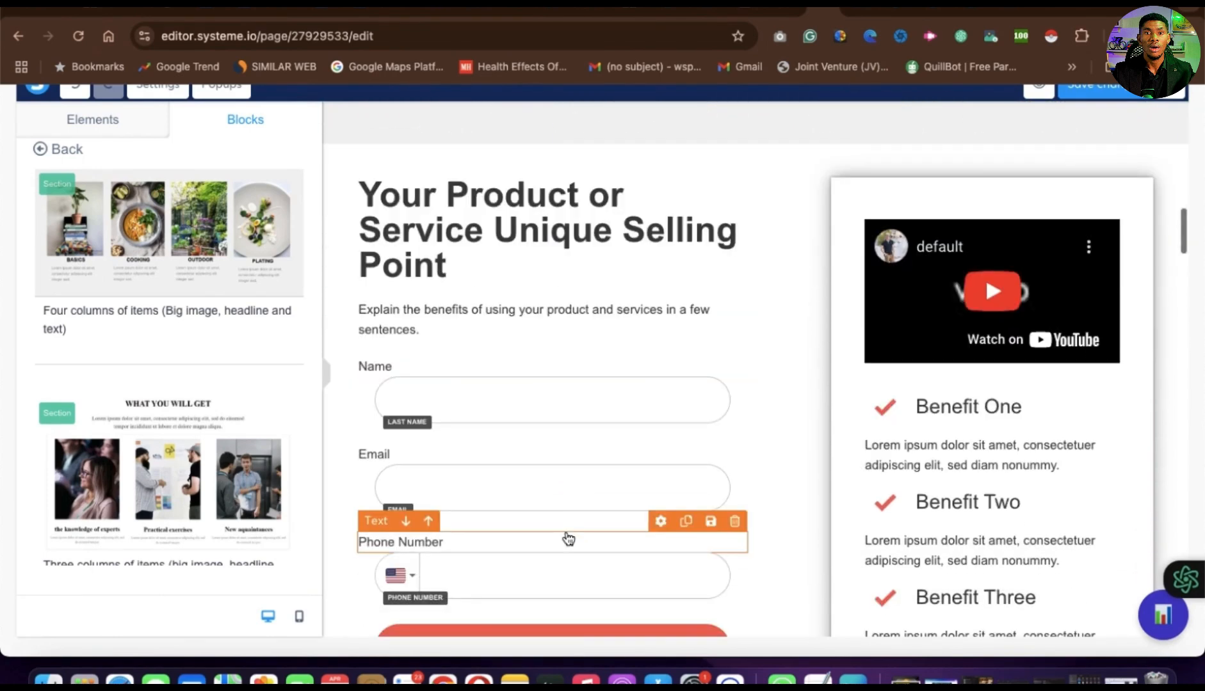
scroll(533, 552, "down", 4)
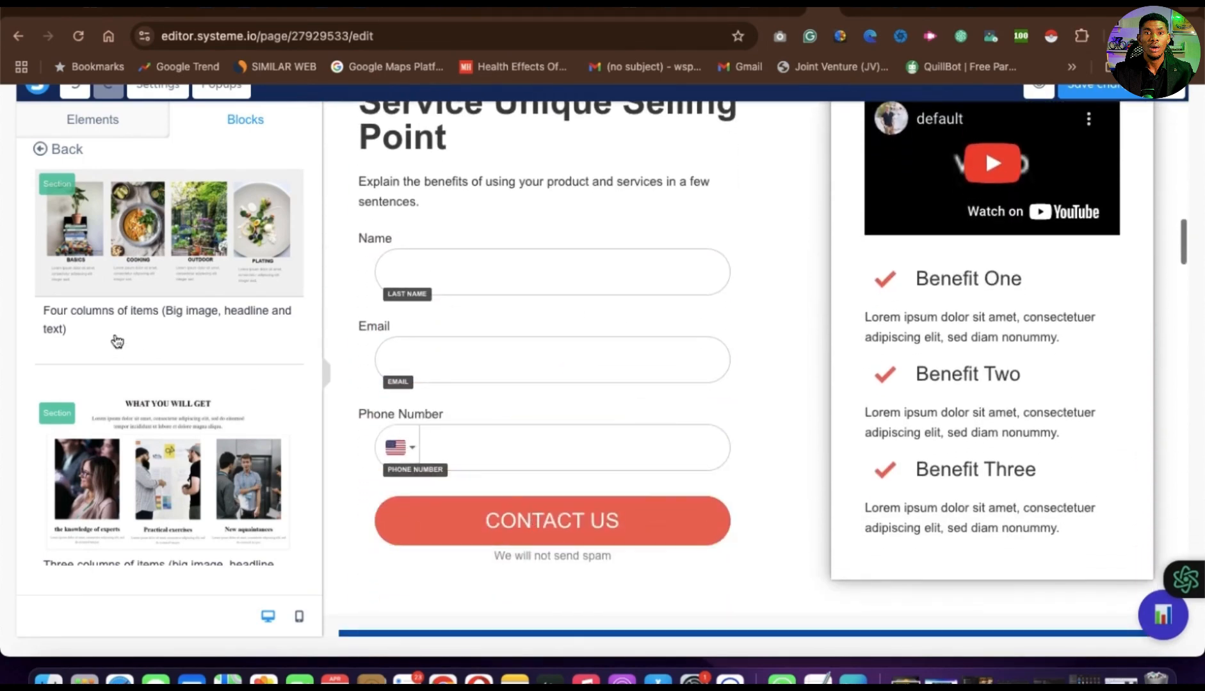
Look through the remaining Features blocks, including the diagonal elements, card items and big-icon column layouts
scroll(186, 457, "down", 15)
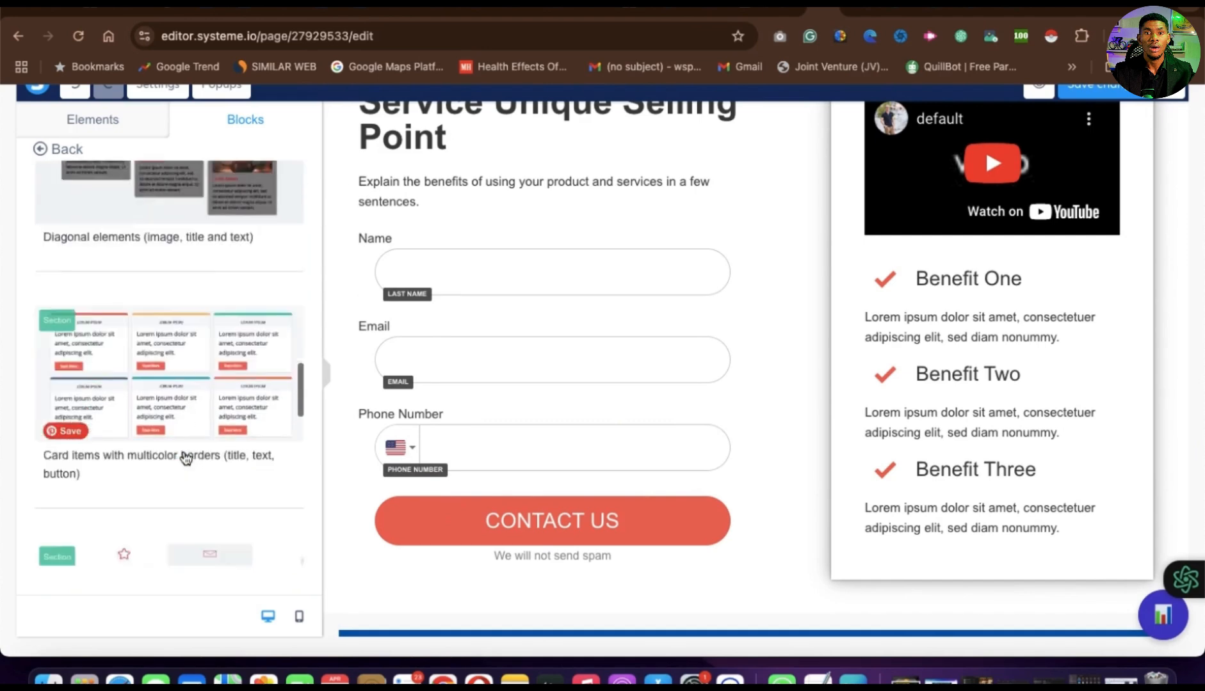
scroll(184, 458, "up", 10)
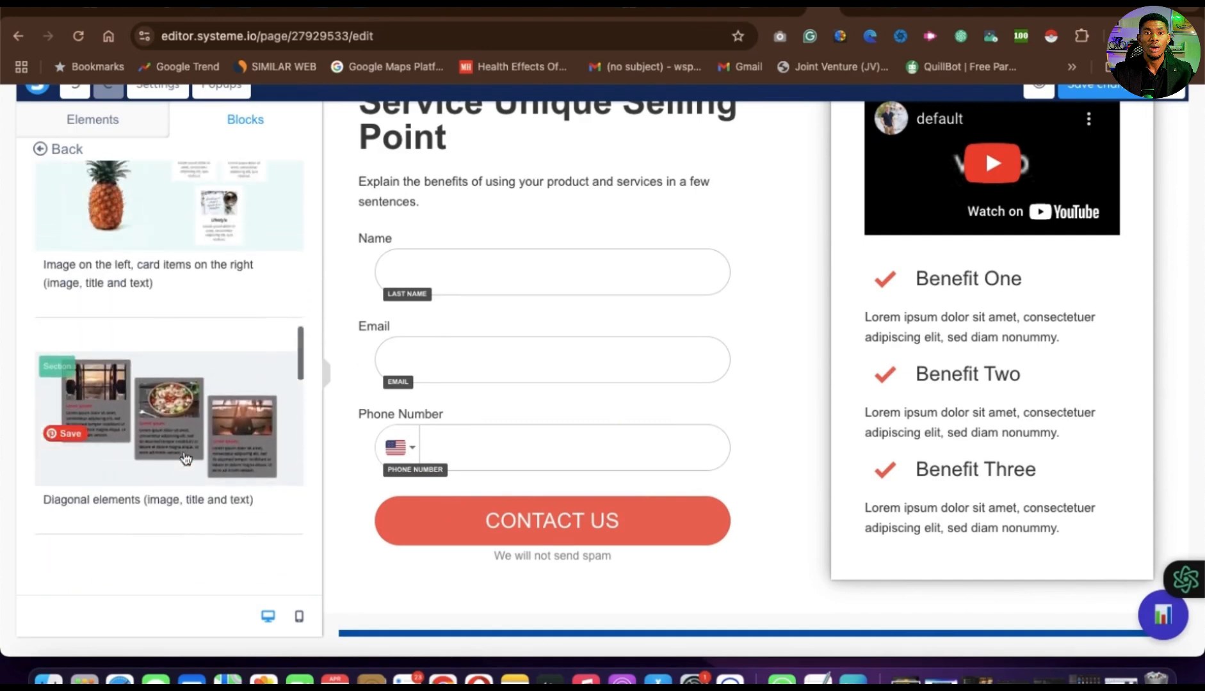
scroll(855, 375, "up", 10)
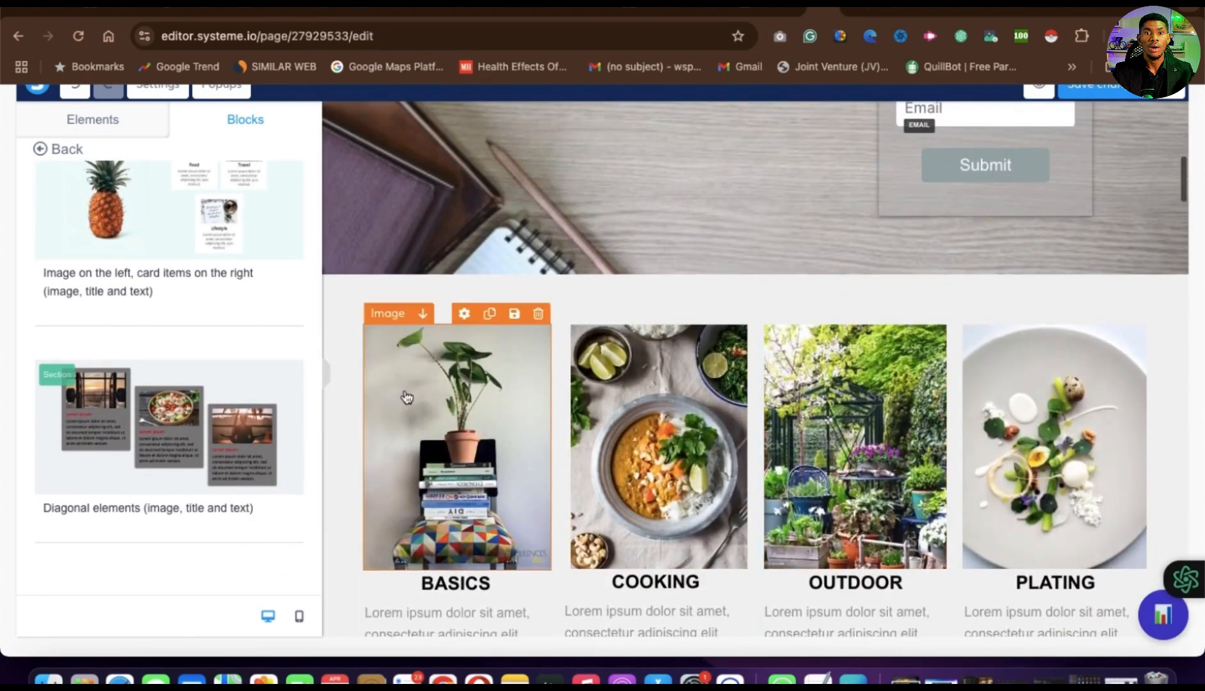
scroll(224, 428, "down", 8)
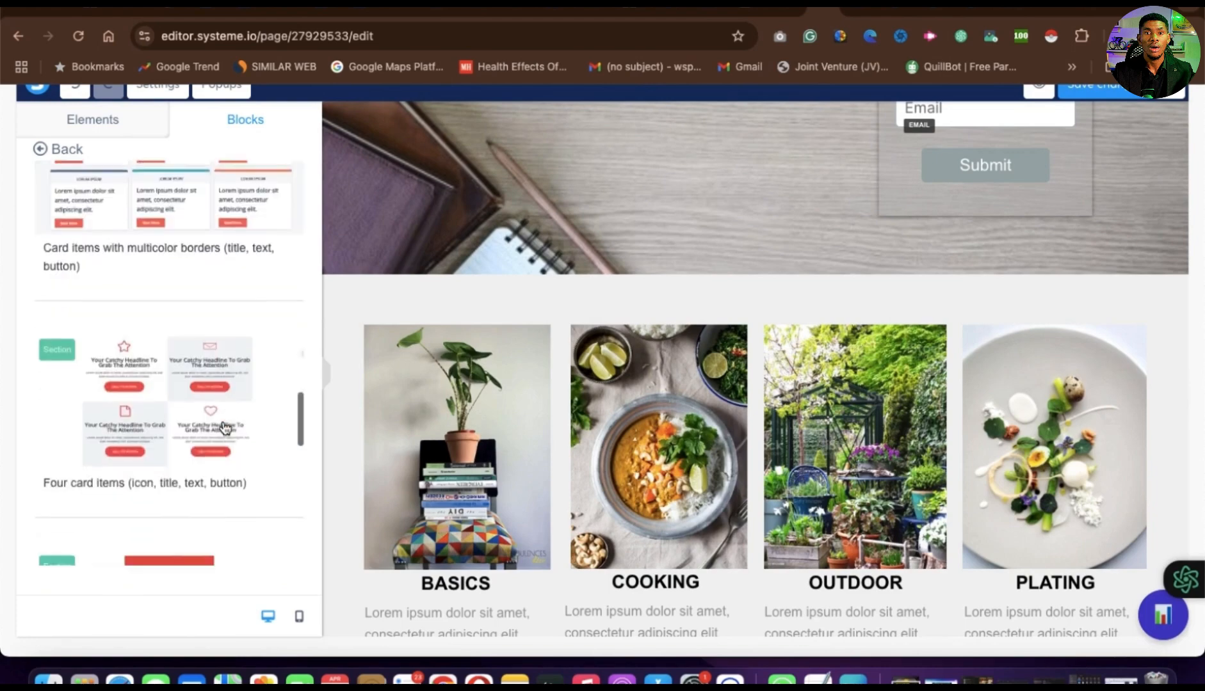
scroll(224, 428, "down", 10)
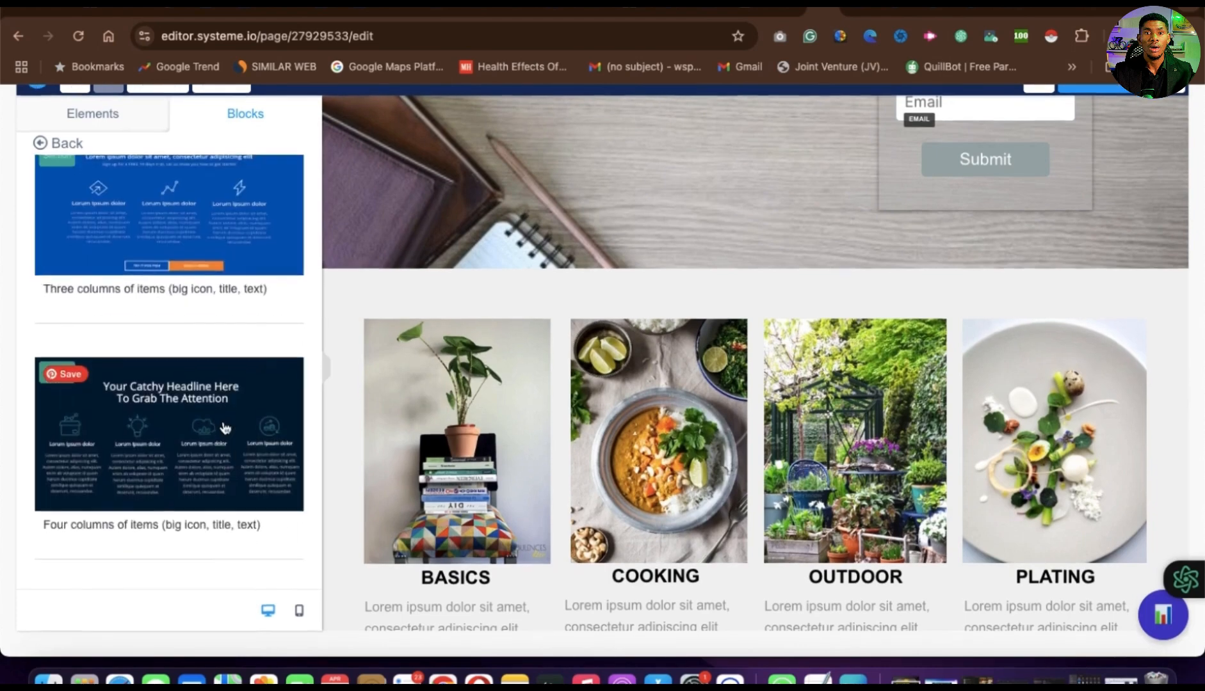
scroll(224, 428, "up", 10)
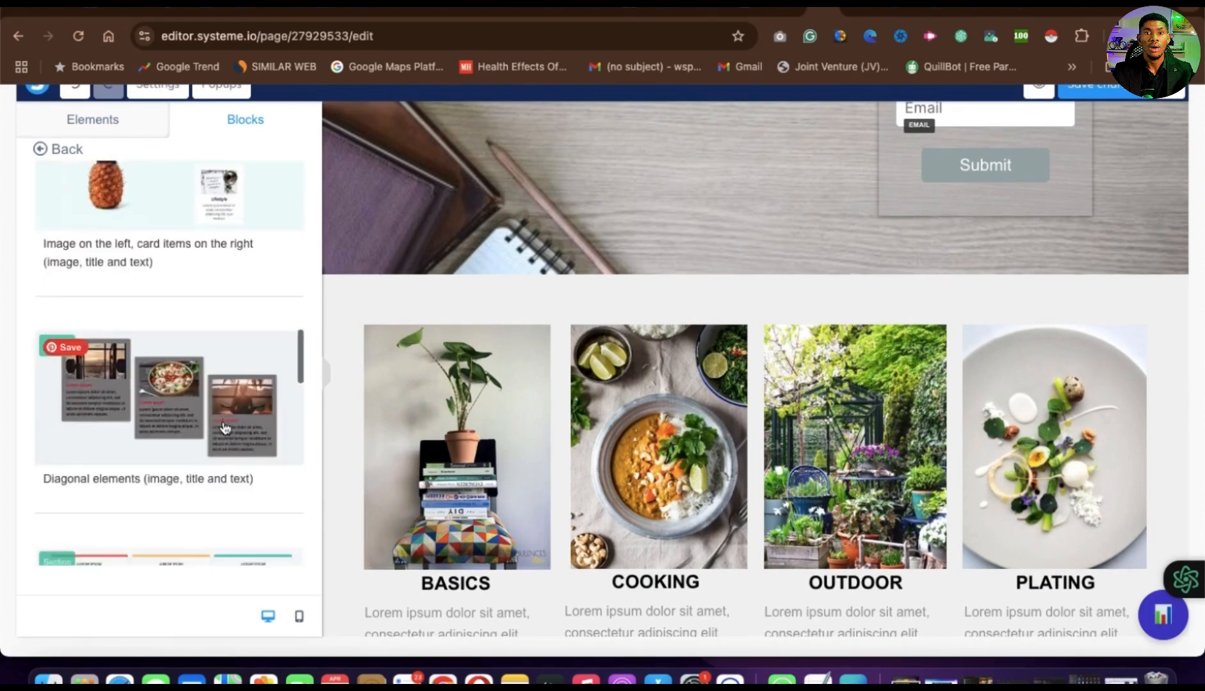
scroll(185, 315, "up", 2)
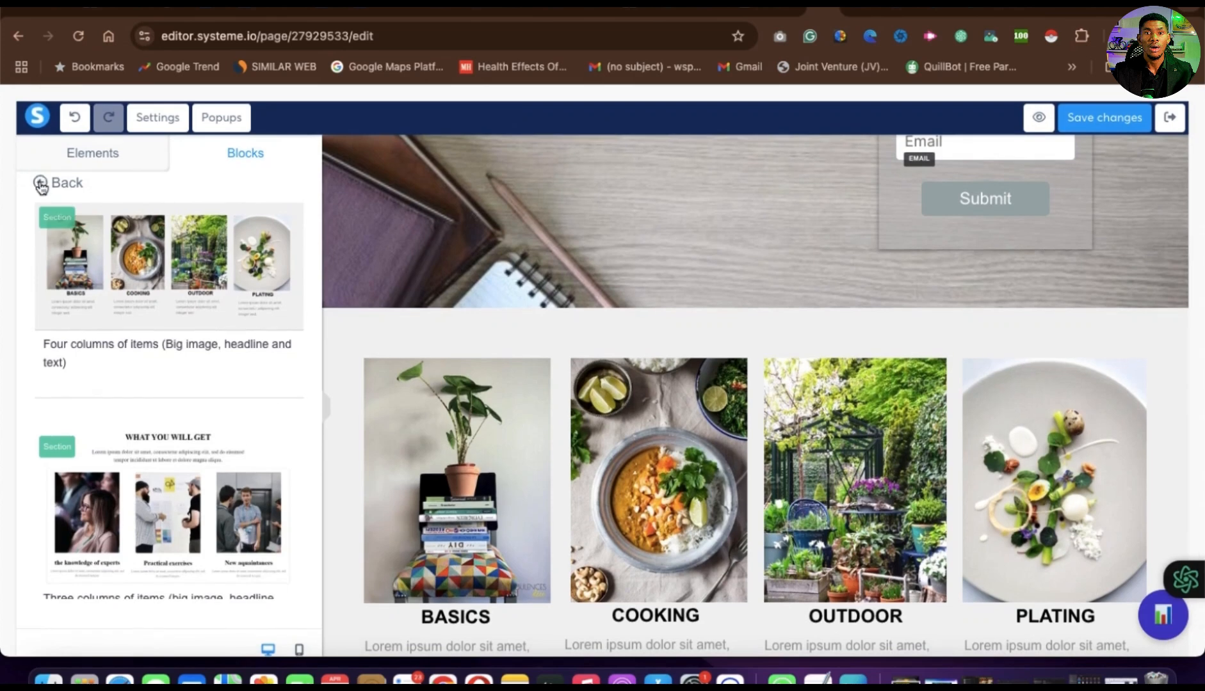
Show the Page footers block category and look at the existing footer at the end of the page
left_click(40, 185)
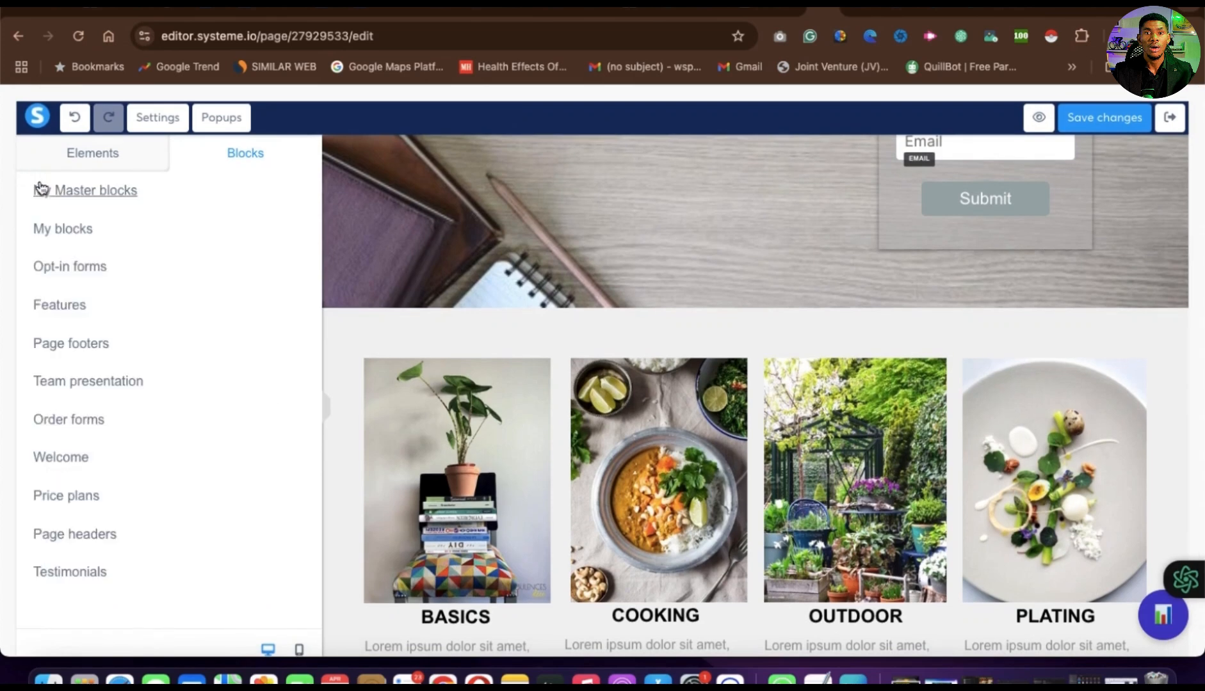
left_click(70, 345)
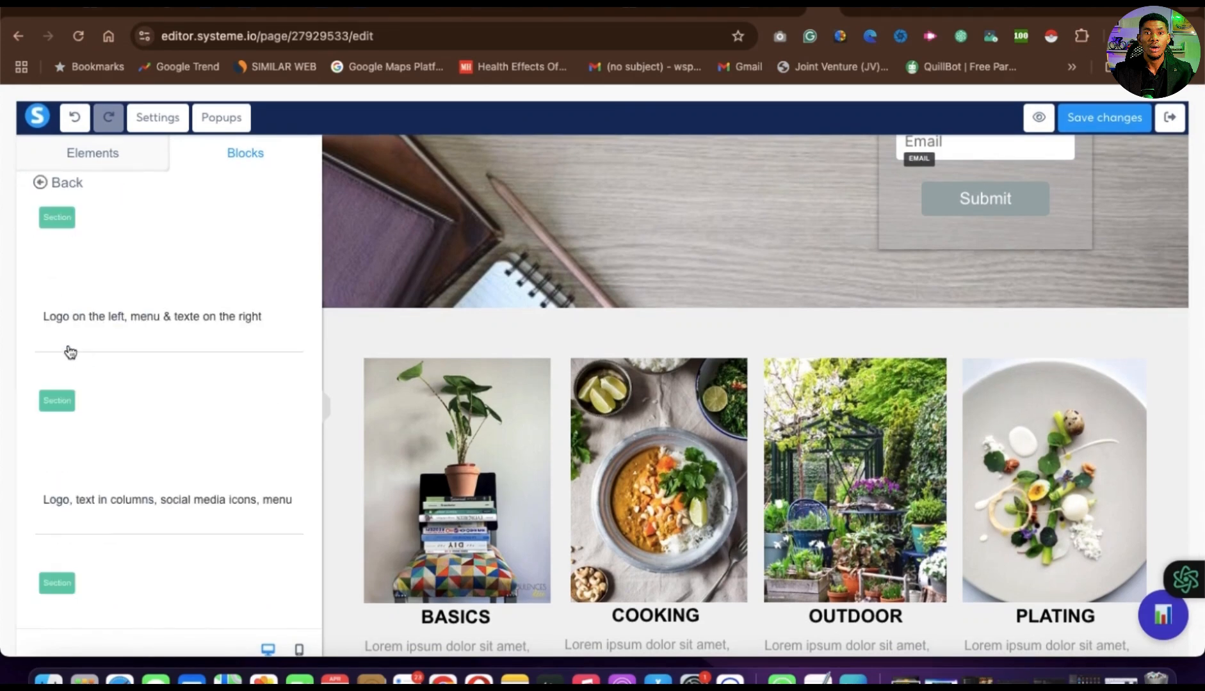
scroll(234, 465, "down", 2)
scroll(234, 464, "up", 2)
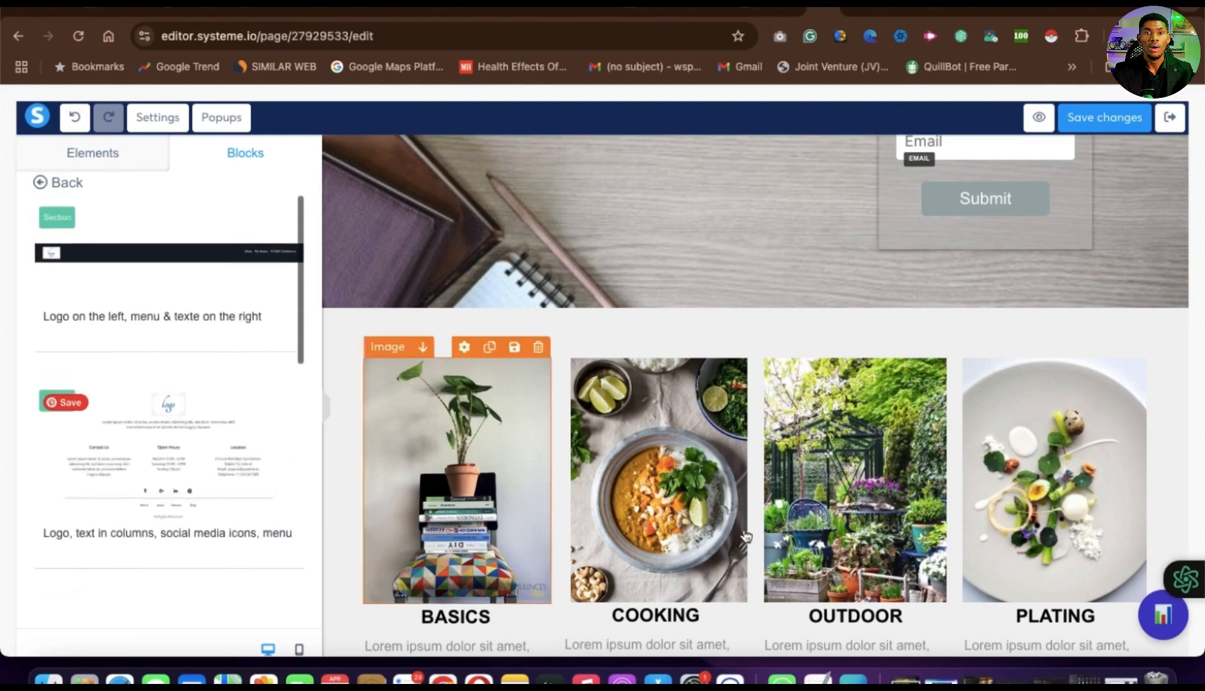
scroll(778, 569, "down", 20)
scroll(778, 567, "down", 1)
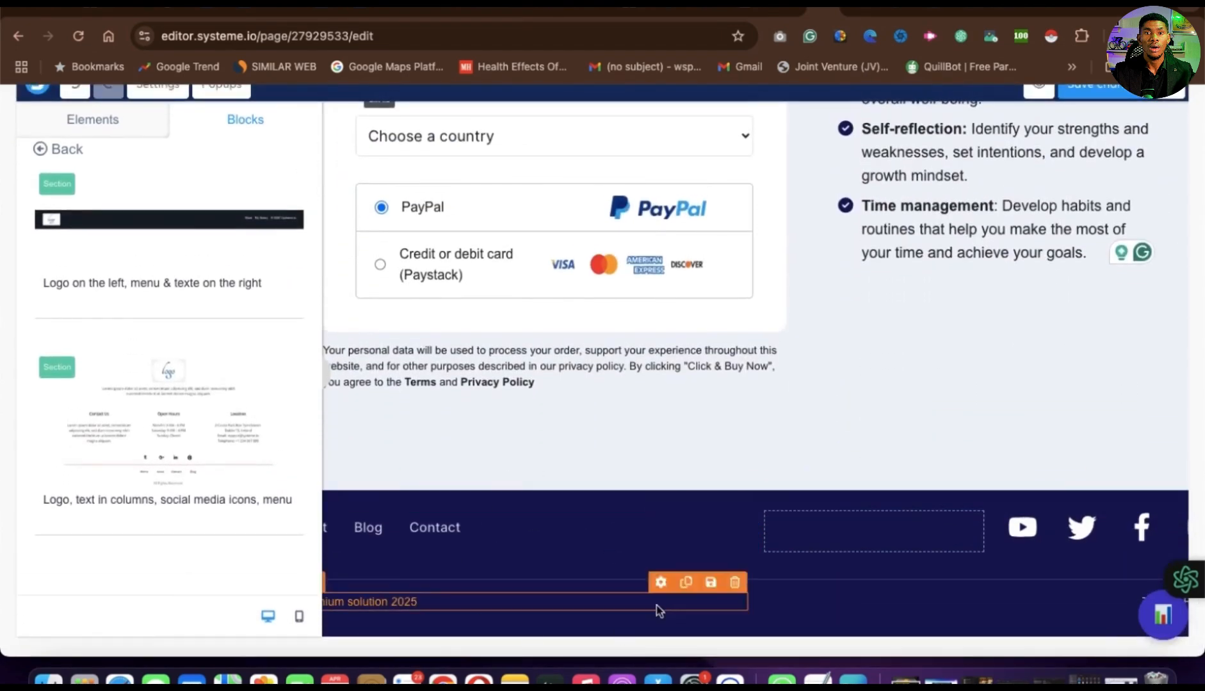
scroll(148, 288, "up", 1)
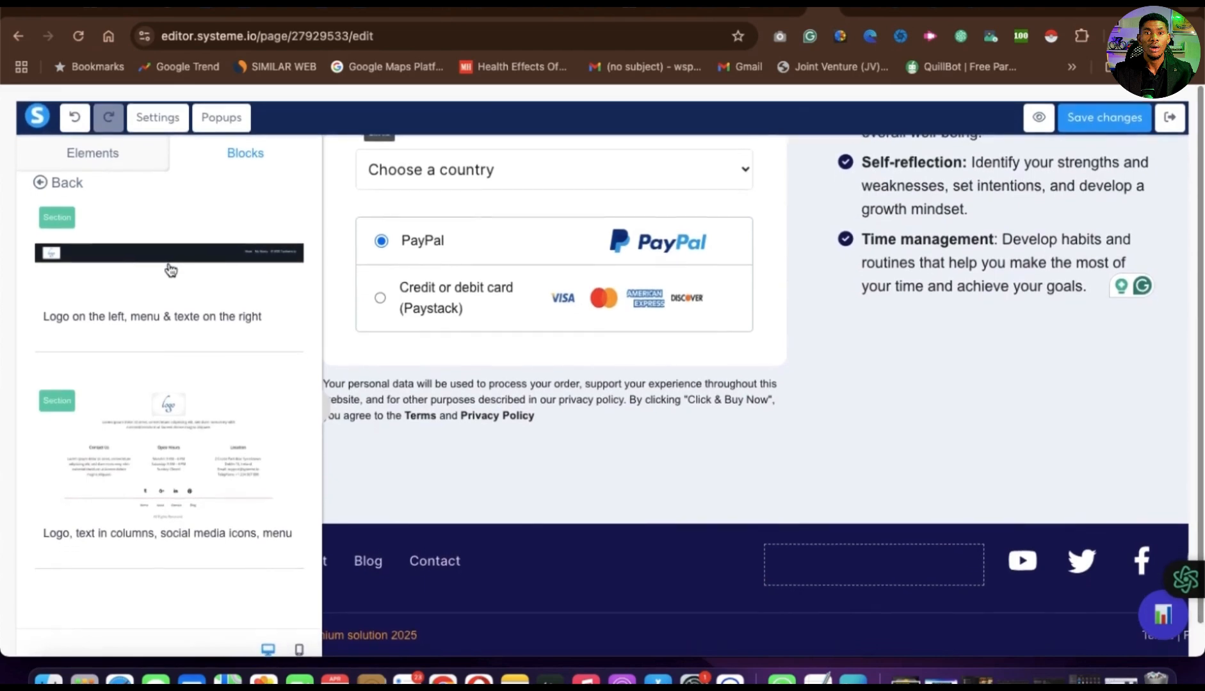
Insert the footer block "Headline, text in columns, Google Maps location" between the checkout section and the existing footer, and check its contents
scroll(157, 429, "down", 10)
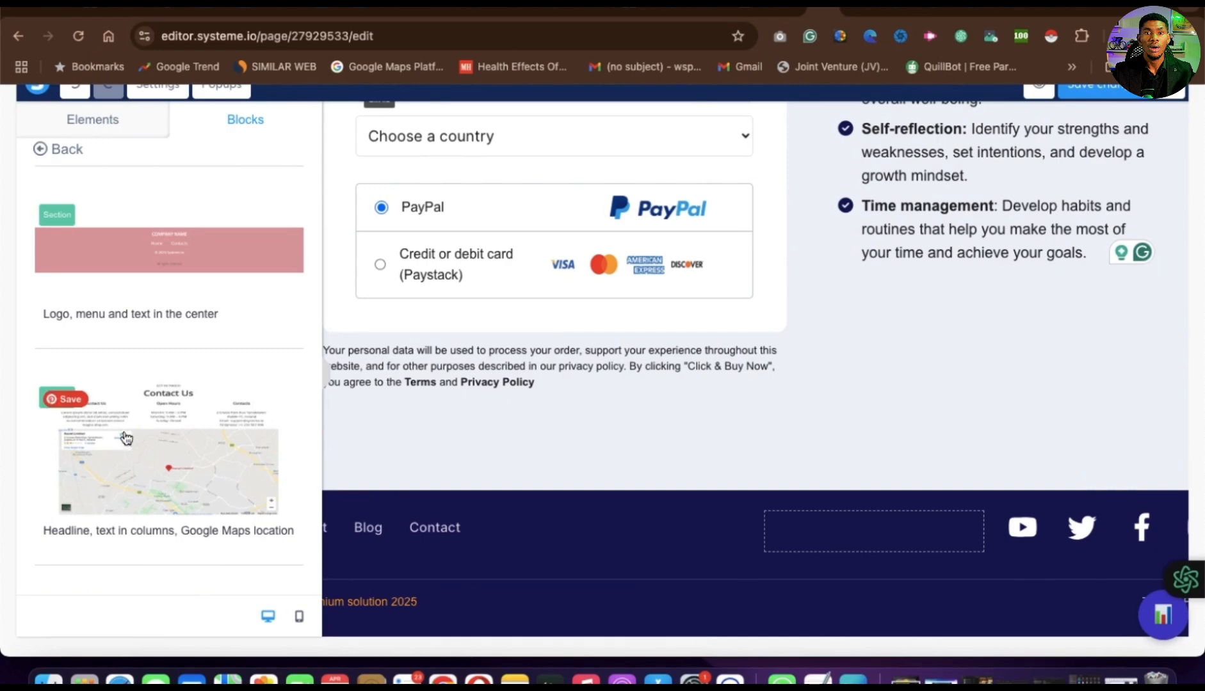
left_click_drag(157, 393, 739, 489)
scroll(743, 496, "down", 5)
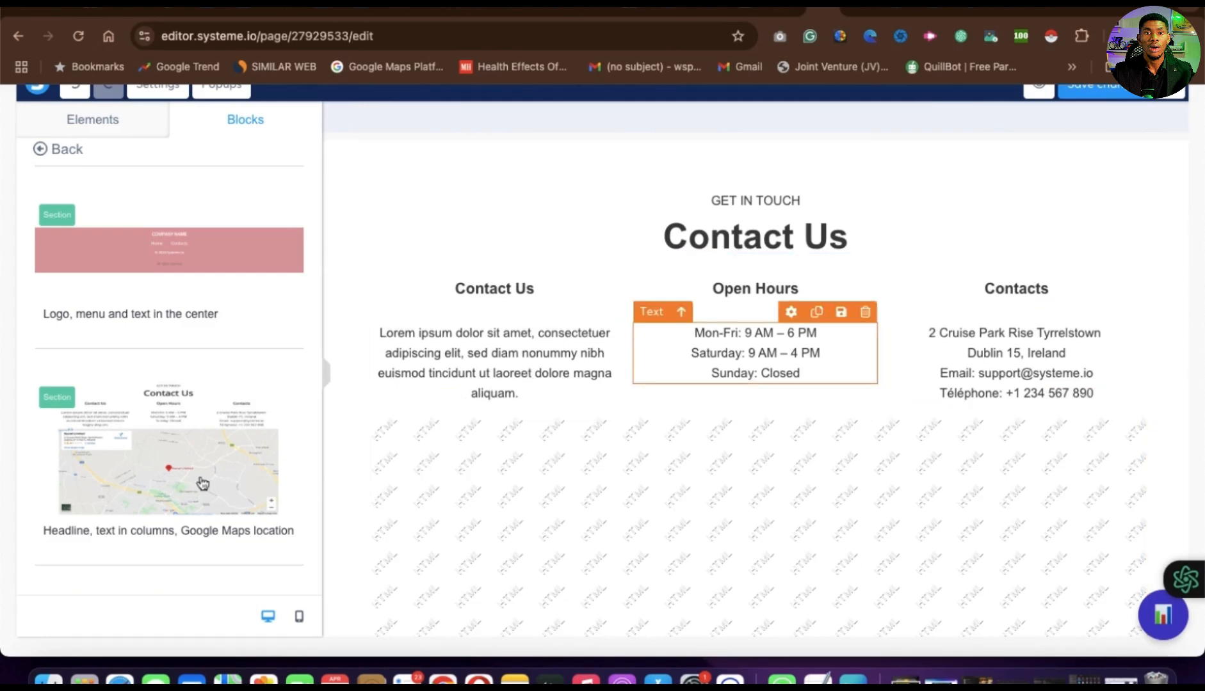
scroll(495, 573, "down", 3)
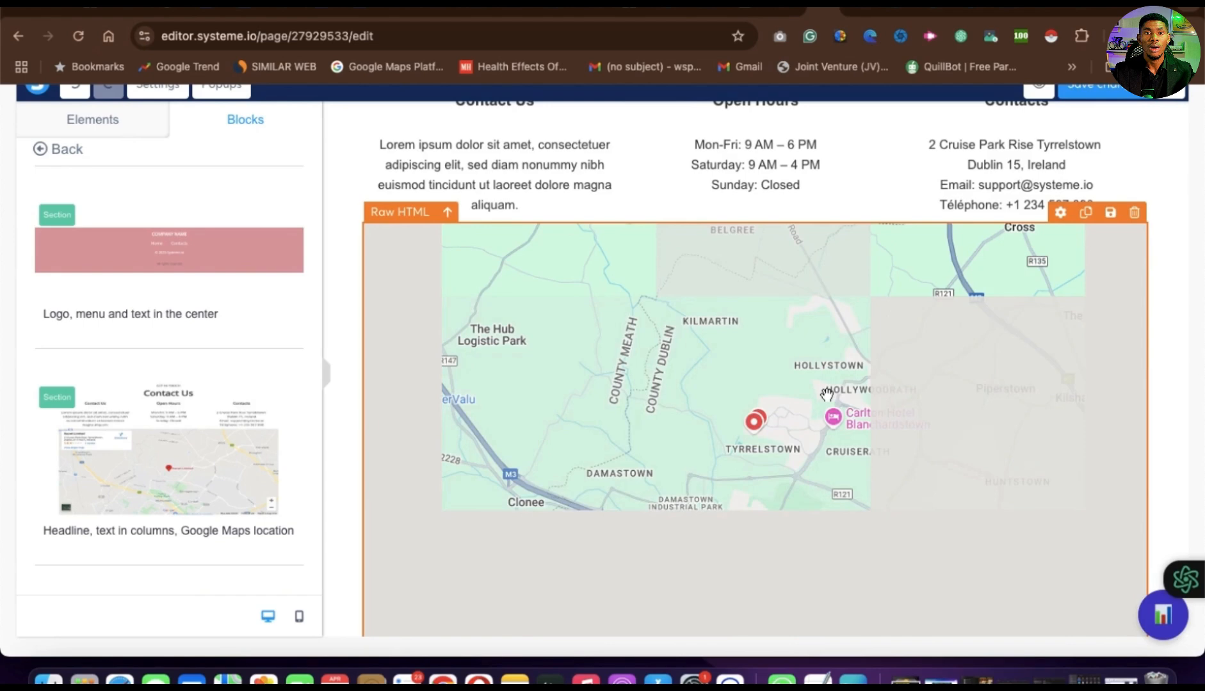
scroll(826, 392, "up", 8)
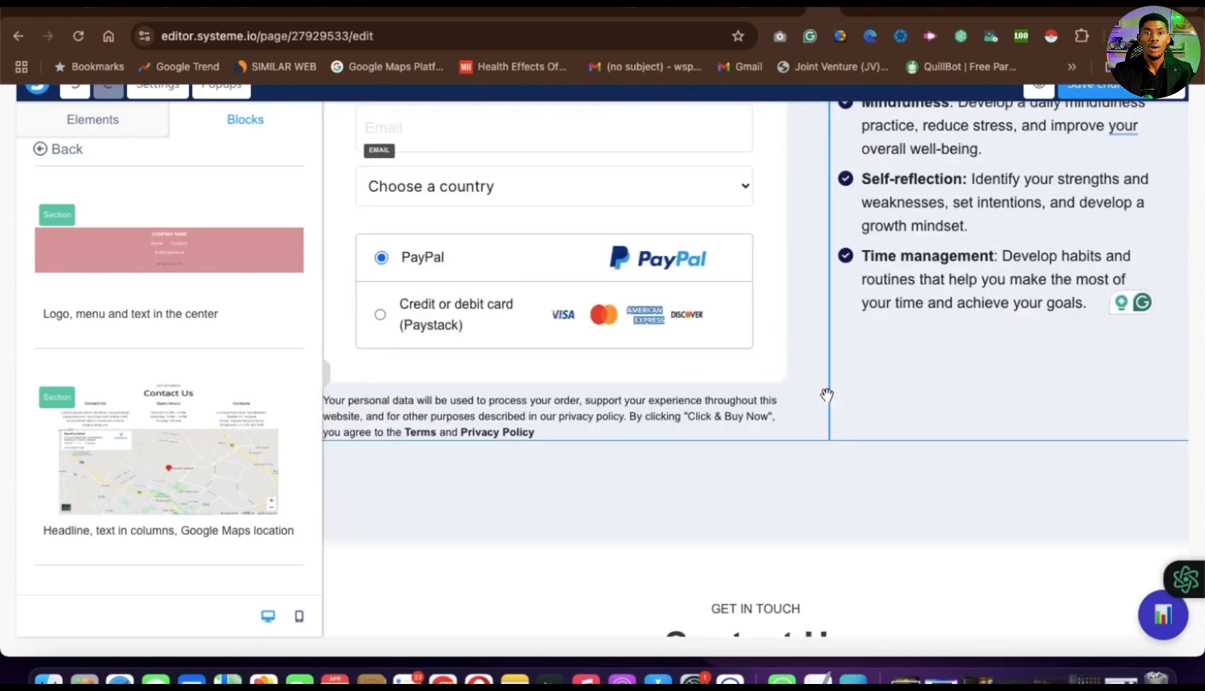
Examine the inserted Contact Us footer with its map, the sections above it and the other Page footers blocks
scroll(827, 395, "down", 3)
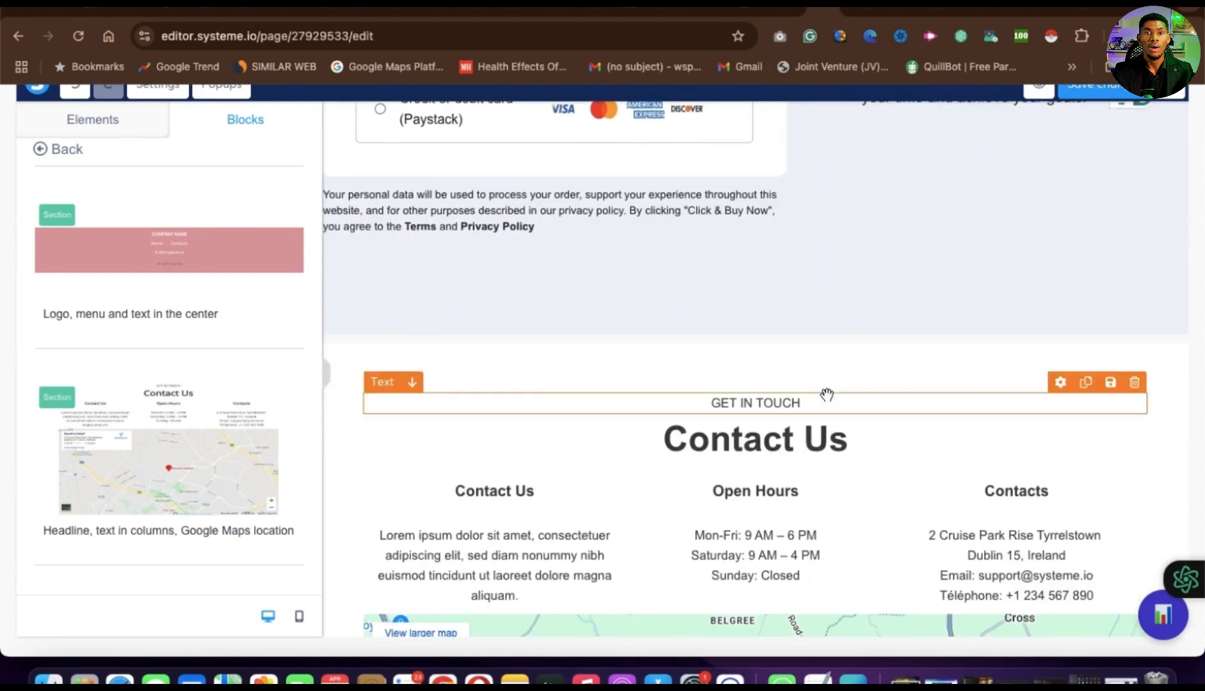
scroll(826, 395, "down", 5)
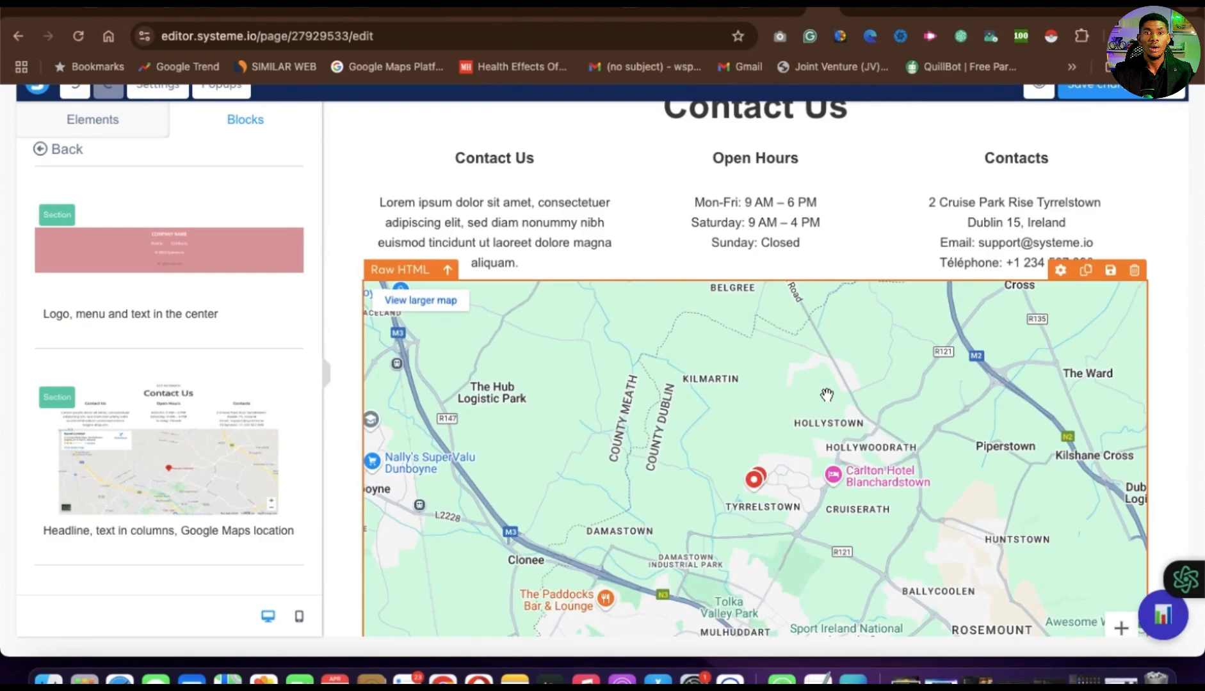
scroll(831, 397, "up", 10)
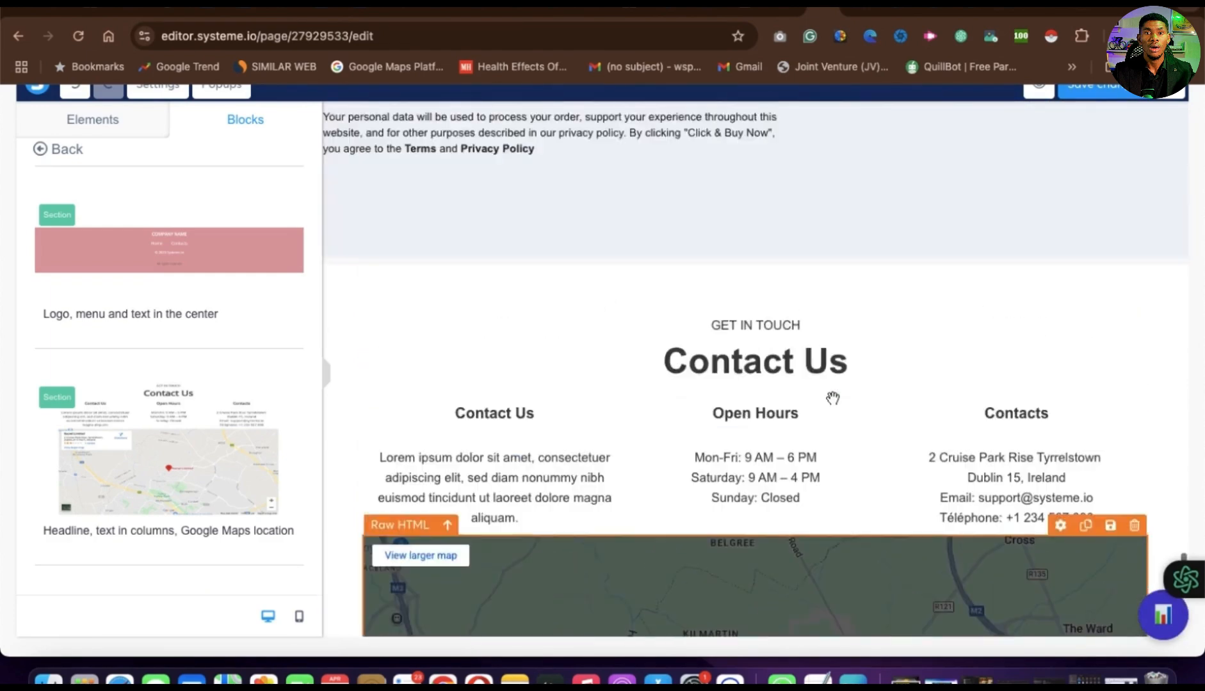
scroll(833, 399, "up", 8)
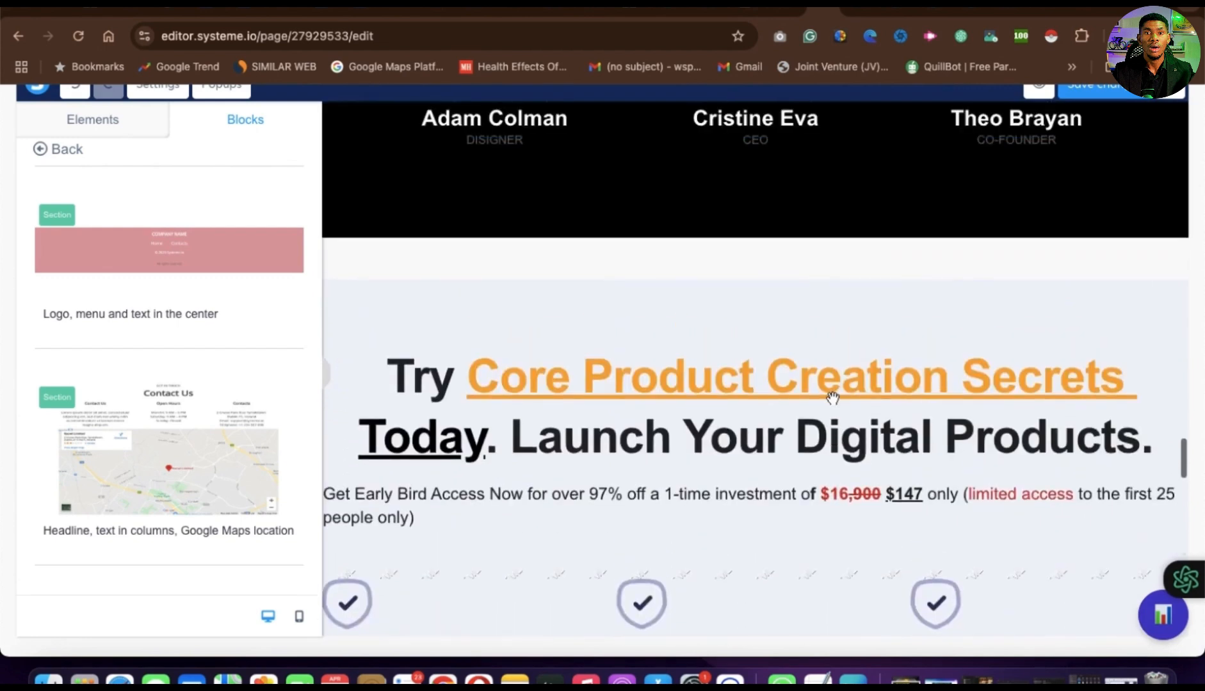
scroll(833, 399, "down", 4)
scroll(832, 398, "down", 8)
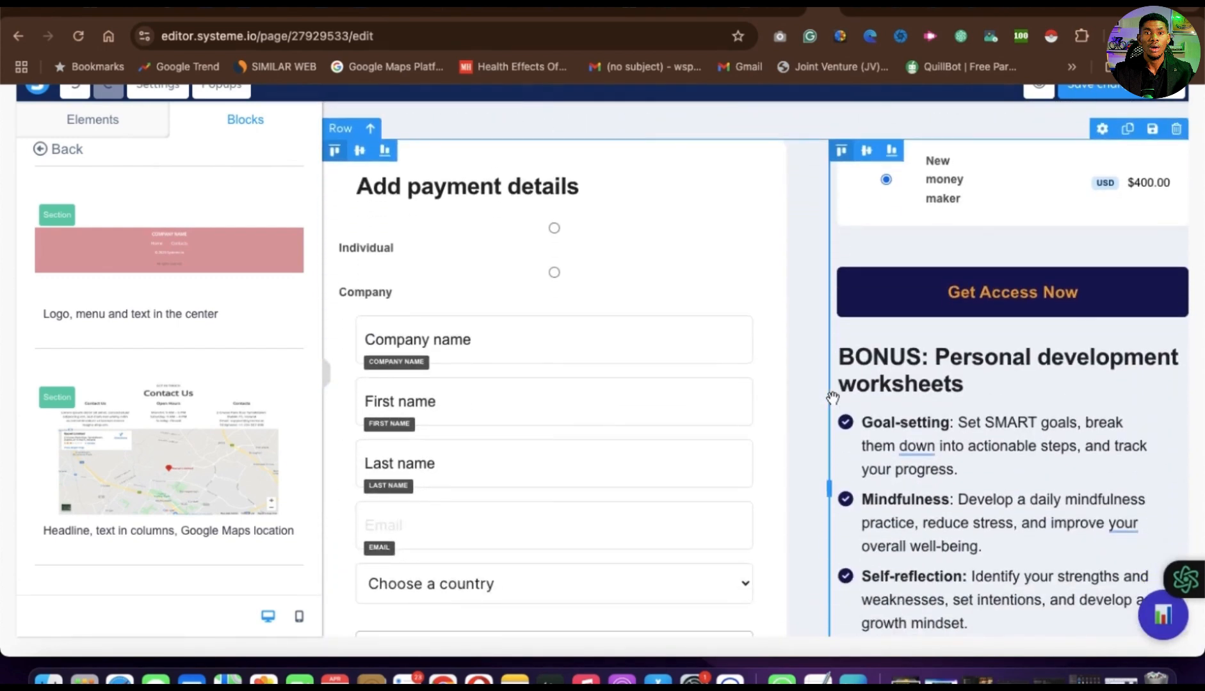
scroll(833, 398, "down", 10)
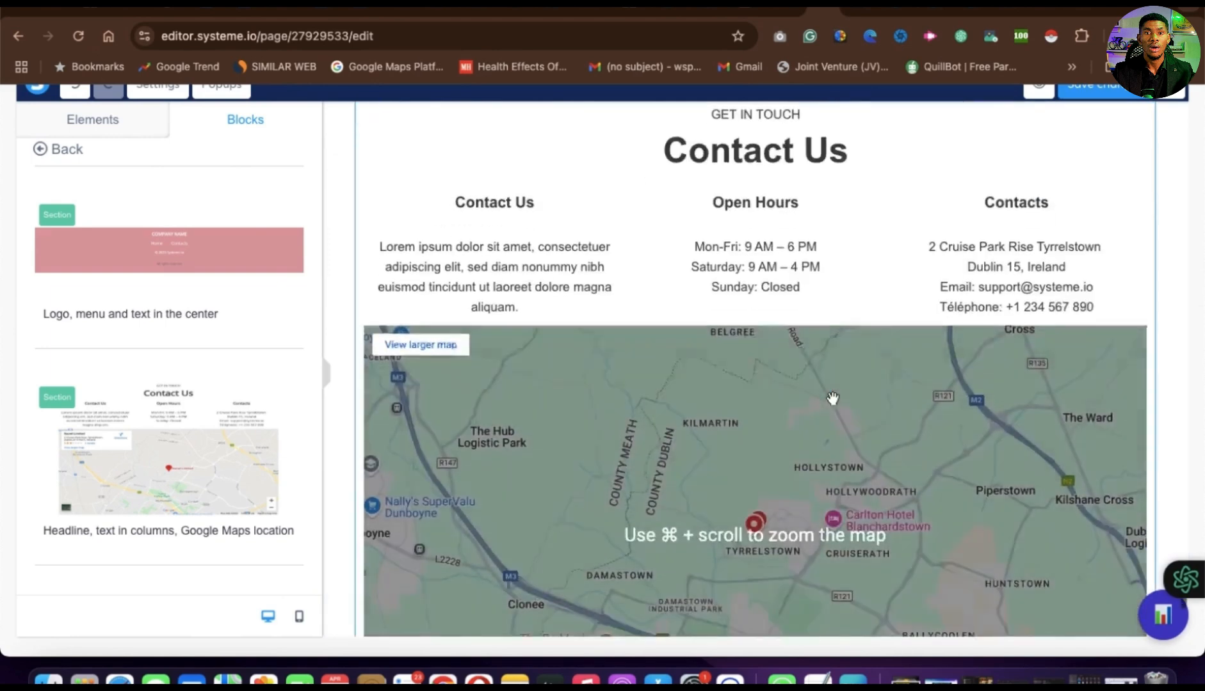
scroll(833, 398, "down", 1)
scroll(832, 398, "up", 4)
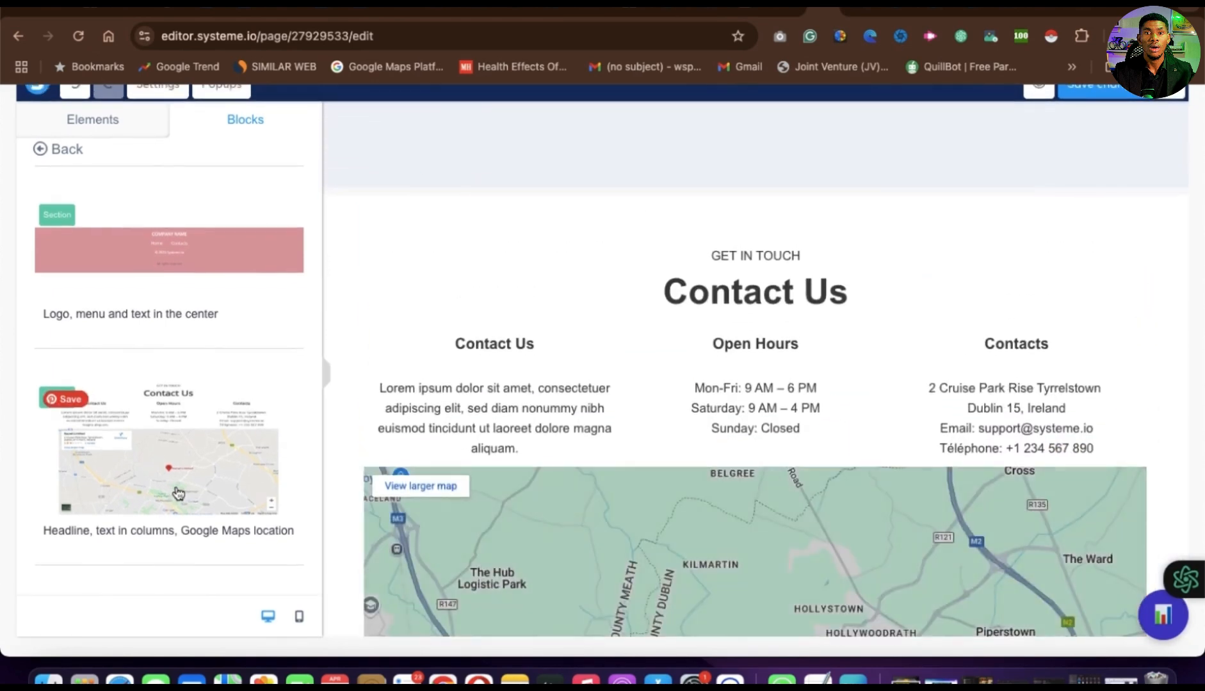
scroll(174, 473, "up", 6)
scroll(170, 458, "up", 3)
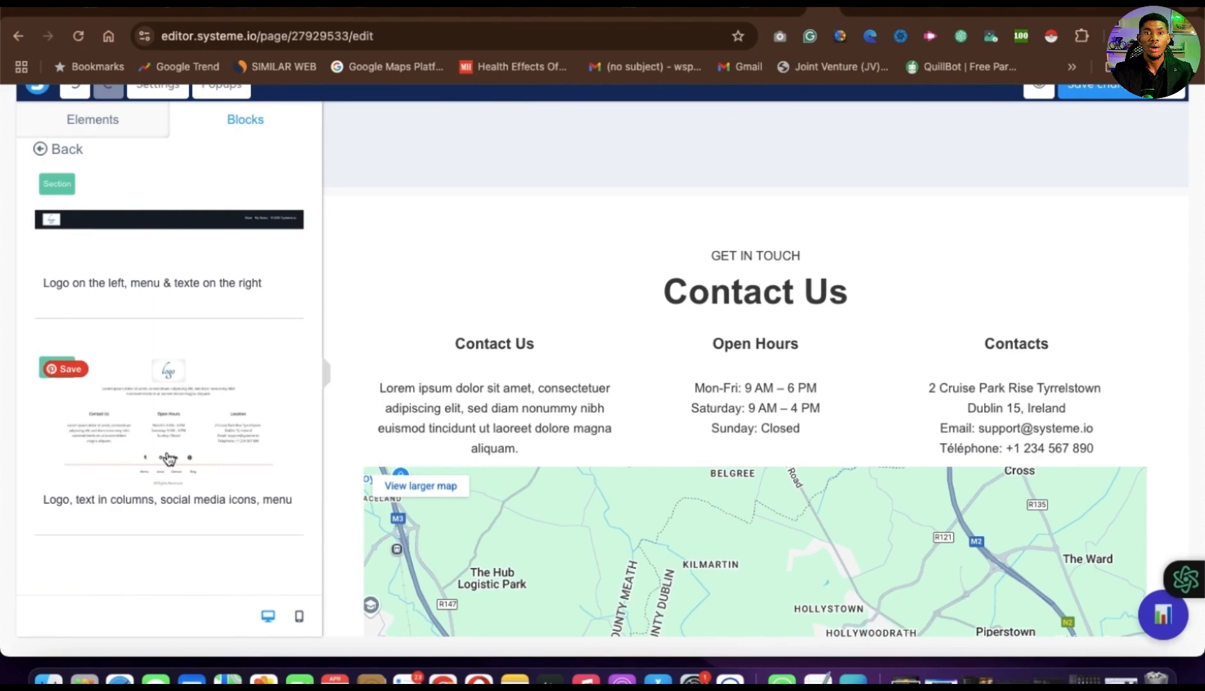
Insert the team presentation block "Round images (with name and title)" between the checkout section and the Contact Us footer, and check its placement
left_click(65, 153)
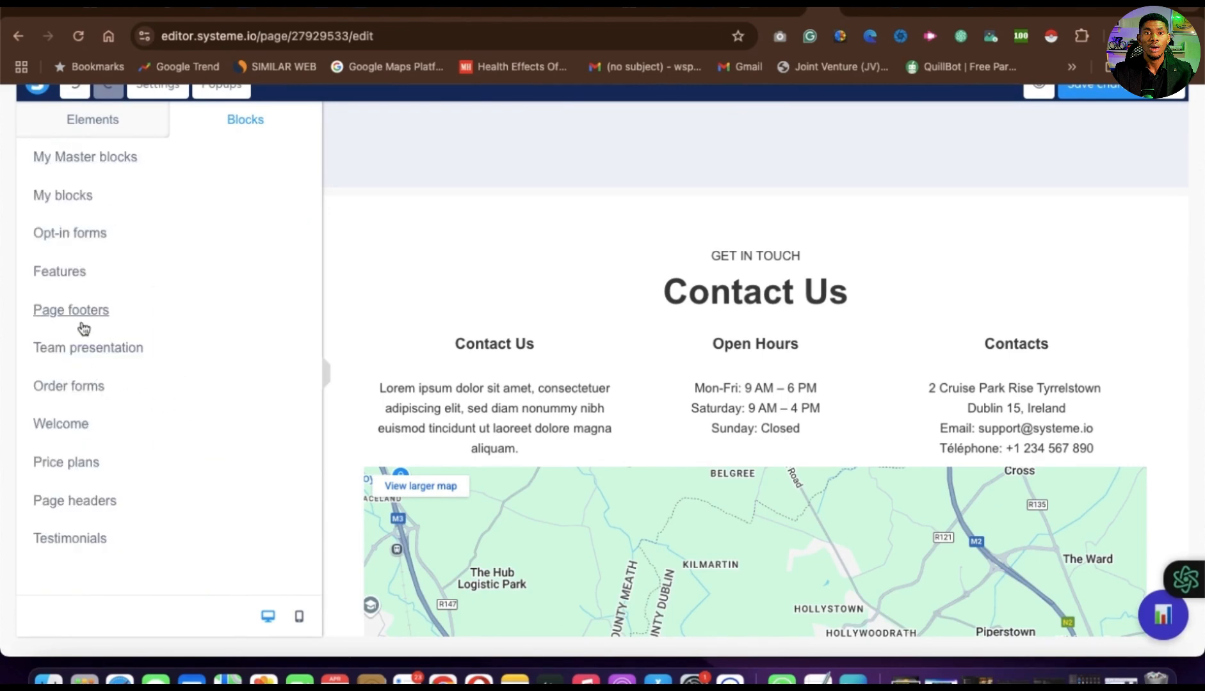
left_click(86, 349)
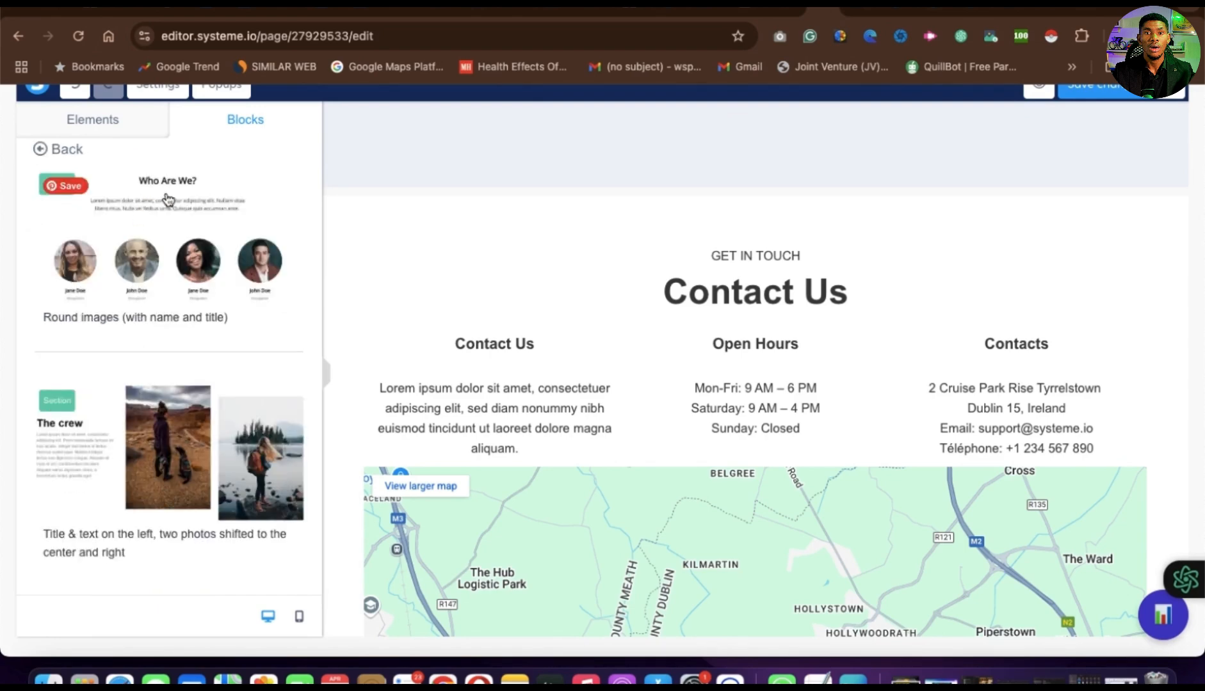
left_click_drag(168, 200, 804, 195)
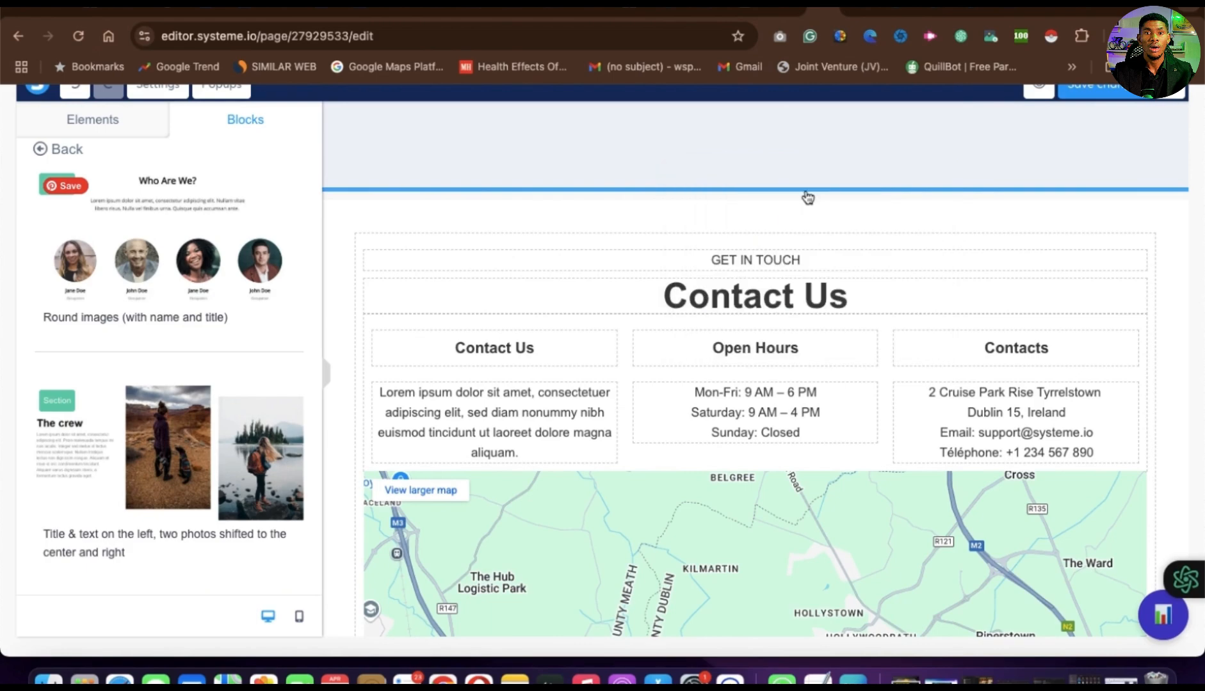
scroll(832, 330, "down", 10)
scroll(831, 328, "up", 10)
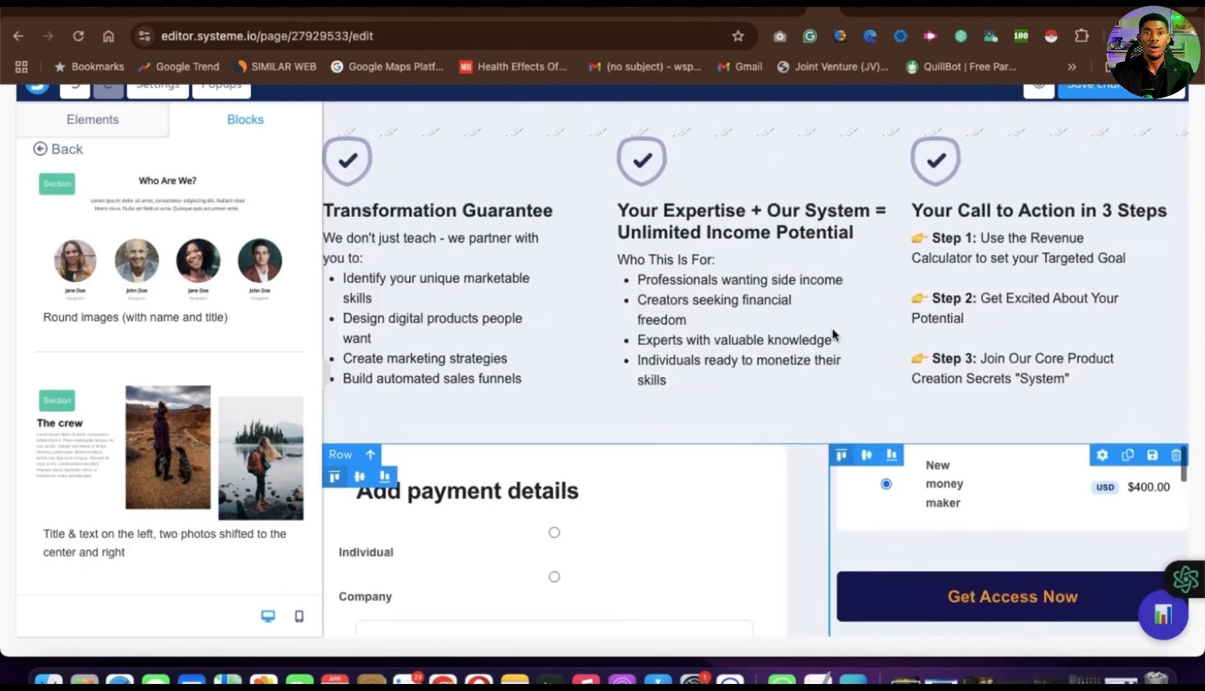
scroll(834, 336, "up", 10)
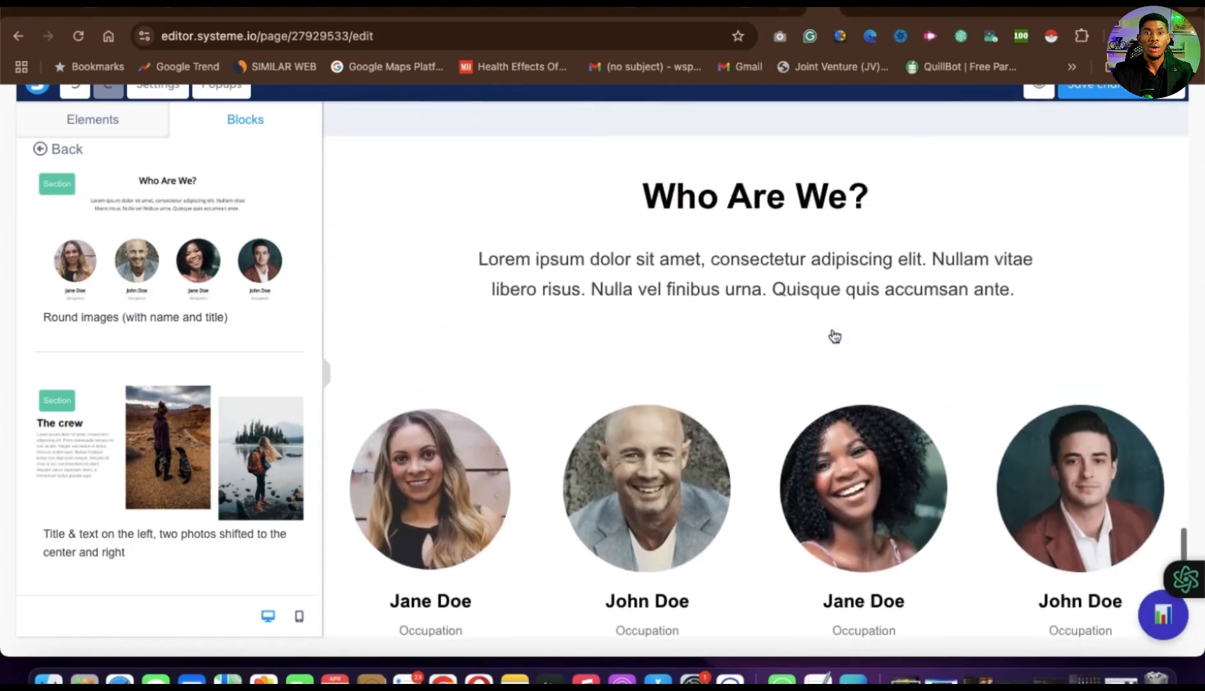
scroll(833, 335, "down", 20)
scroll(832, 337, "up", 20)
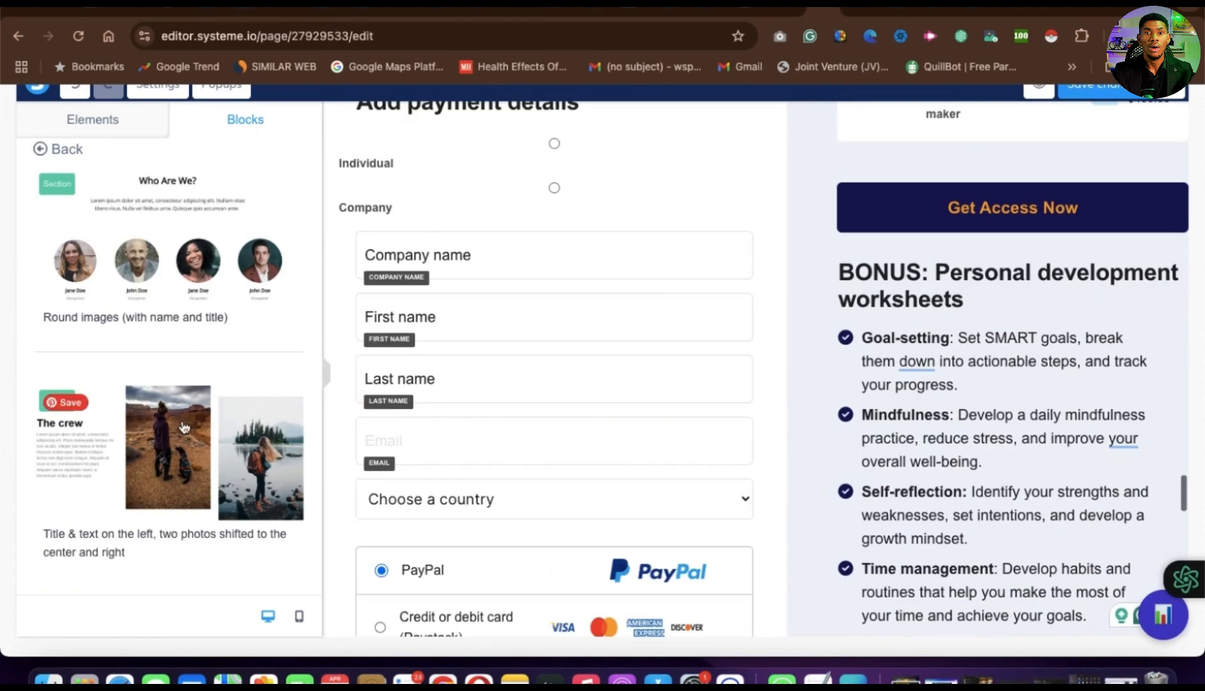
scroll(184, 428, "down", 4)
scroll(160, 525, "up", 4)
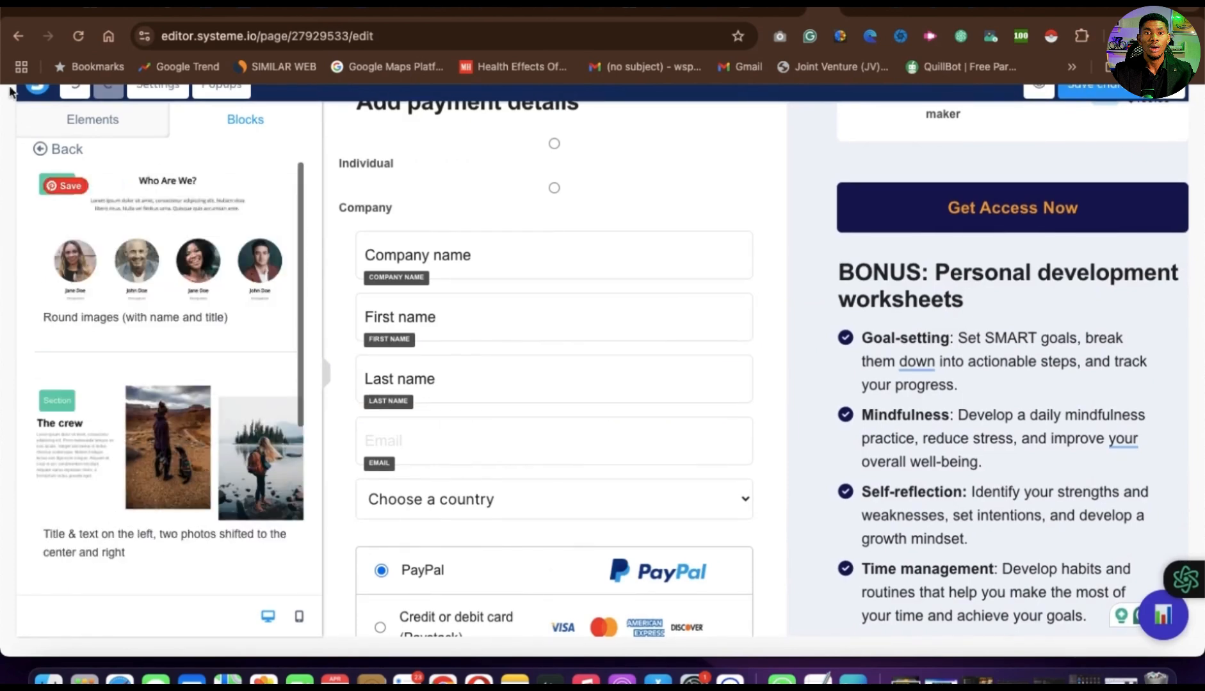
Insert the price plans block "Three card items (name, price, details and colorful button)" between the Testimonials and "Try Core Product Creation Secrets" sections
left_click(38, 150)
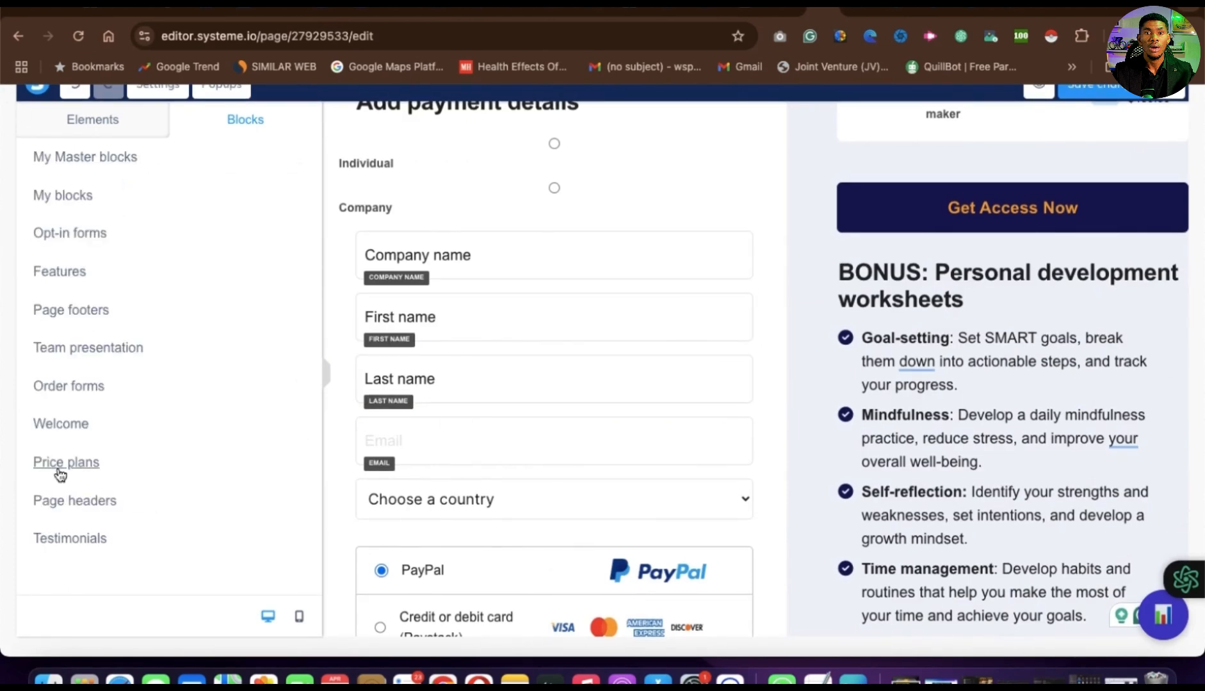
left_click(64, 463)
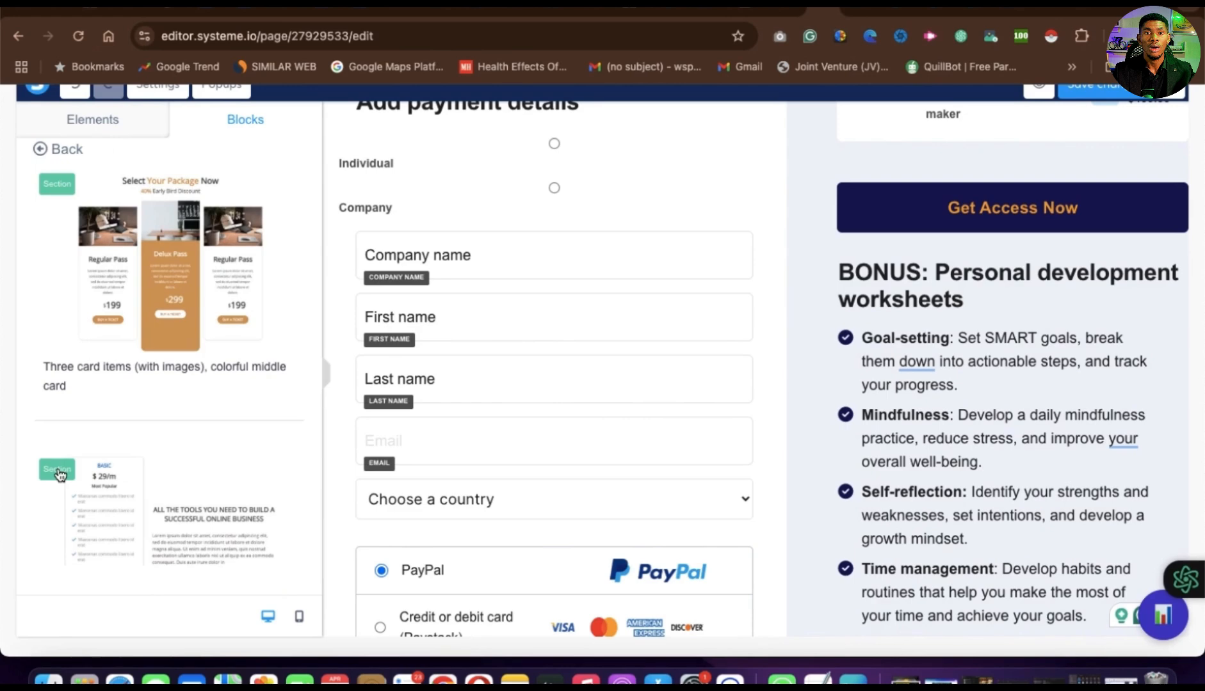
scroll(179, 223, "up", 1)
scroll(147, 454, "down", 5)
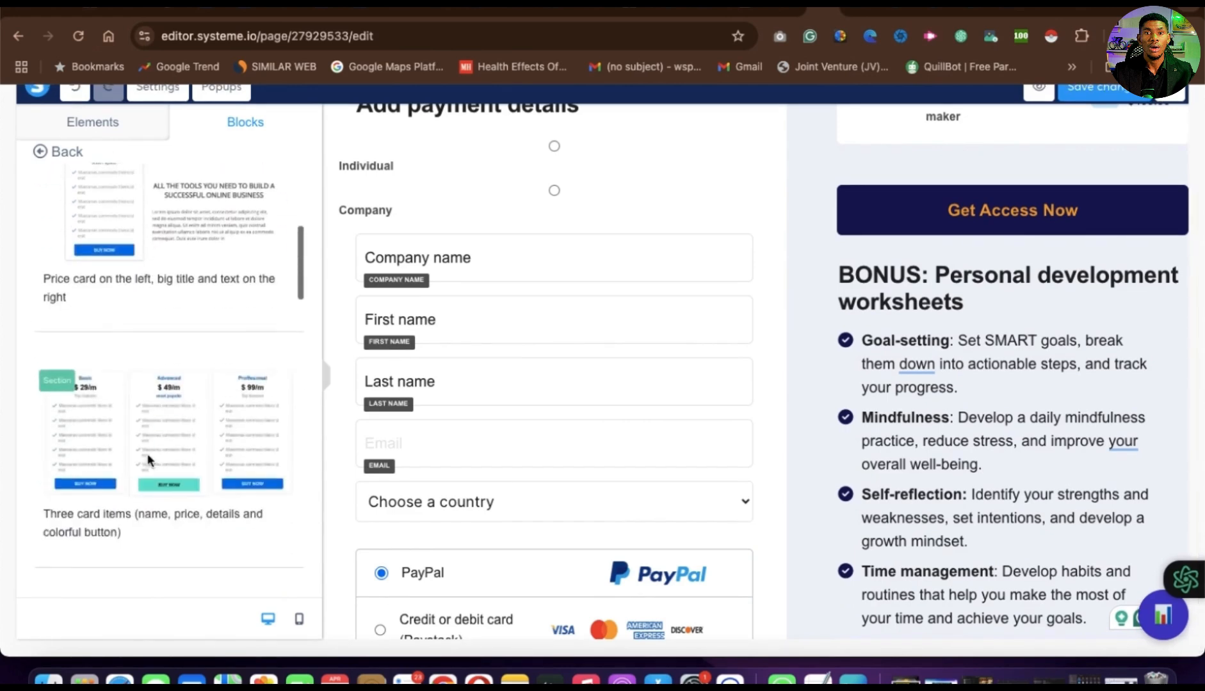
scroll(150, 448, "up", 1)
scroll(728, 293, "up", 7)
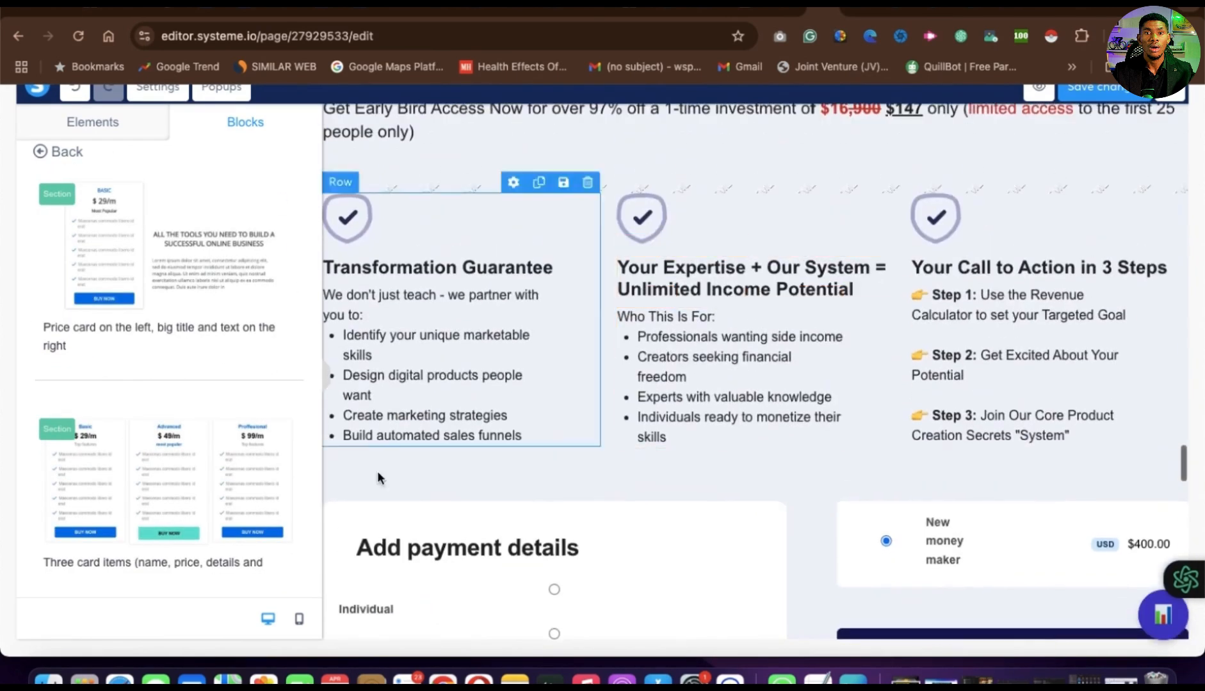
scroll(762, 524, "up", 10)
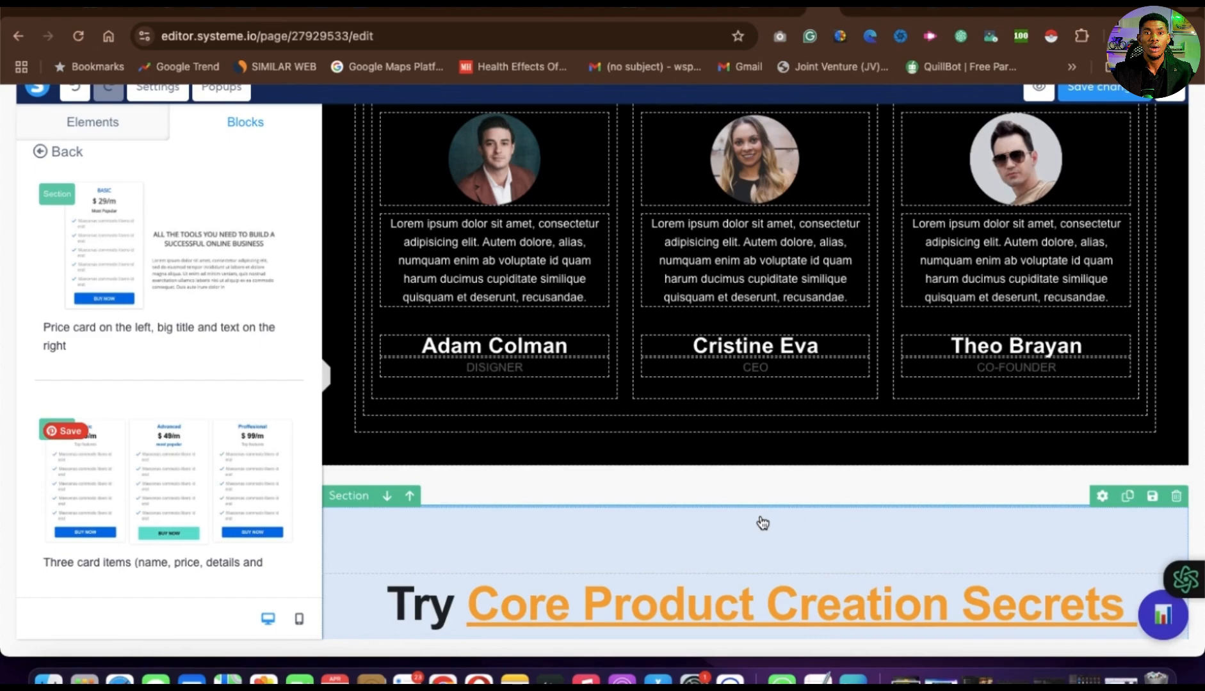
scroll(763, 524, "up", 8)
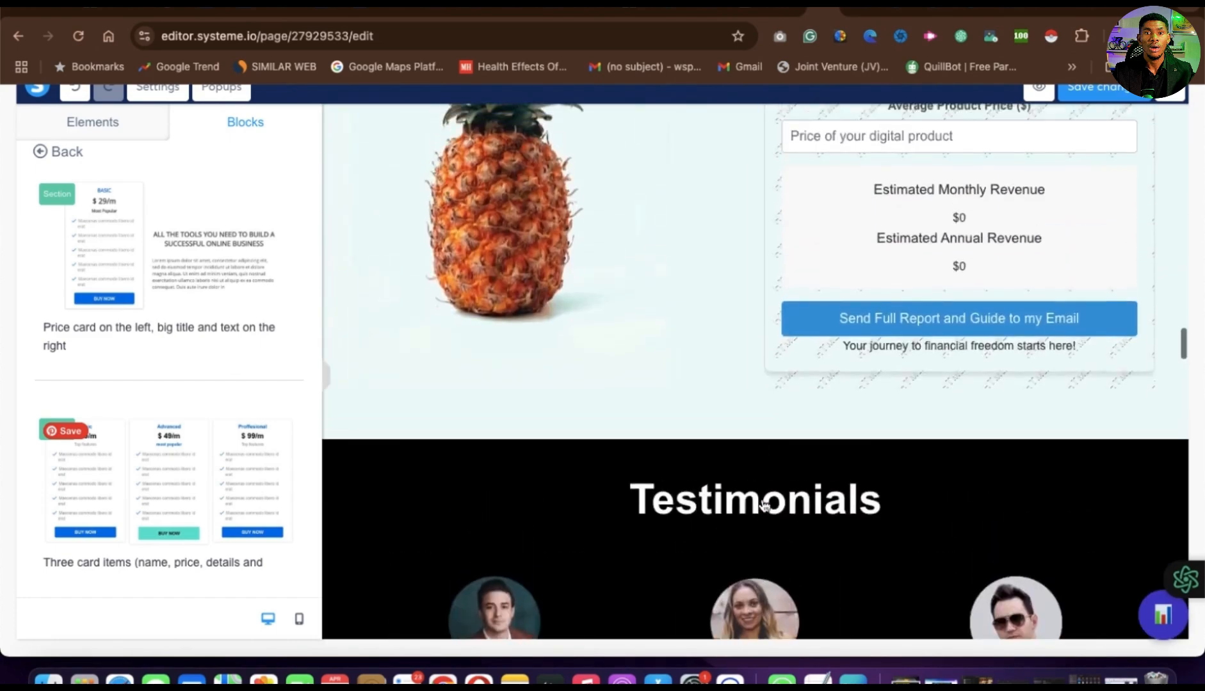
scroll(734, 524, "down", 12)
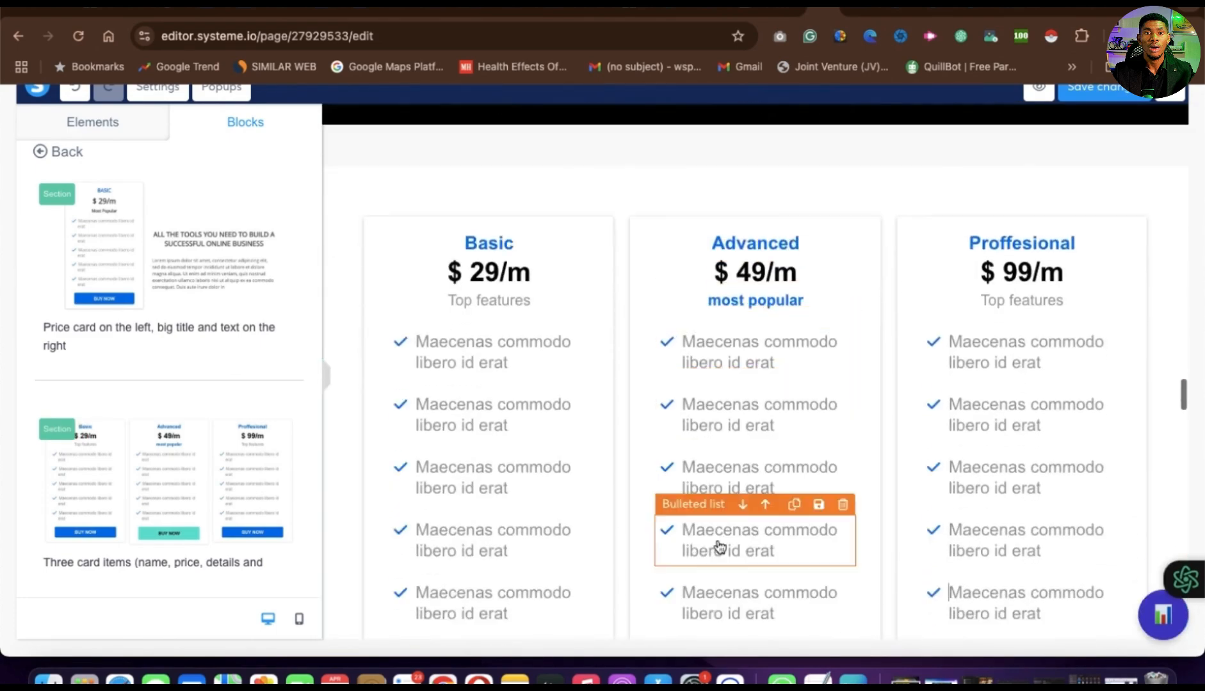
scroll(720, 546, "down", 3)
scroll(721, 549, "up", 1)
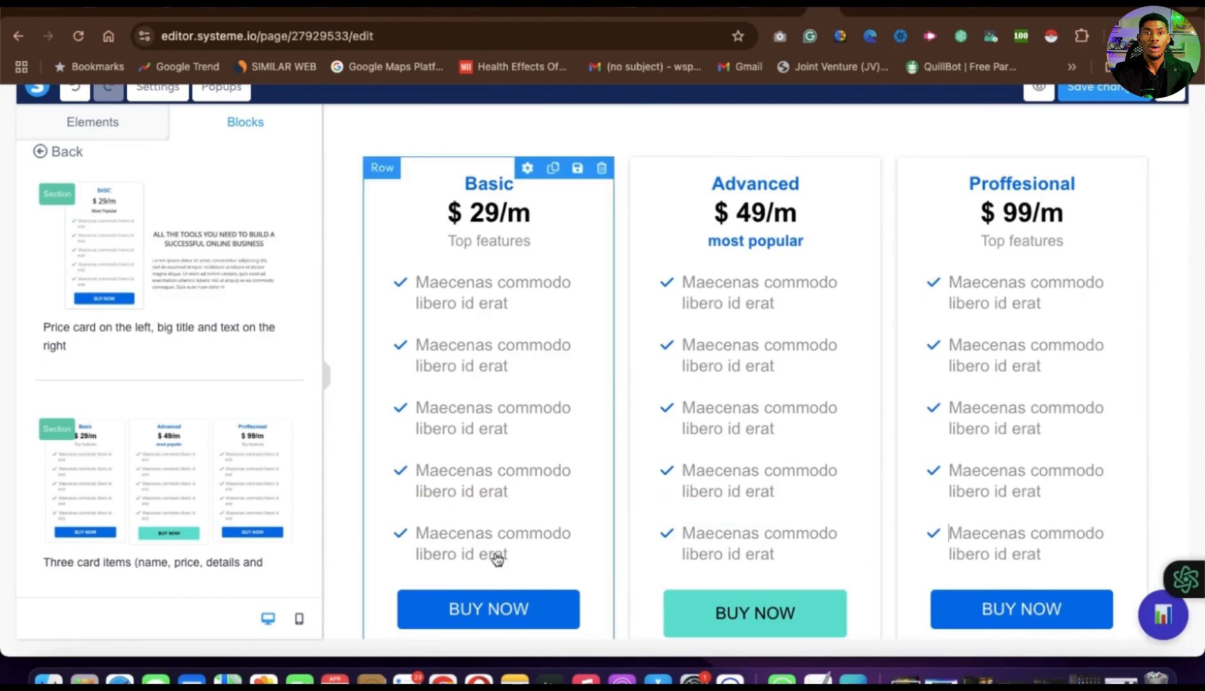
Place the three-card price plans section directly below the checkout section and check its position
scroll(728, 413, "down", 10)
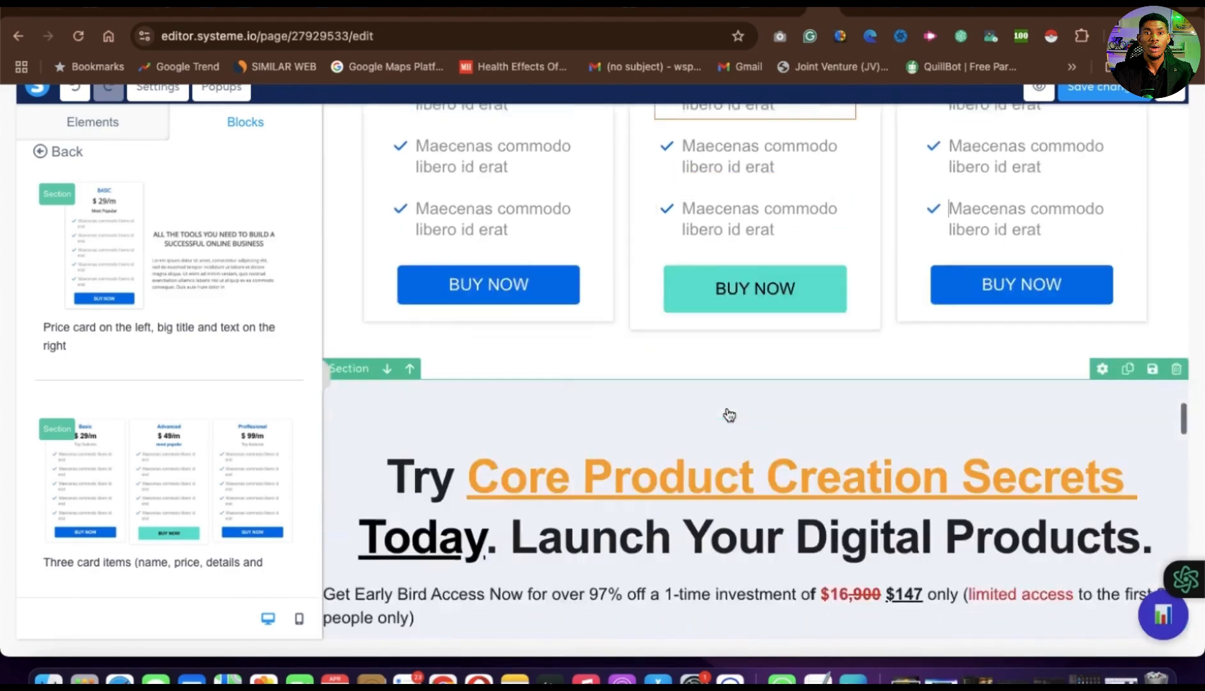
scroll(728, 413, "down", 10)
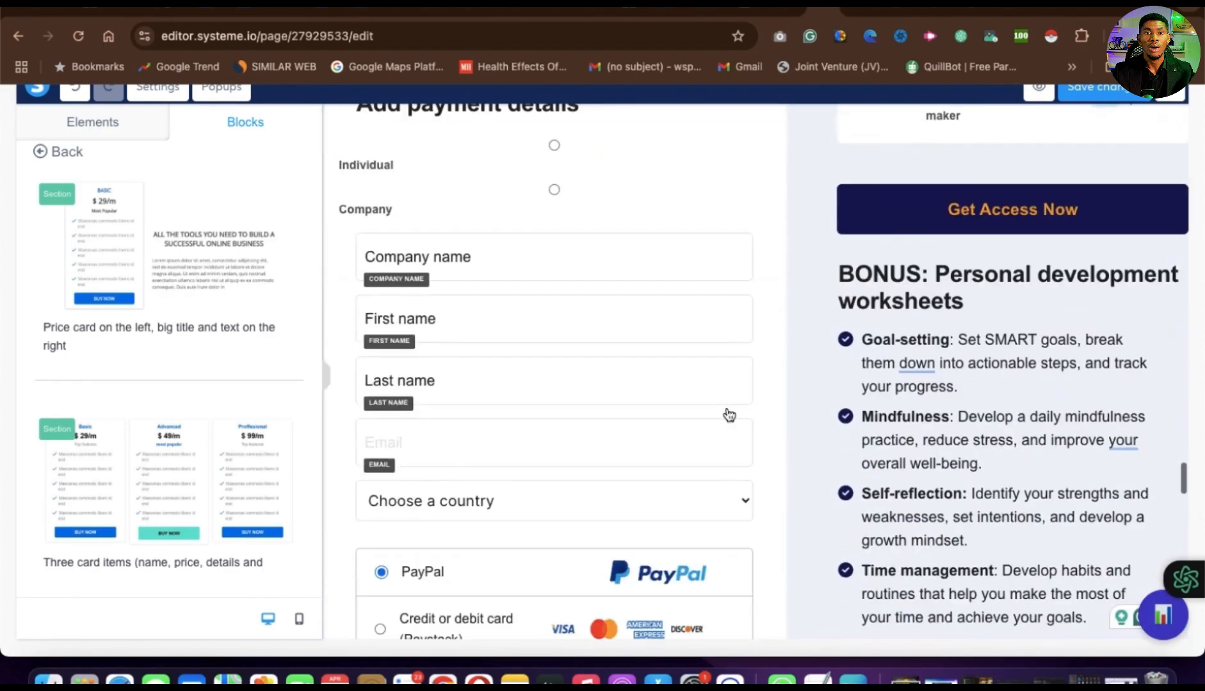
scroll(728, 413, "up", 6)
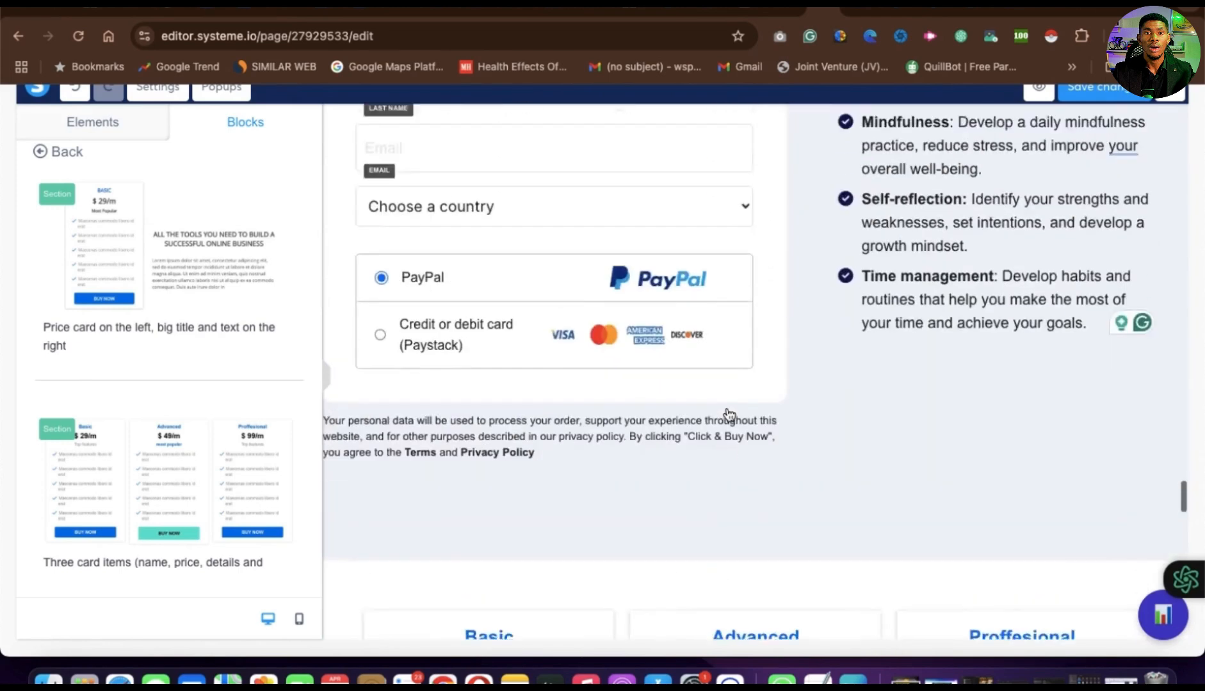
scroll(728, 407, "down", 6)
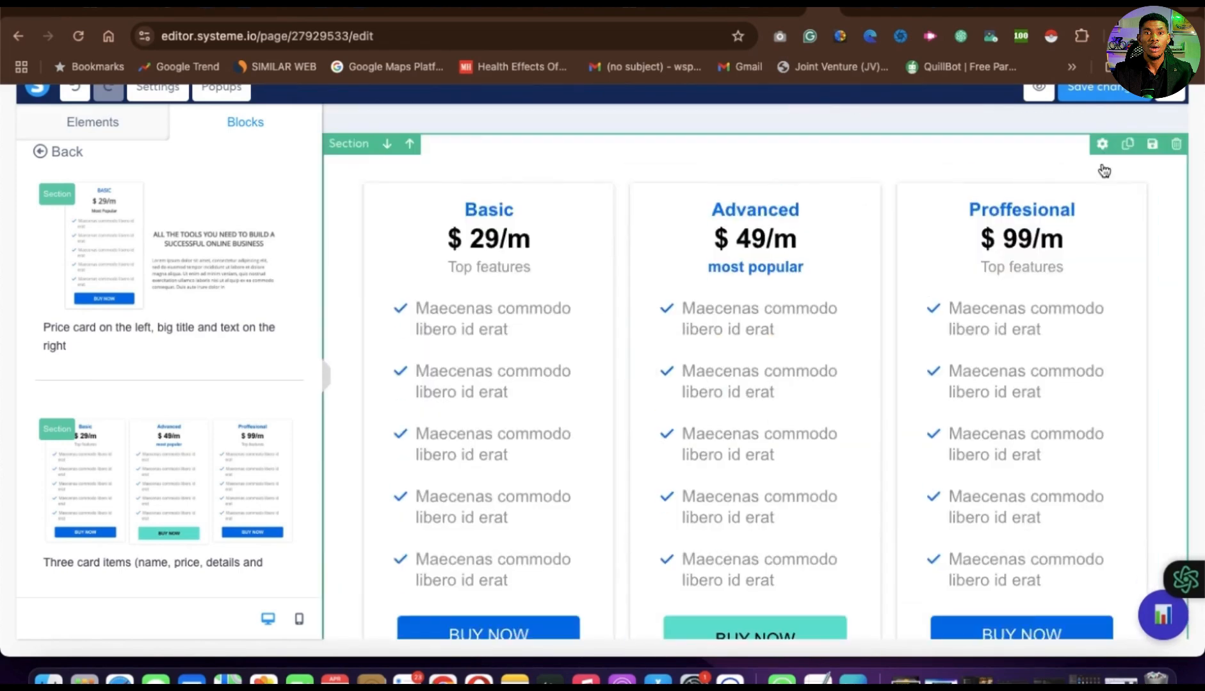
Look through the remaining Price plans blocks, including two-column plans, card lists and highlighted middle cards, and return to the block categories
scroll(193, 452, "down", 10)
scroll(194, 448, "up", 2)
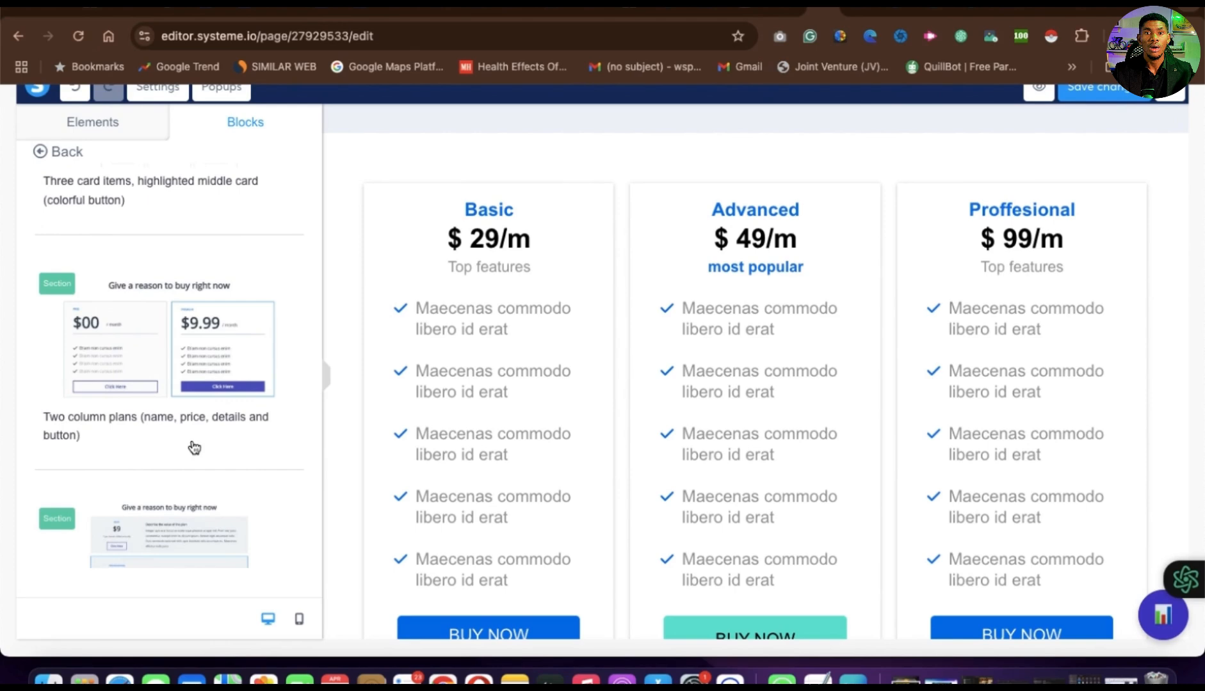
scroll(194, 448, "down", 3)
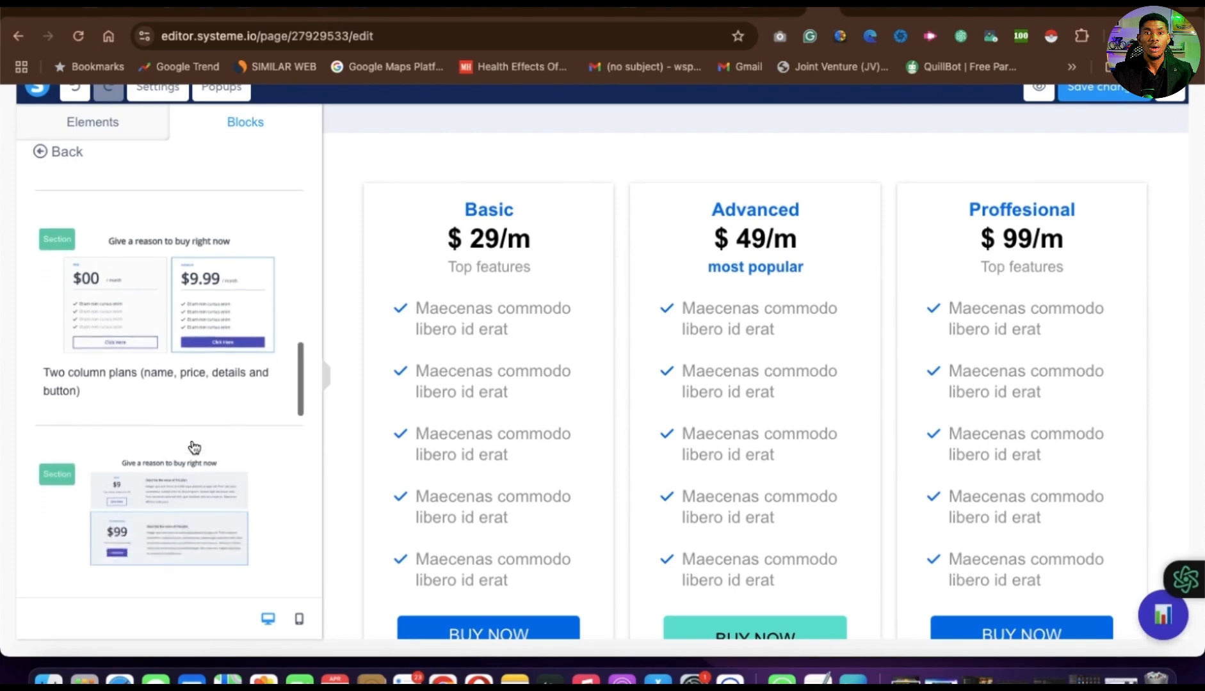
scroll(216, 440, "down", 2)
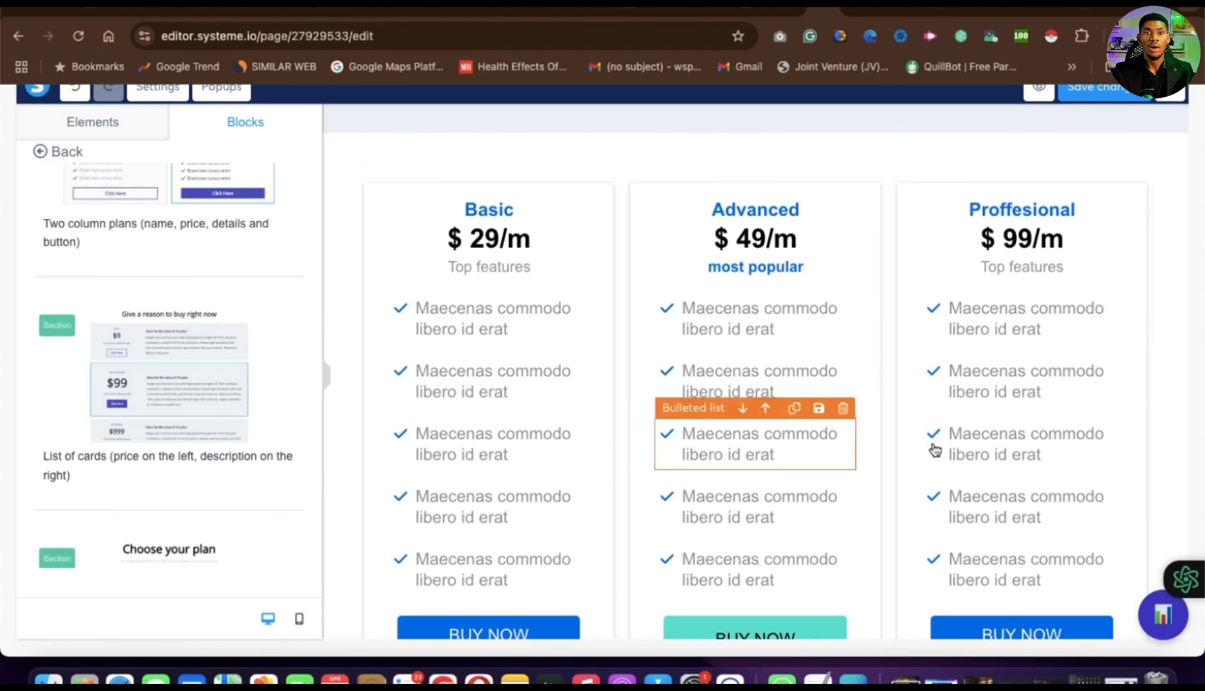
scroll(150, 428, "down", 8)
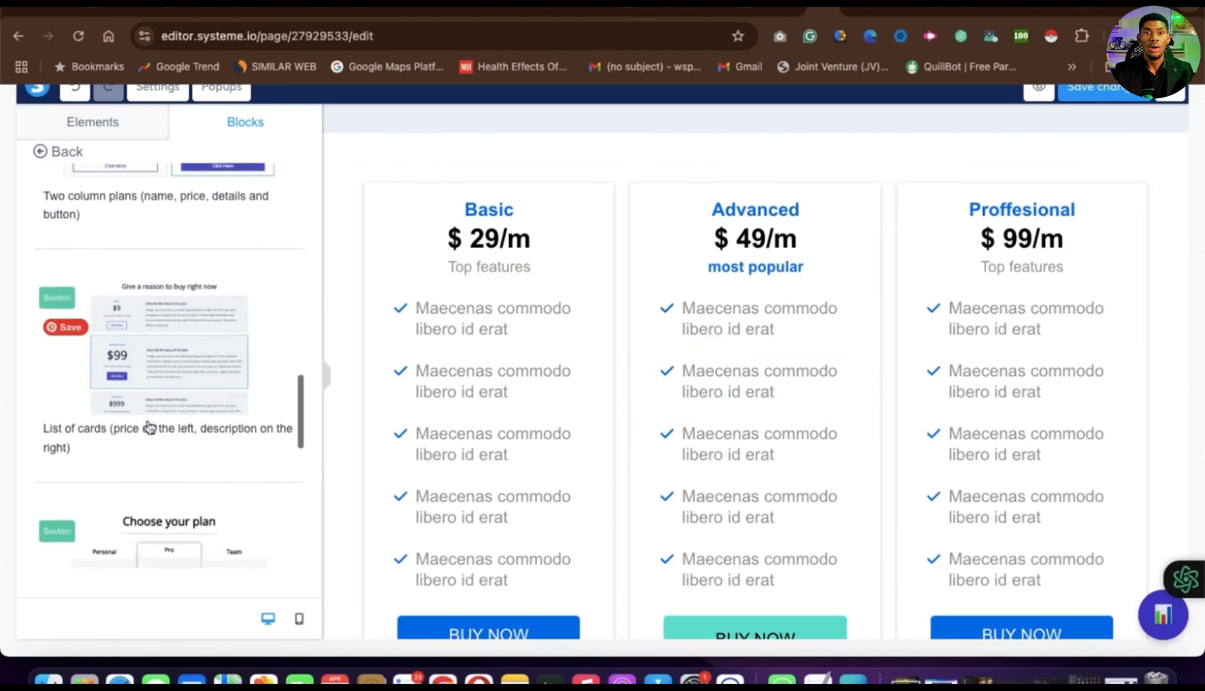
scroll(149, 428, "down", 6)
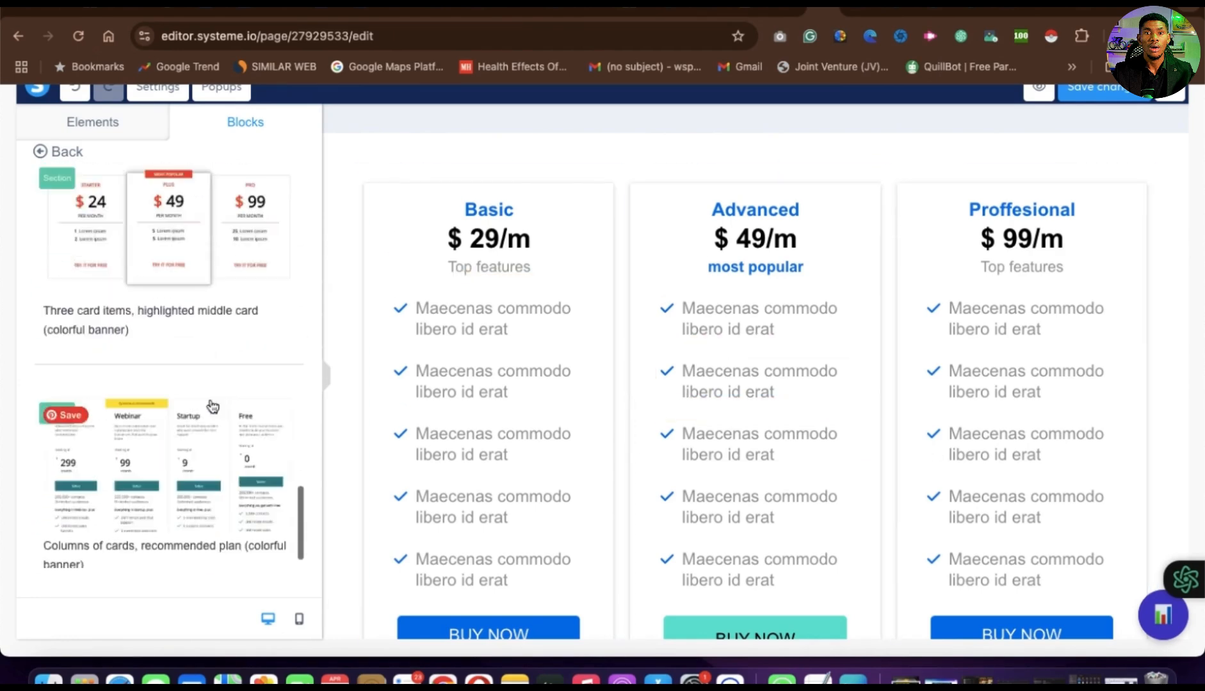
scroll(73, 454, "down", 5)
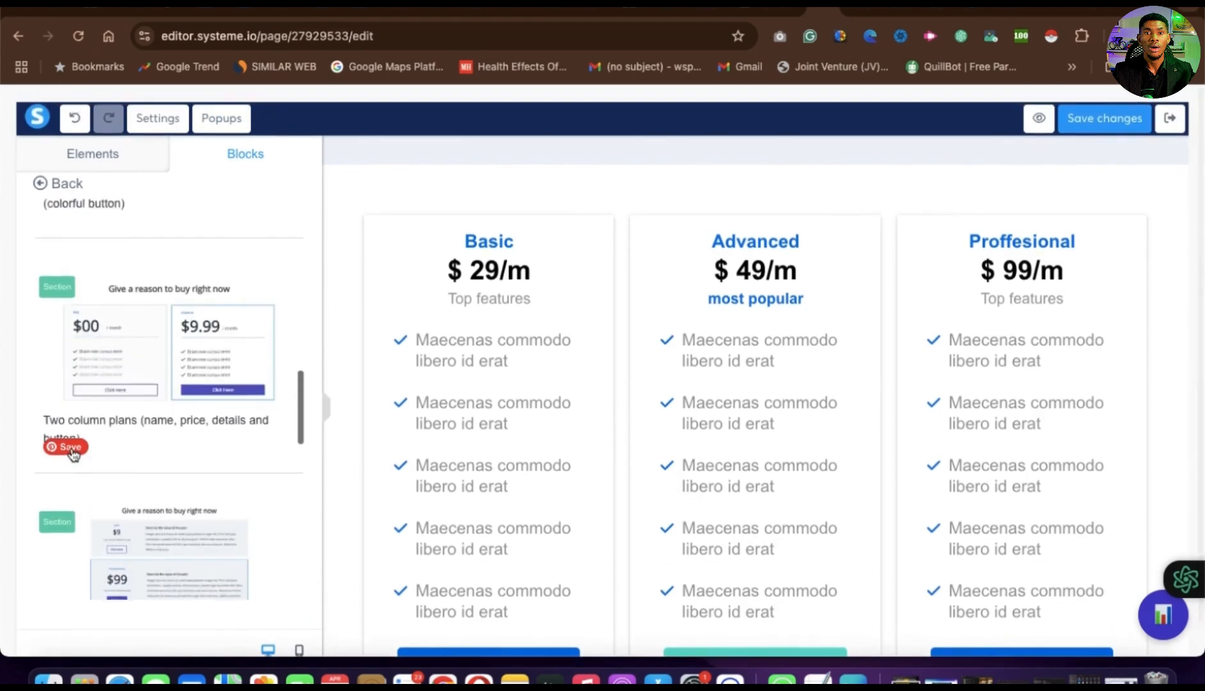
scroll(146, 423, "down", 5)
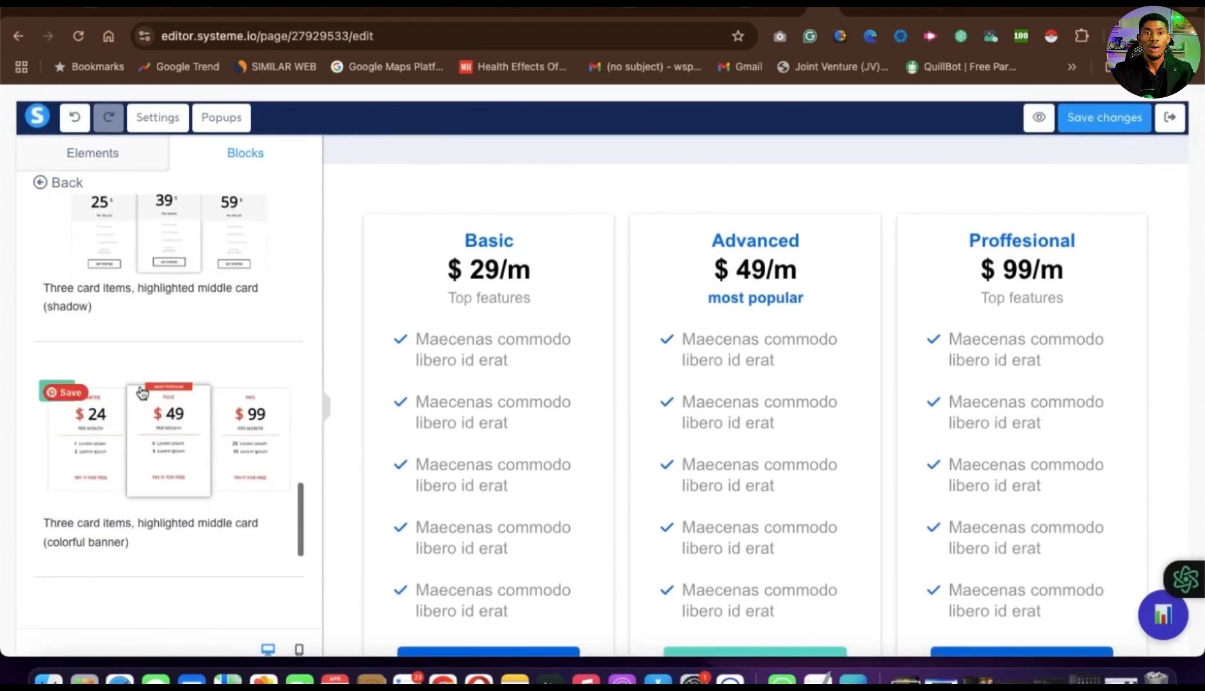
left_click(41, 186)
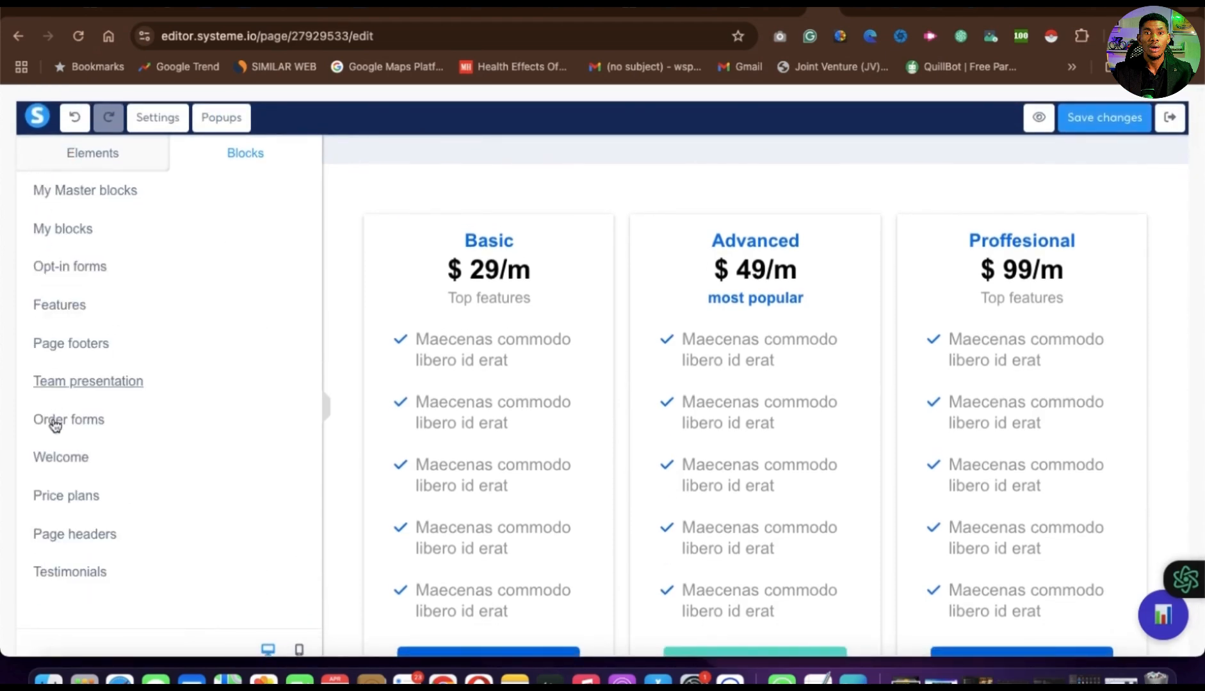
Show the Page headers blocks and review the existing sections from the price plans up to the start of the page
scroll(59, 459, "down", 1)
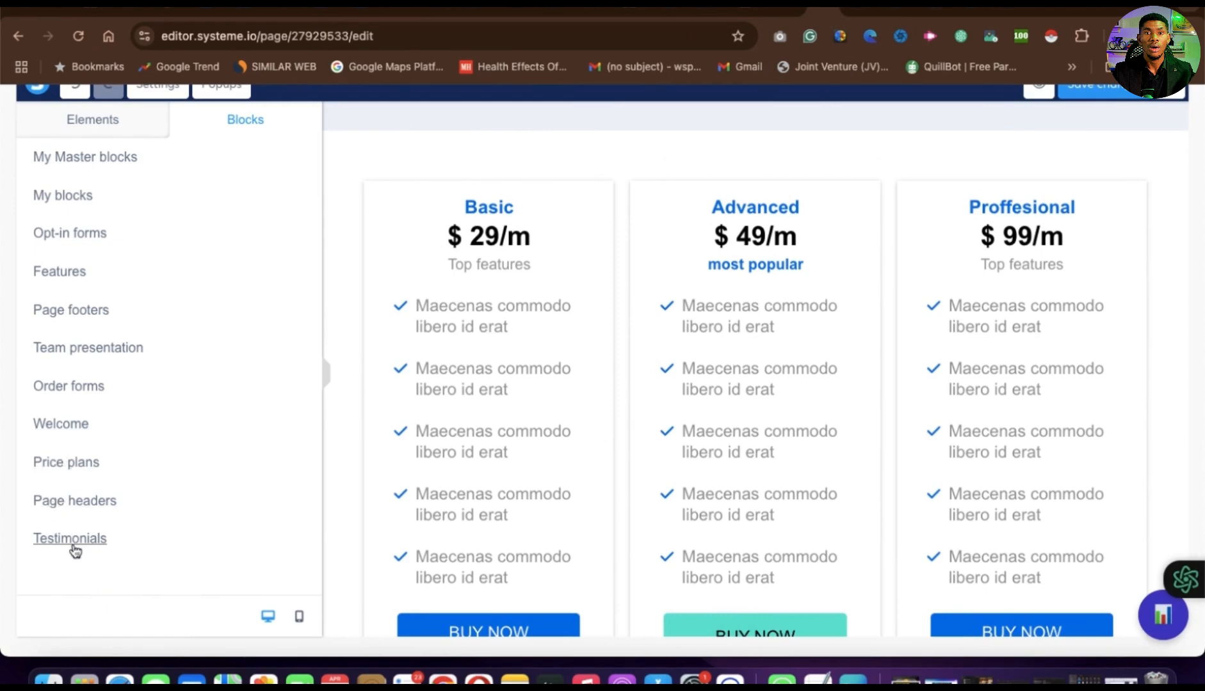
left_click(67, 503)
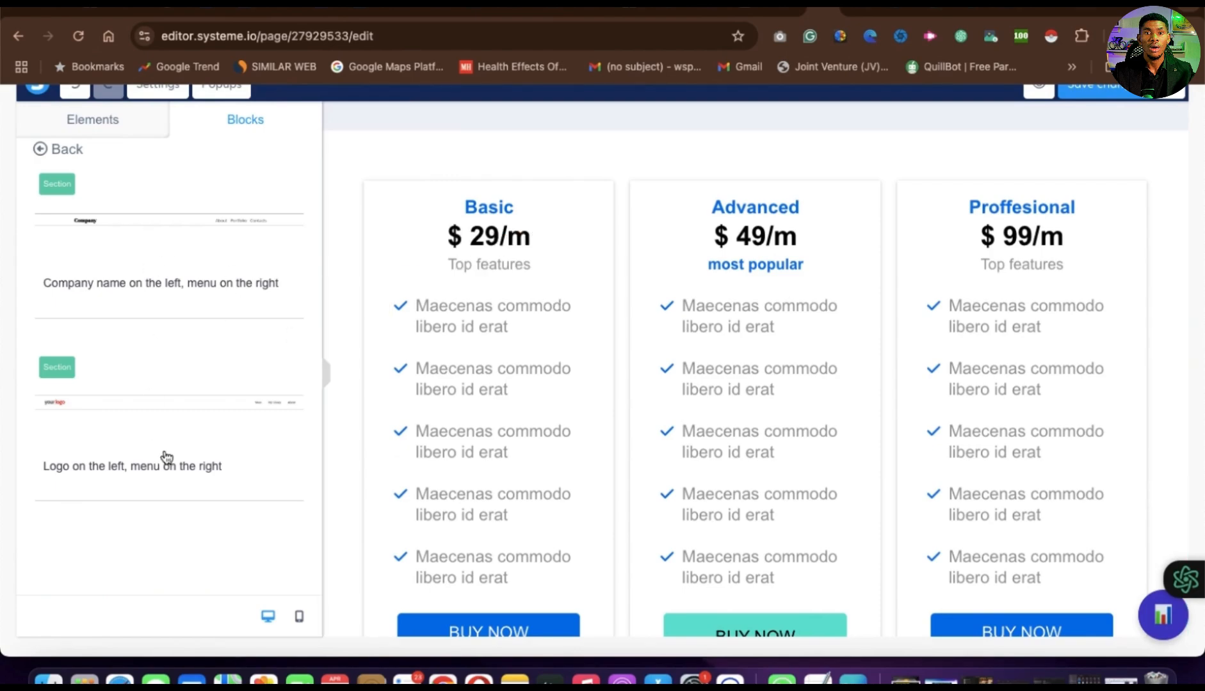
scroll(602, 314, "up", 5)
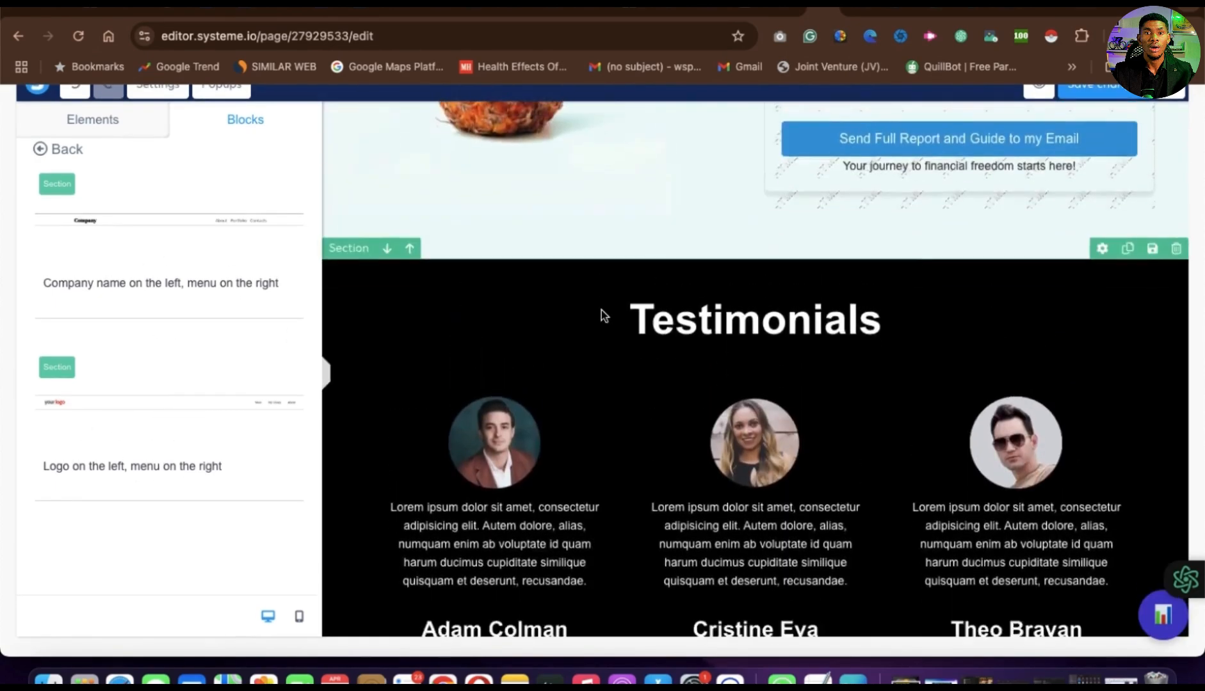
scroll(602, 309, "up", 15)
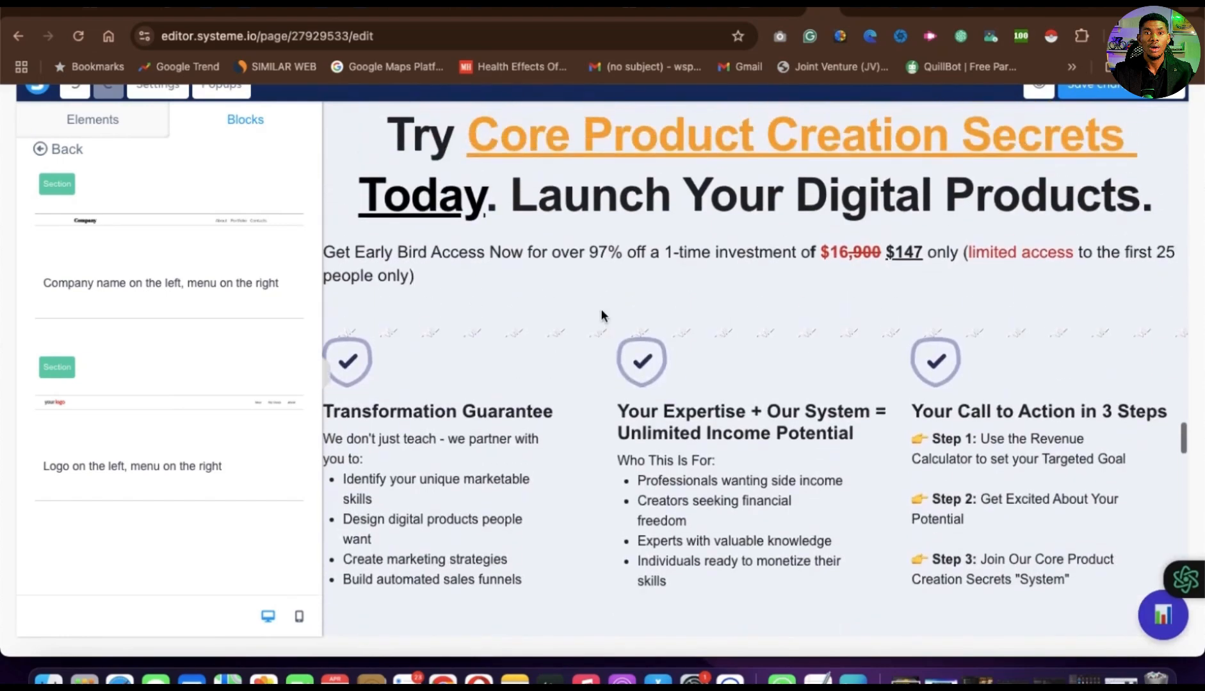
scroll(602, 314, "up", 15)
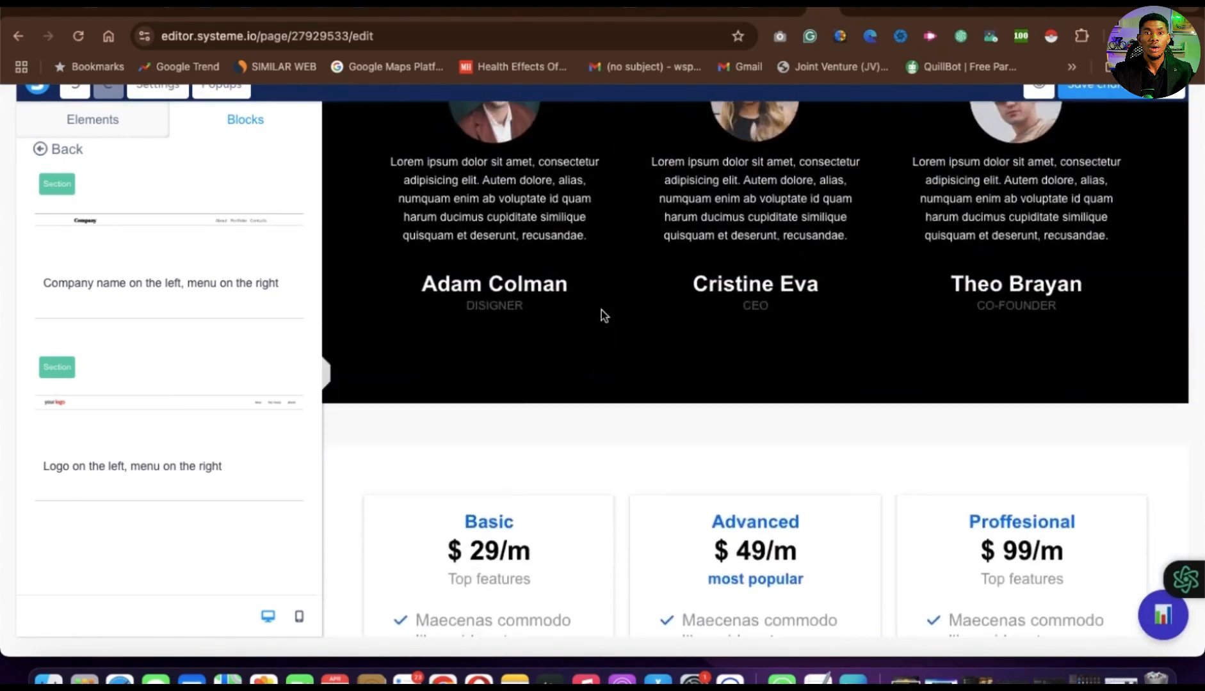
scroll(603, 316, "up", 6)
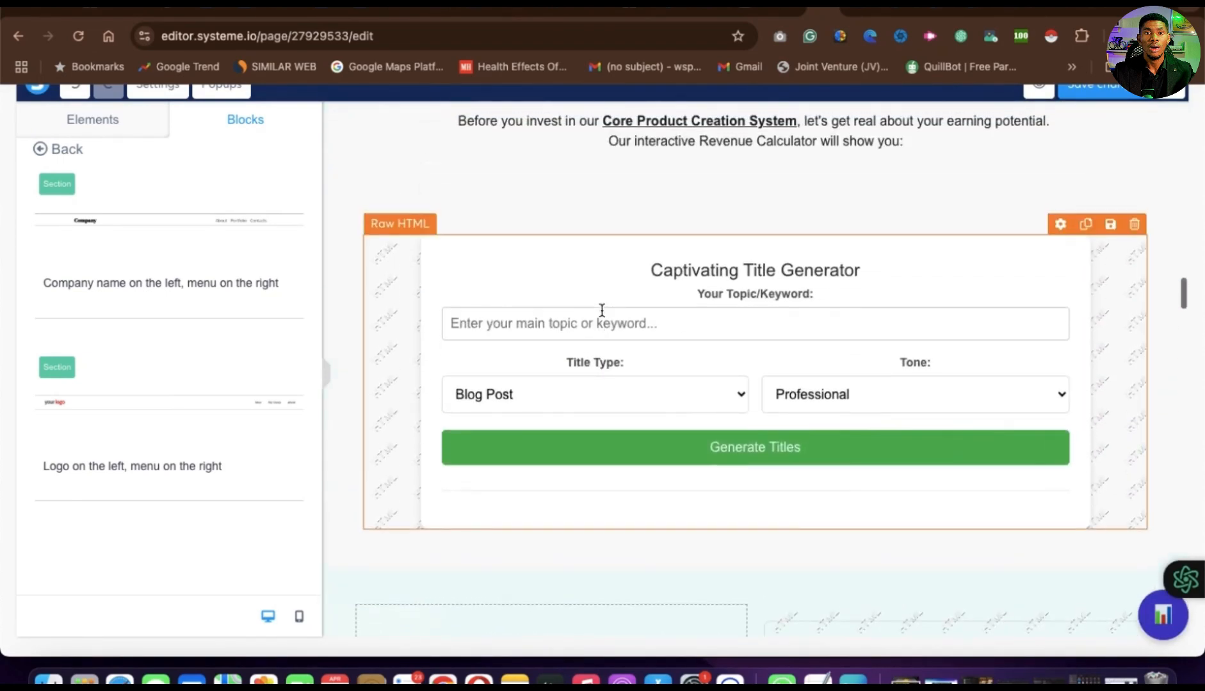
scroll(602, 311, "up", 15)
Examine the Captivating Title Generator and Your Potential Revenue Calculator embedded as Raw HTML elements on the page
scroll(602, 316, "down", 10)
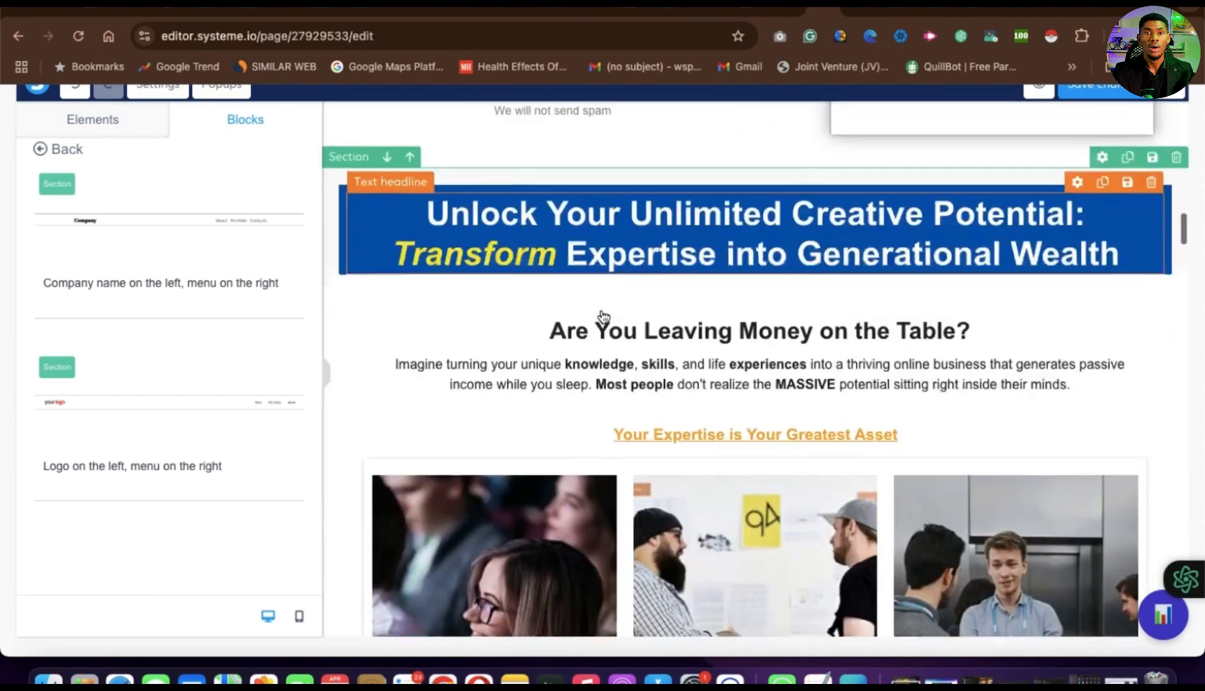
scroll(601, 317, "down", 9)
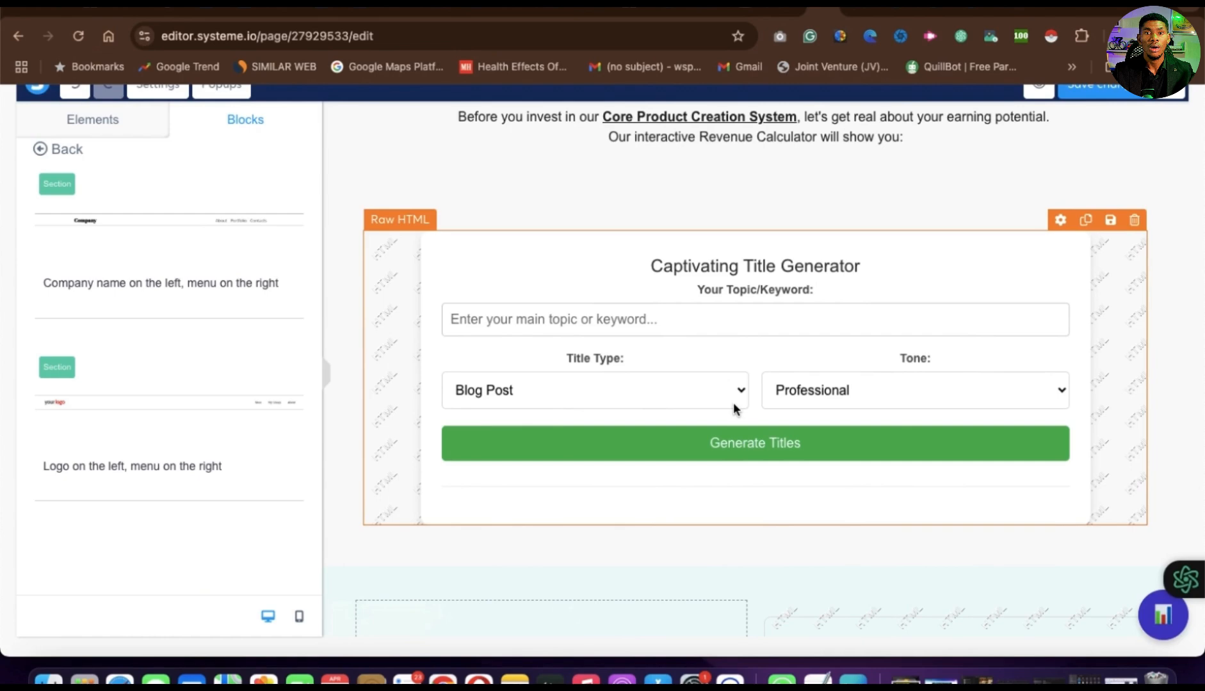
scroll(733, 402, "down", 8)
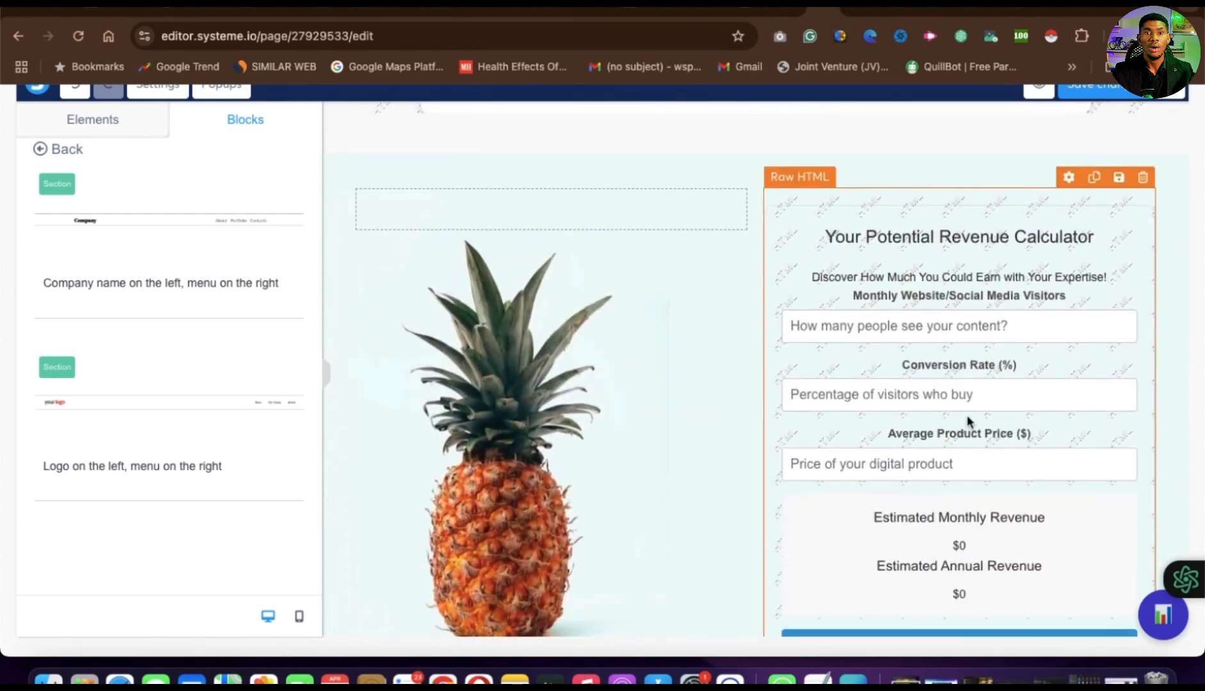
scroll(972, 448, "down", 4)
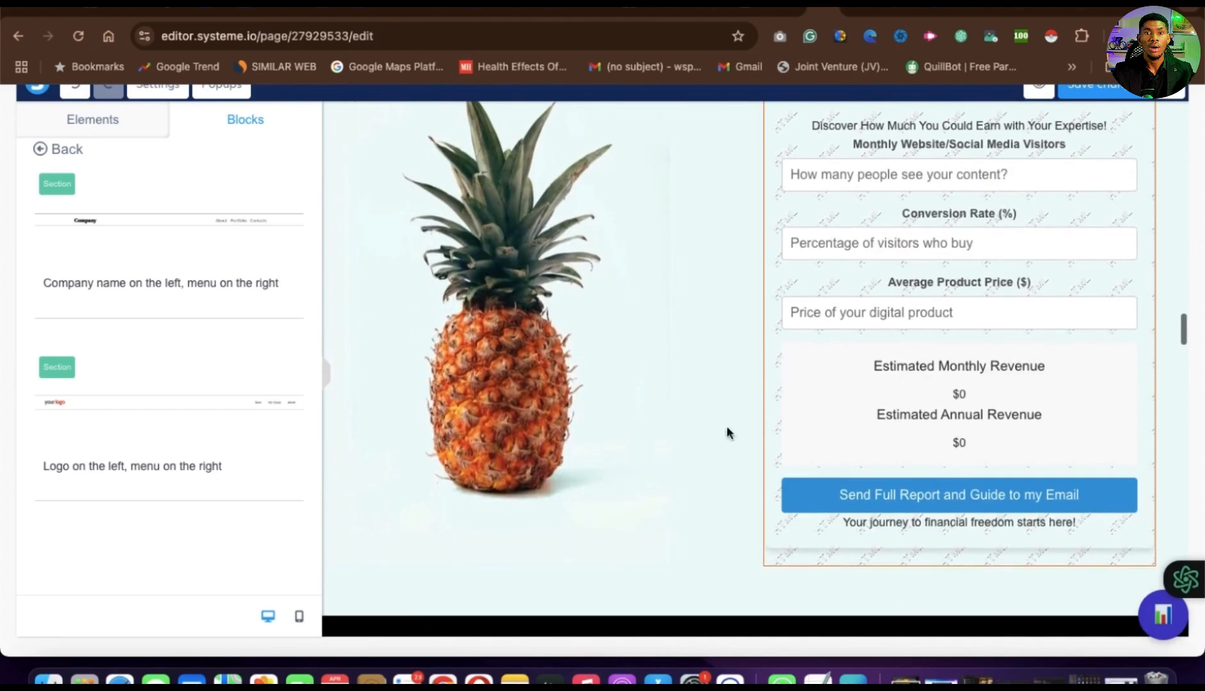
View the page's default typography settings, and locate the Raw HTML element in the Other group of the element library
scroll(224, 224, "up", 1)
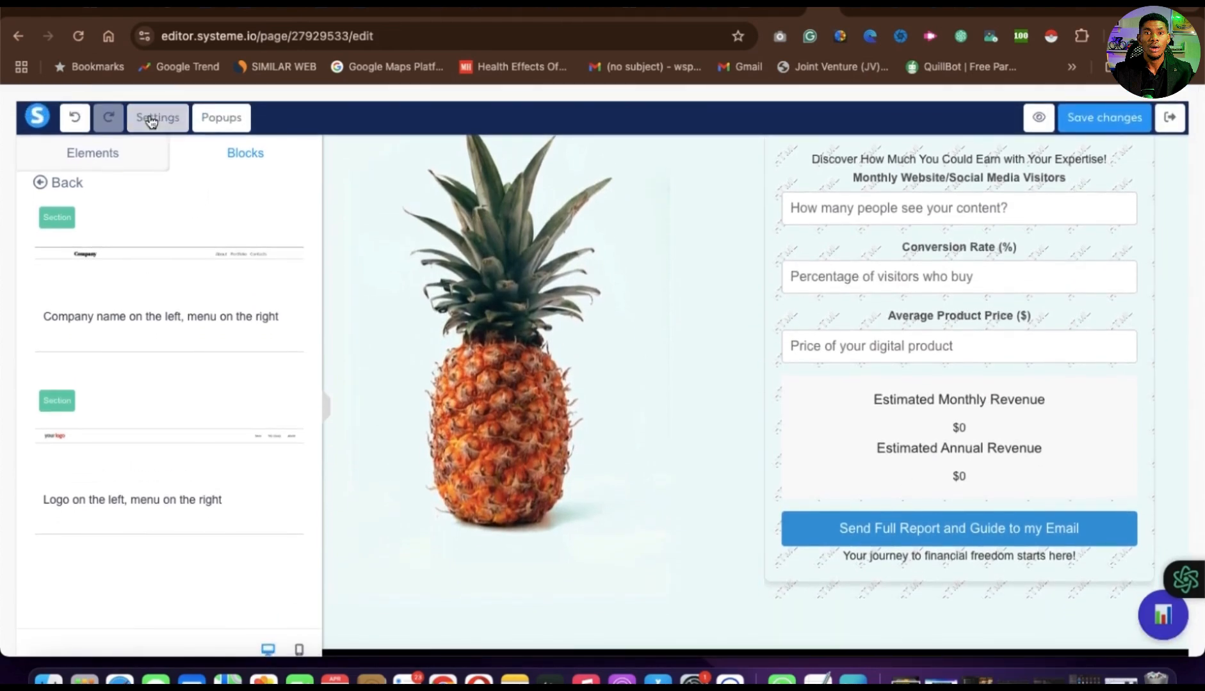
left_click(151, 119)
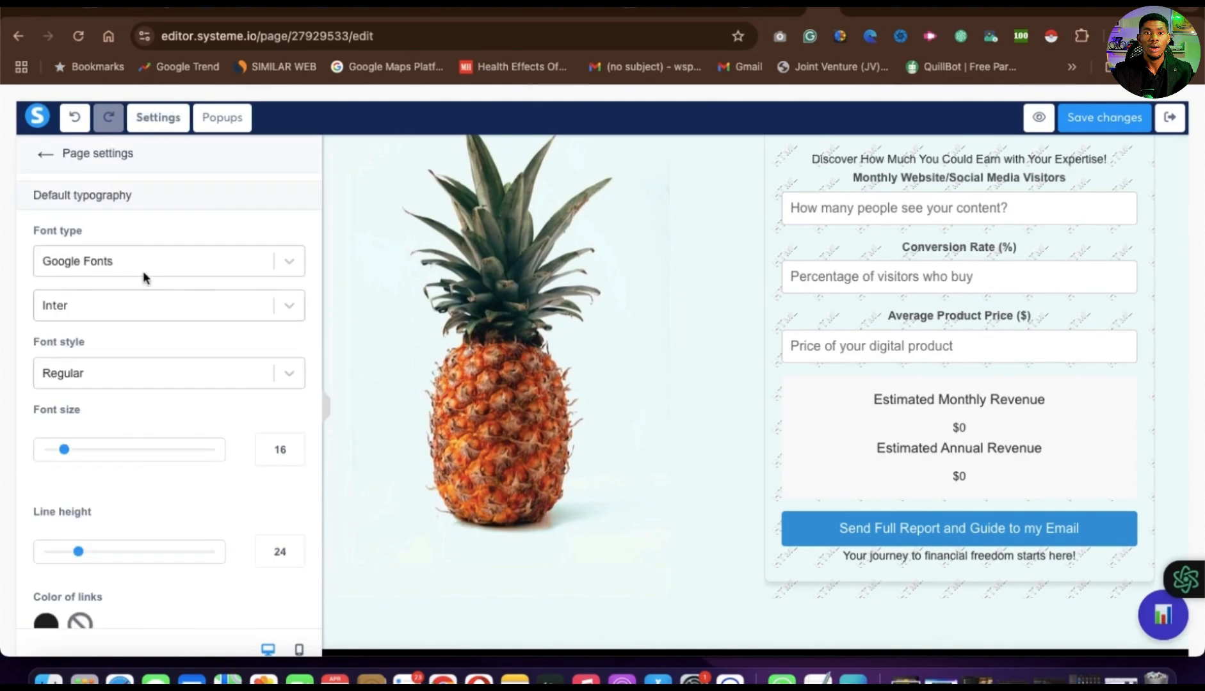
left_click(46, 156)
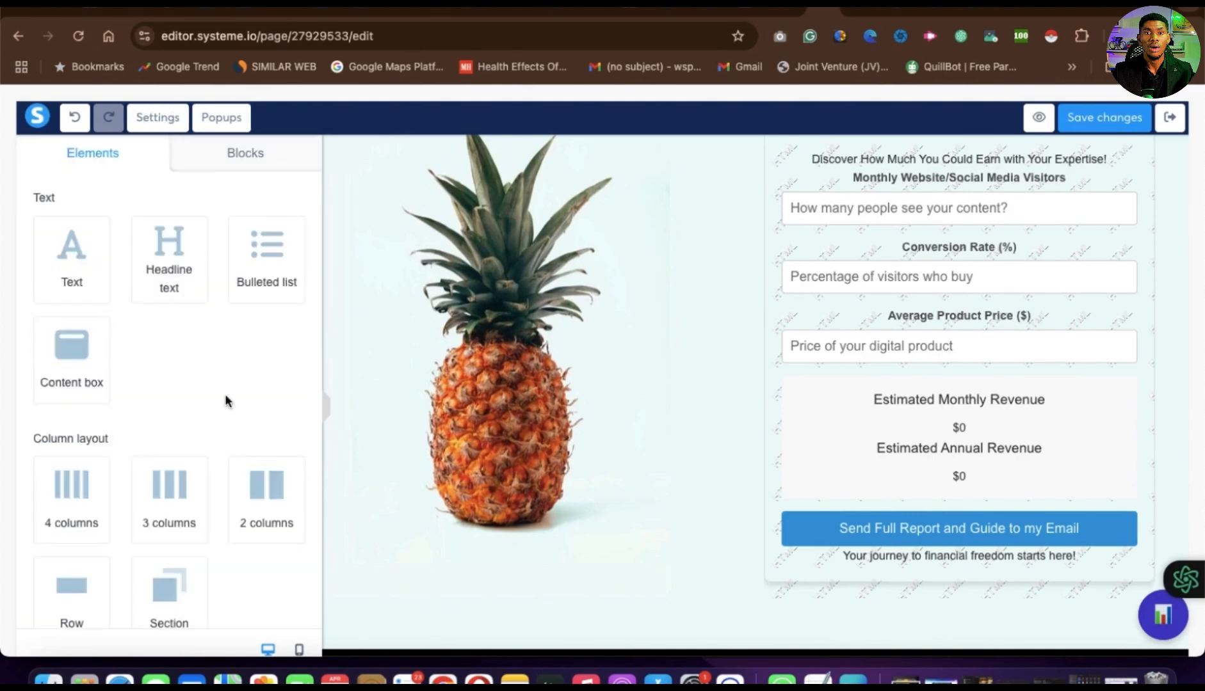
scroll(170, 492, "down", 10)
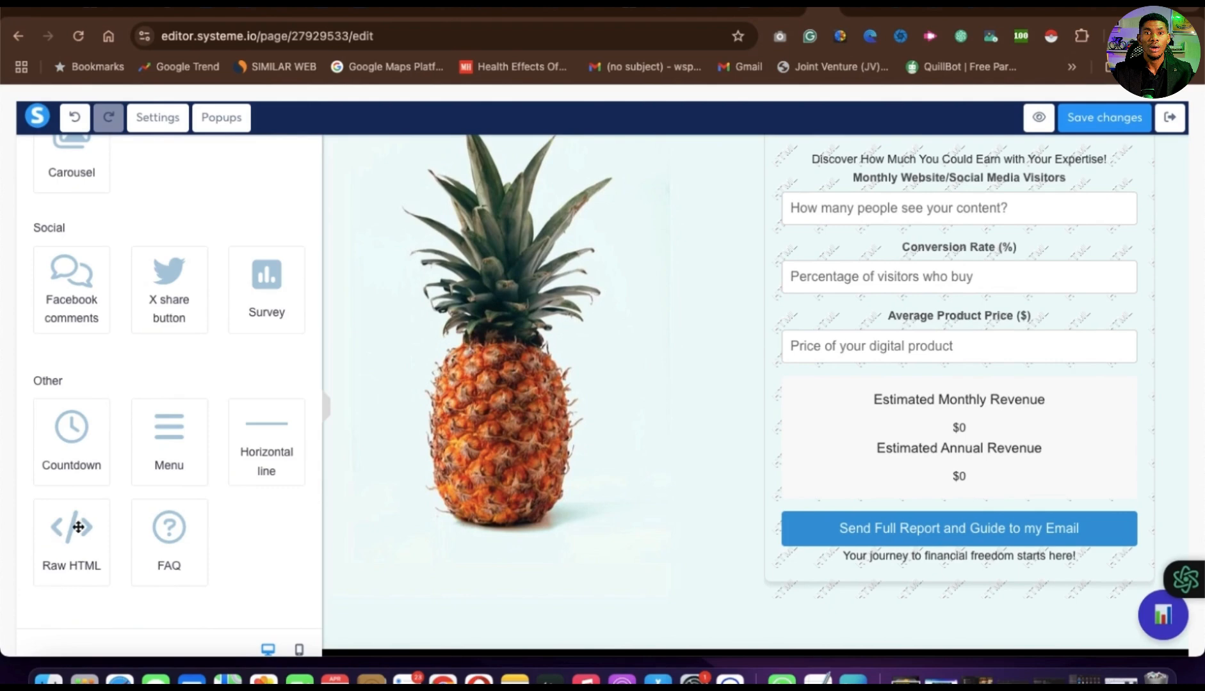
Review the revenue calculator section down to the Testimonials heading and return to the Hydronium Solutions page header
scroll(838, 262, "up", 4)
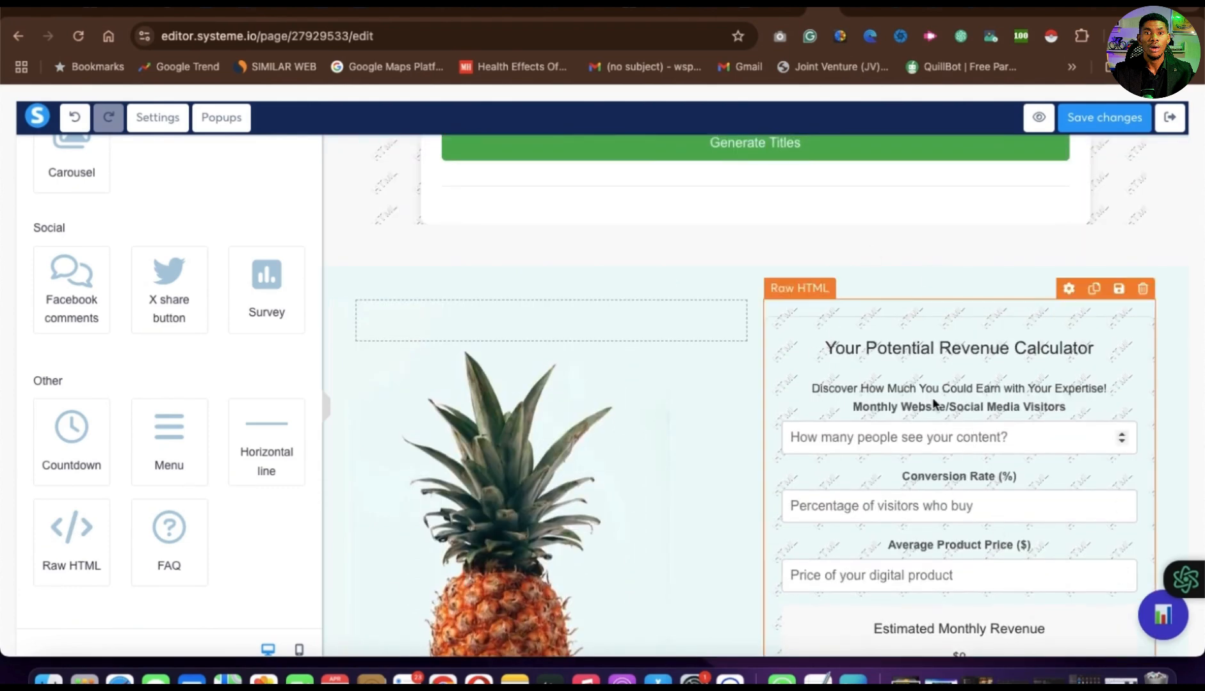
scroll(932, 403, "down", 6)
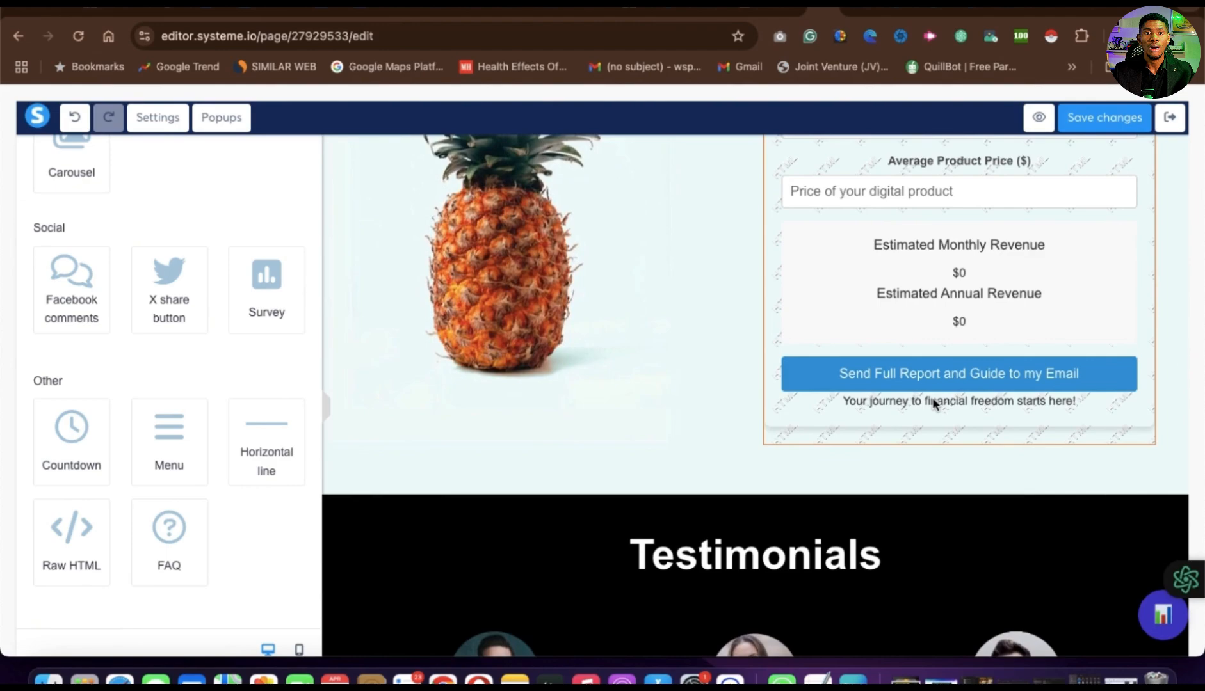
scroll(933, 404, "up", 20)
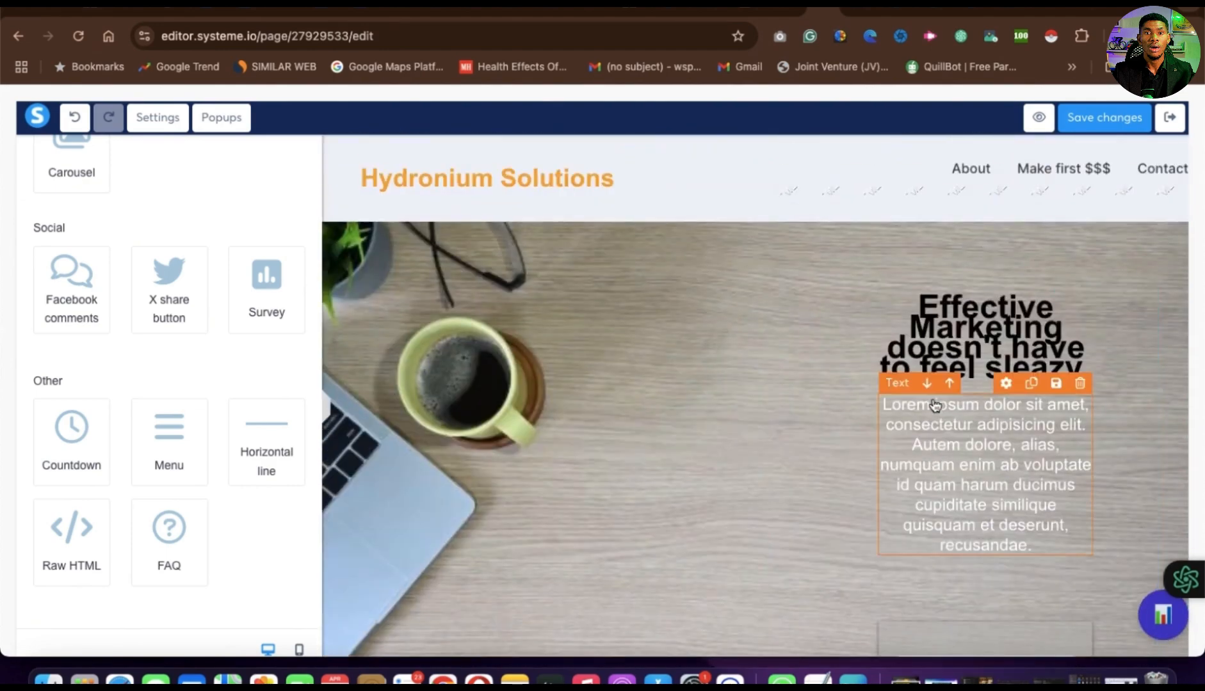
Open the settings of the header's Raw HTML element that holds the floating chart button, and examine its options
left_click(1162, 618)
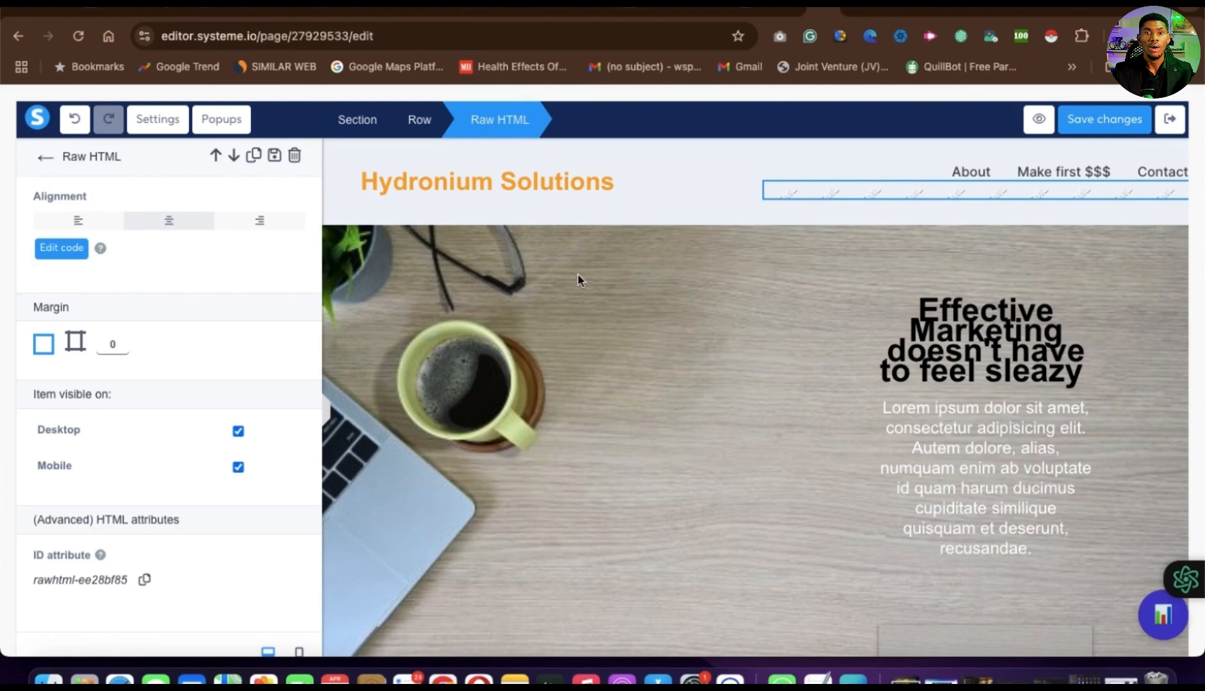
scroll(727, 387, "down", 1)
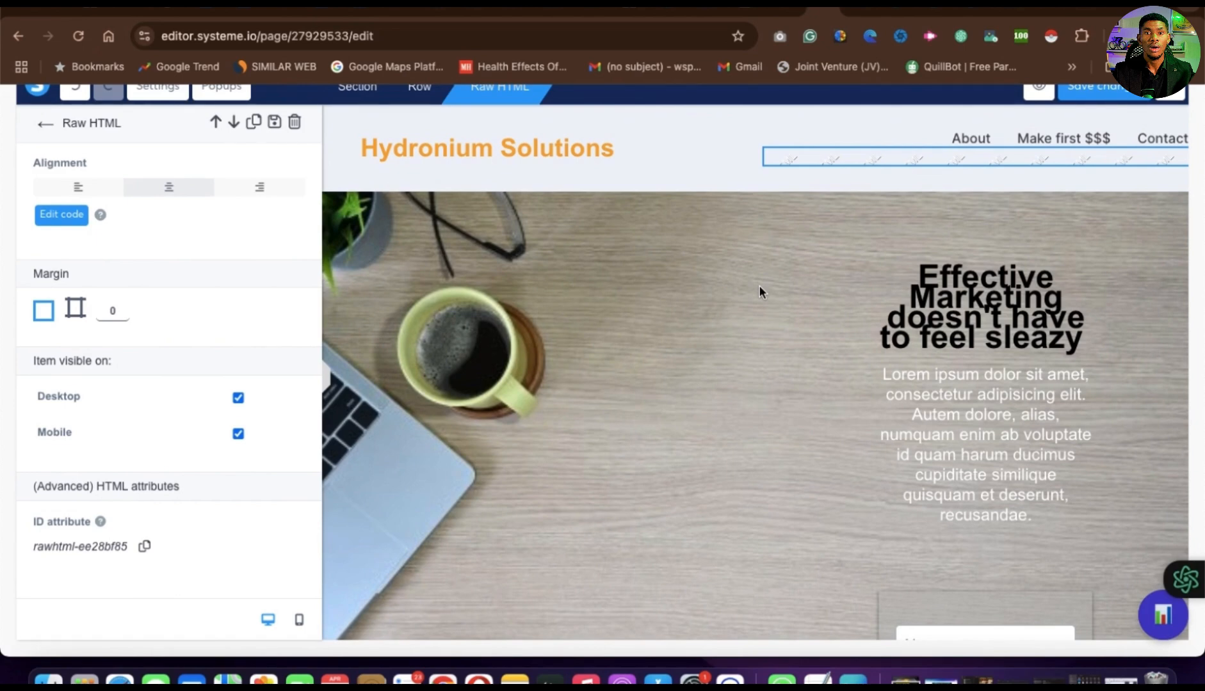
scroll(760, 285, "up", 1)
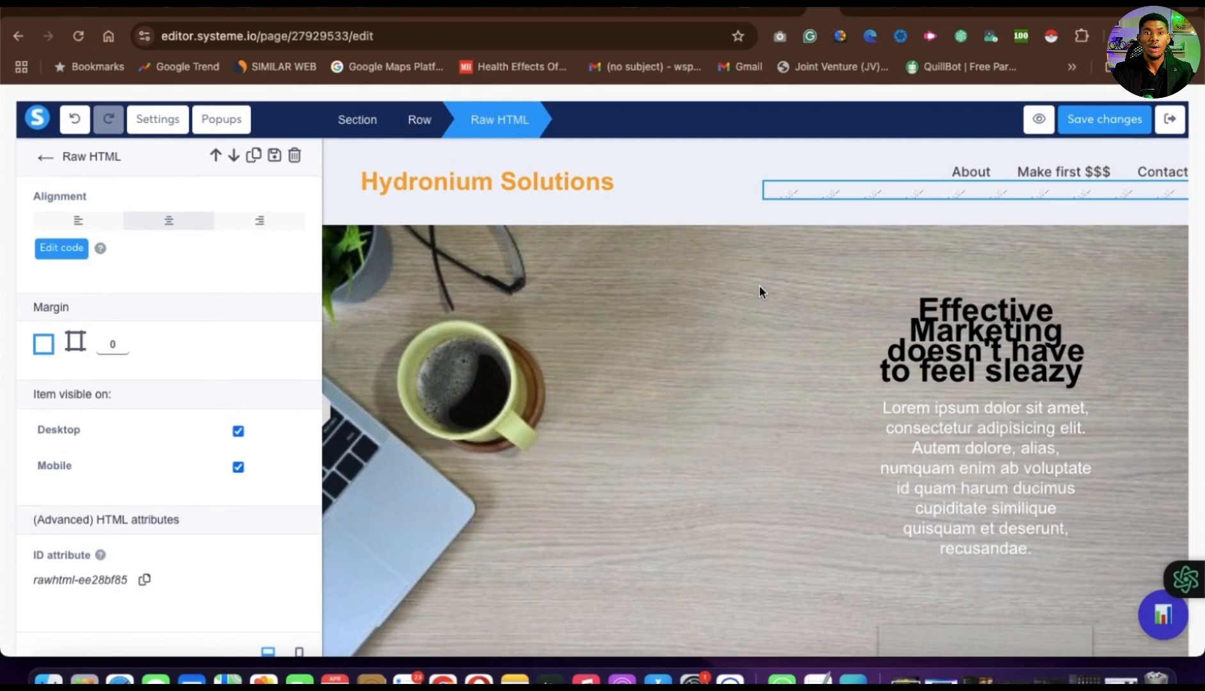